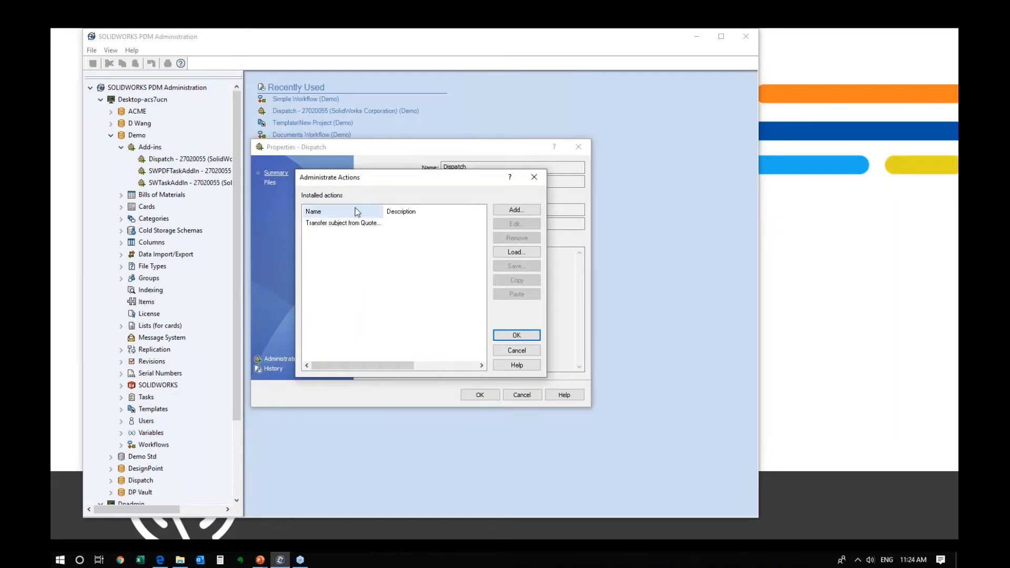
- Open the transfer action and review its For all documents and End for all documents commands
{"action": "double_click", "coordinate": [351, 223]}
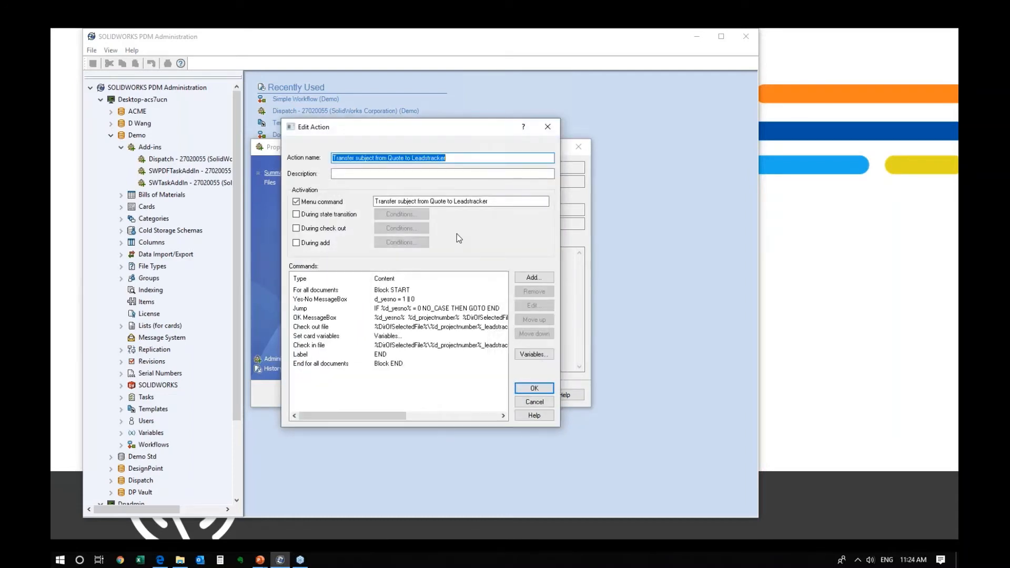
{"action": "left_click_drag", "start_coordinate": [454, 201], "coordinate": [303, 205]}
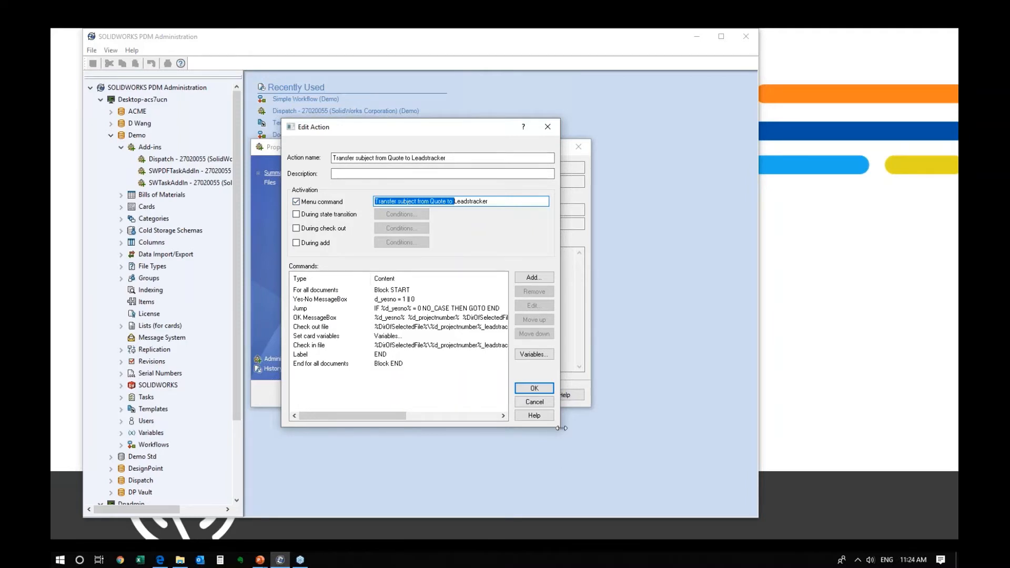
{"action": "left_click_drag", "start_coordinate": [559, 426], "coordinate": [732, 452]}
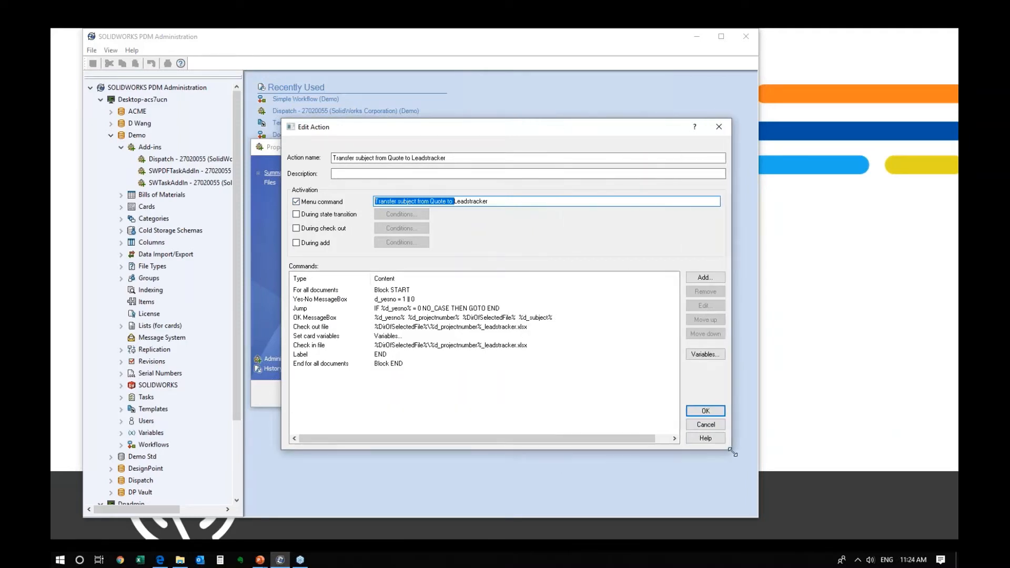
{"action": "left_click", "coordinate": [327, 290]}
{"action": "left_click", "coordinate": [328, 364]}
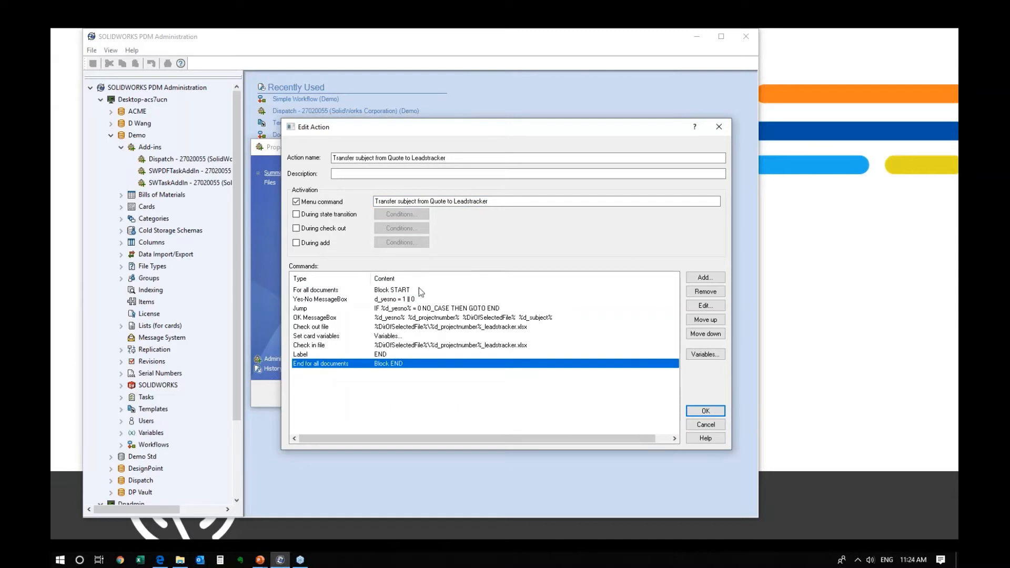
- Inspect the action's d_subject and d_projectnumber variable definitions
{"action": "left_click", "coordinate": [717, 357]}
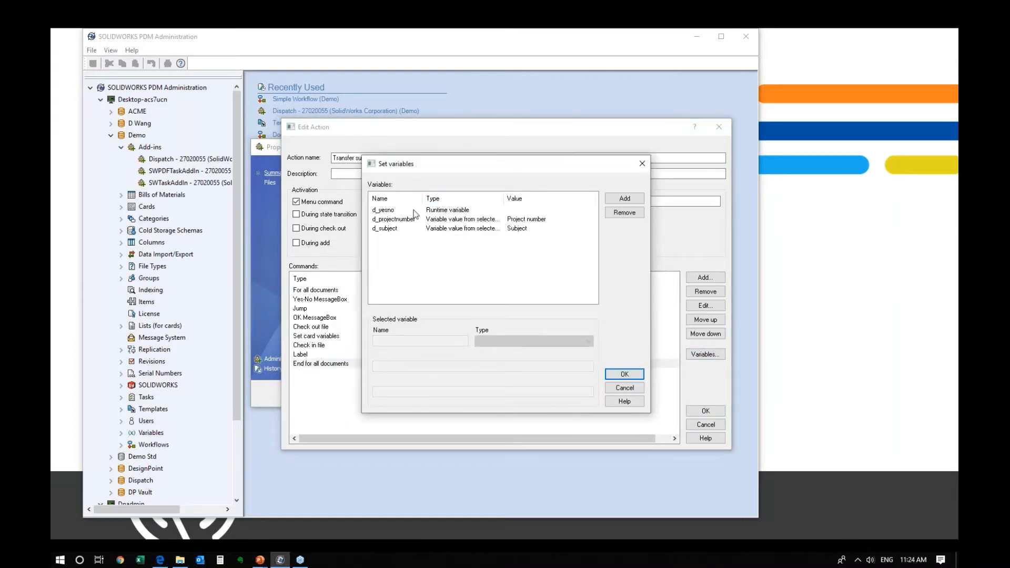
{"action": "left_click_drag", "start_coordinate": [505, 198], "coordinate": [517, 198]}
{"action": "left_click", "coordinate": [480, 230]}
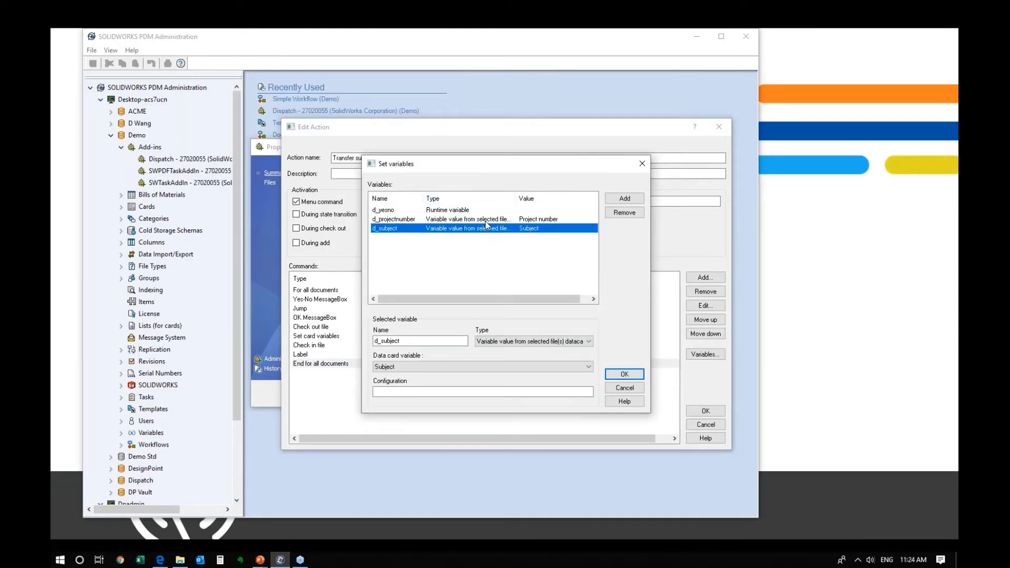
{"action": "left_click", "coordinate": [484, 221]}
- Cancel the variables list and action editor, then OK Administrate Actions and Dispatch properties
{"action": "left_click", "coordinate": [631, 392]}
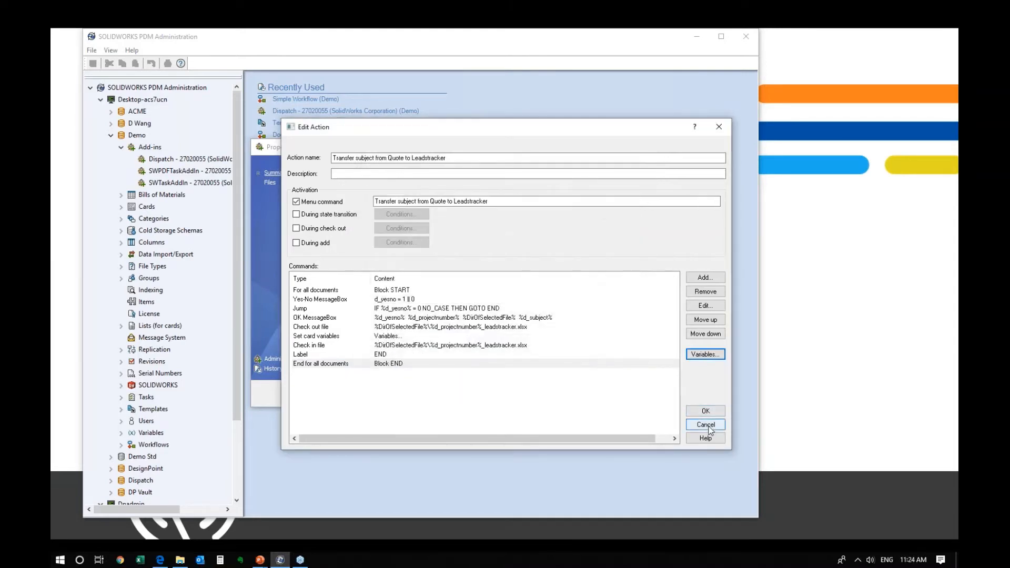
{"action": "left_click", "coordinate": [706, 422]}
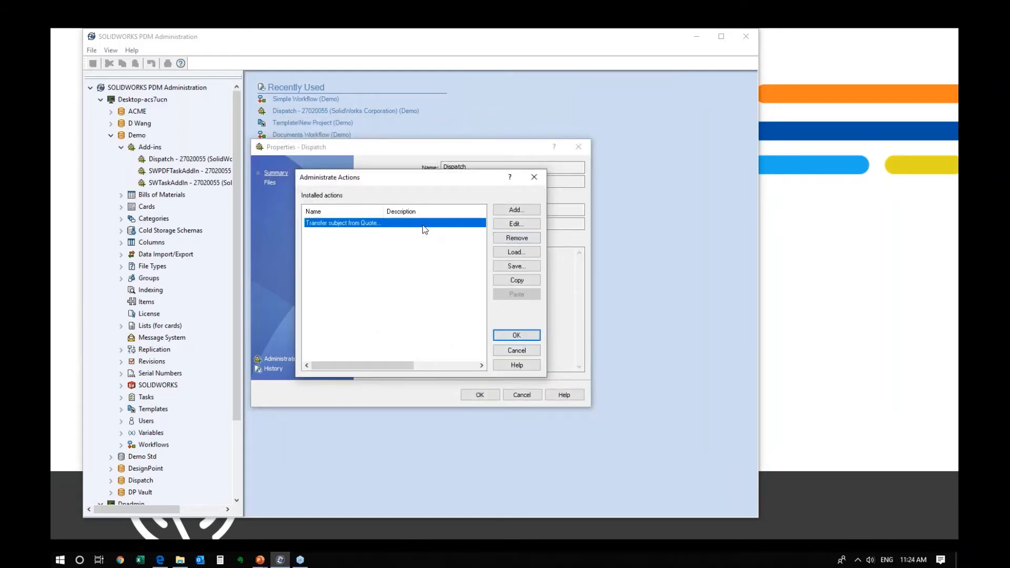
{"action": "left_click", "coordinate": [526, 337]}
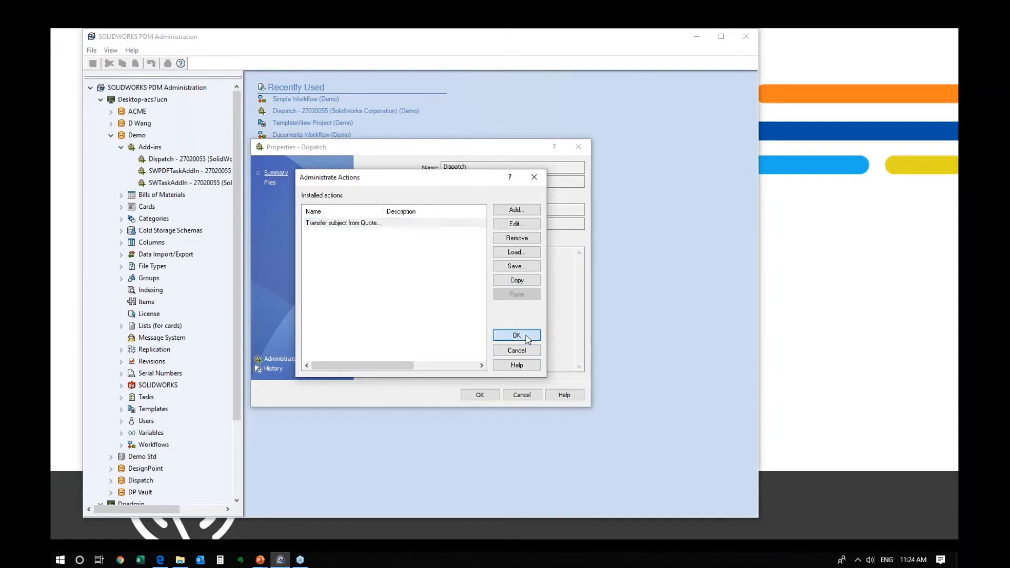
{"action": "left_click", "coordinate": [480, 394]}
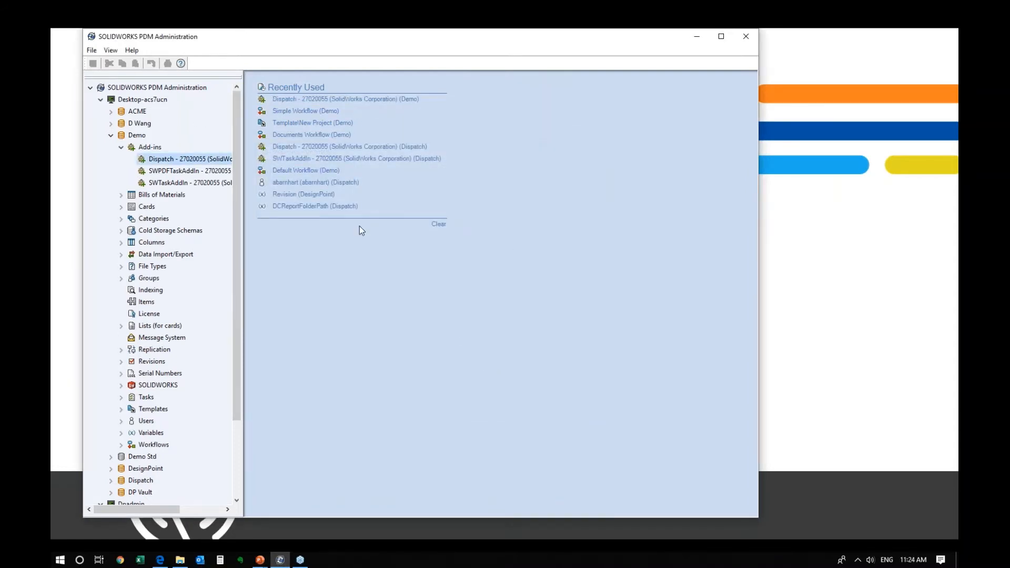
- Compare the Subject values on the quote's and leadstracker's data cards in Quotes
{"action": "left_click", "coordinate": [179, 560]}
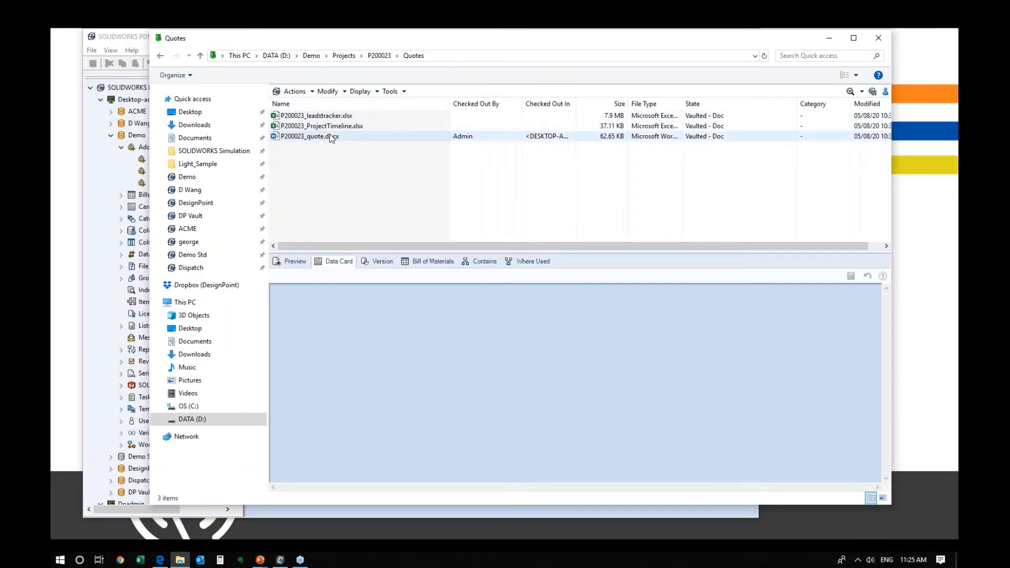
{"action": "left_click", "coordinate": [354, 136]}
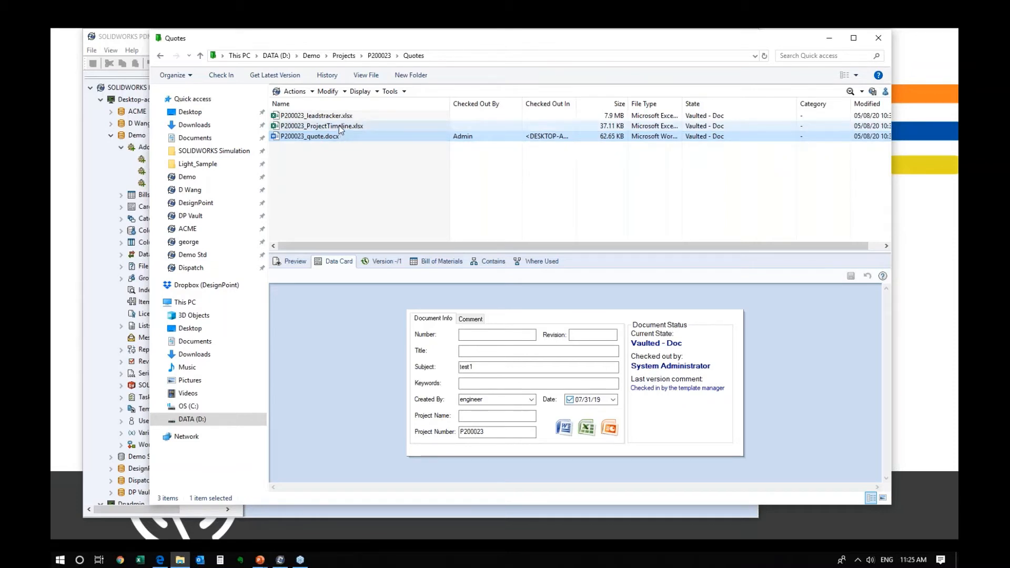
{"action": "left_click", "coordinate": [463, 368]}
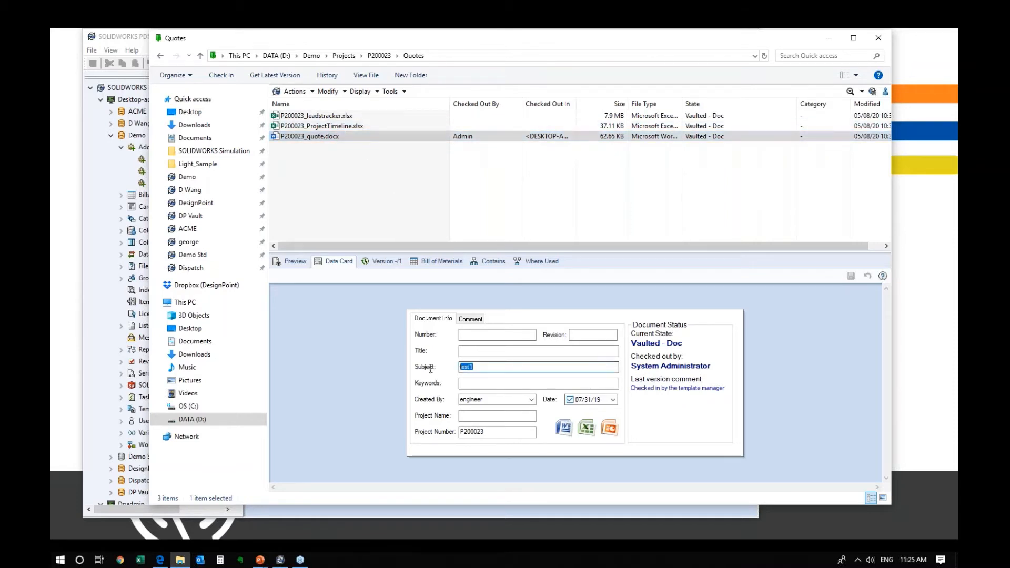
{"action": "left_click", "coordinate": [329, 116]}
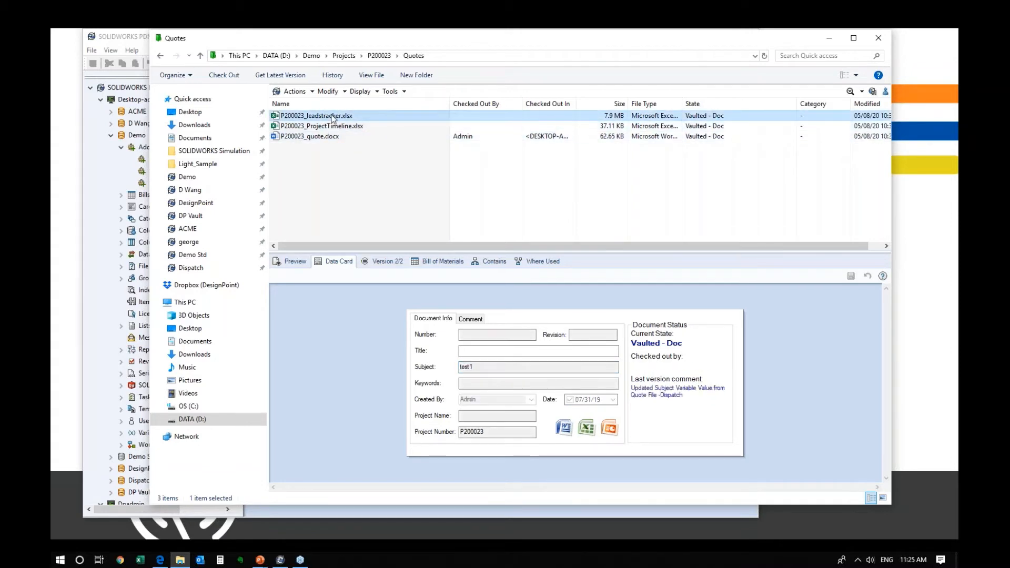
{"action": "left_click", "coordinate": [476, 367]}
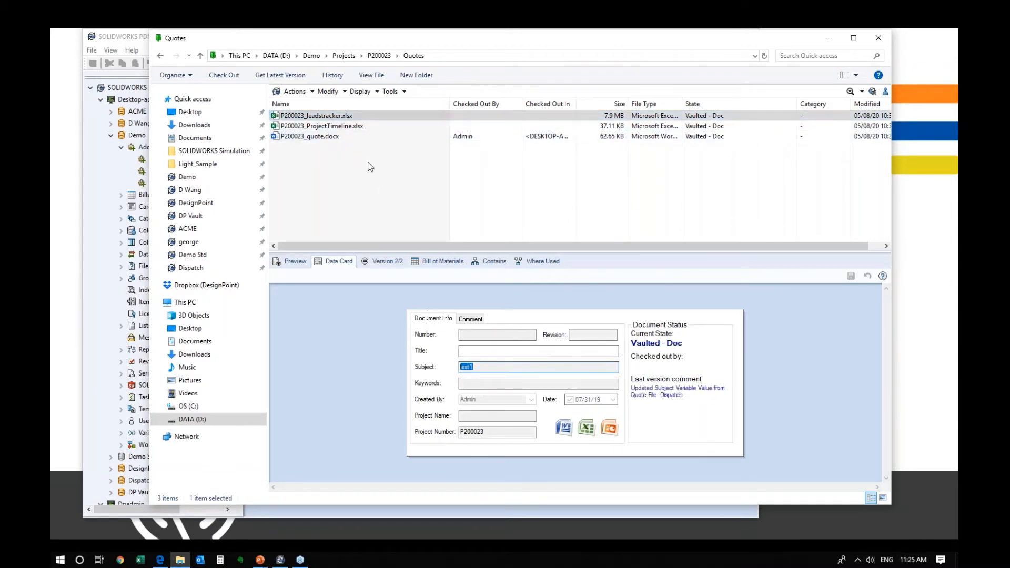
{"action": "left_click", "coordinate": [318, 137]}
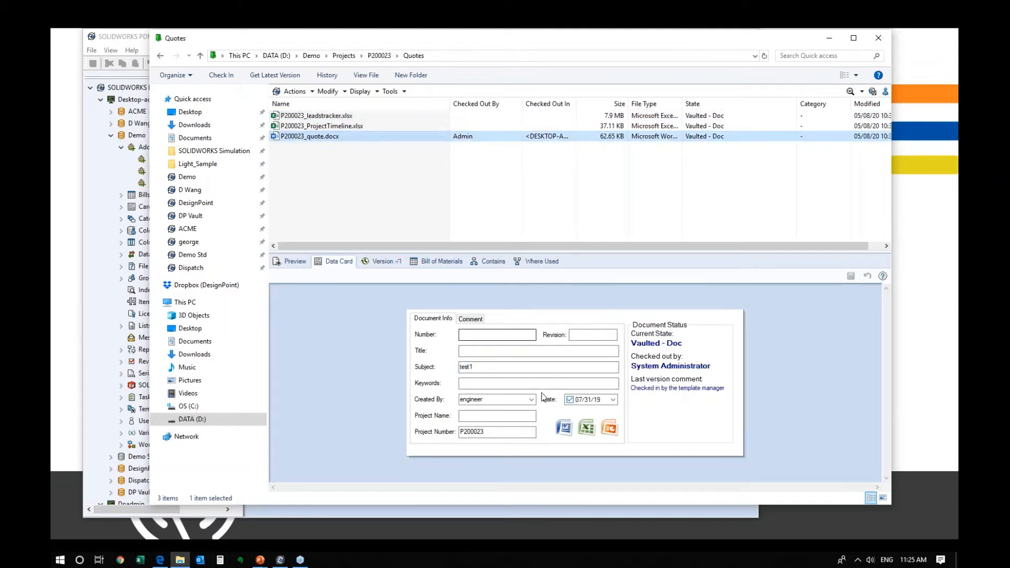
- Change the quote's Subject to 'PDM Webinar Dispatch' and save, leaving the leadstracker at test1
{"action": "left_click", "coordinate": [469, 366]}
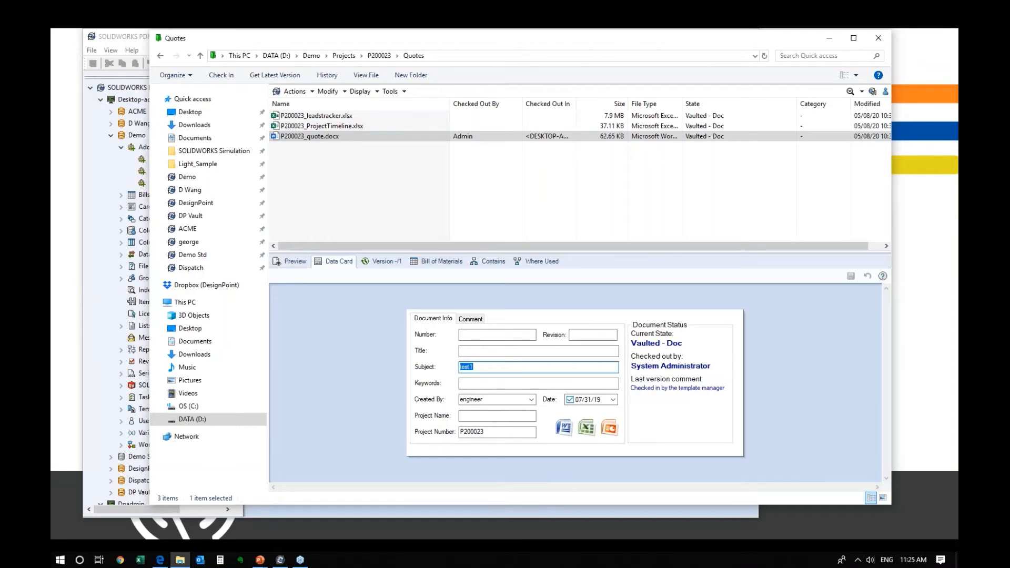
{"action": "type", "text": "PDM Webinar Dispatch"}
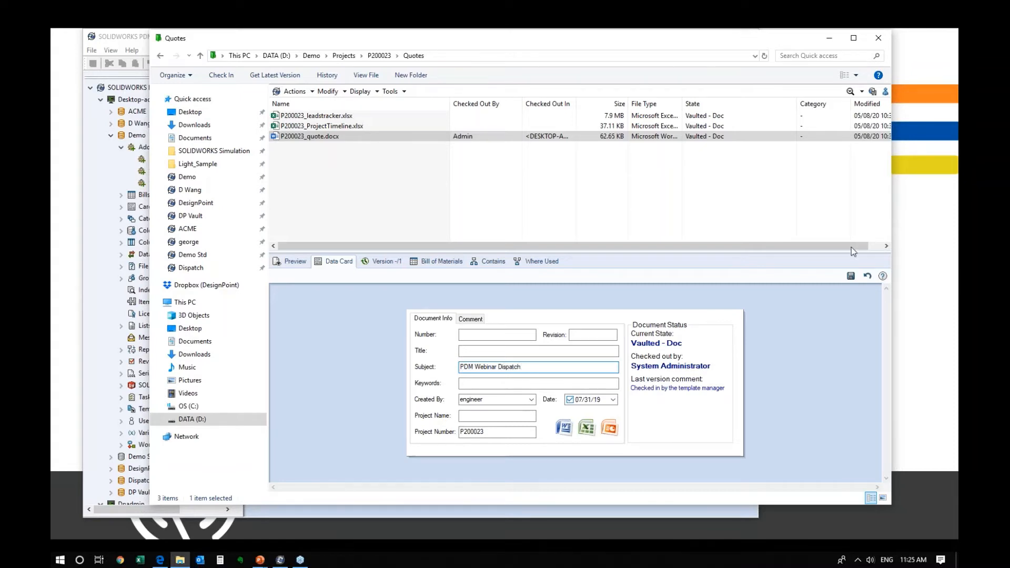
{"action": "left_click", "coordinate": [850, 276]}
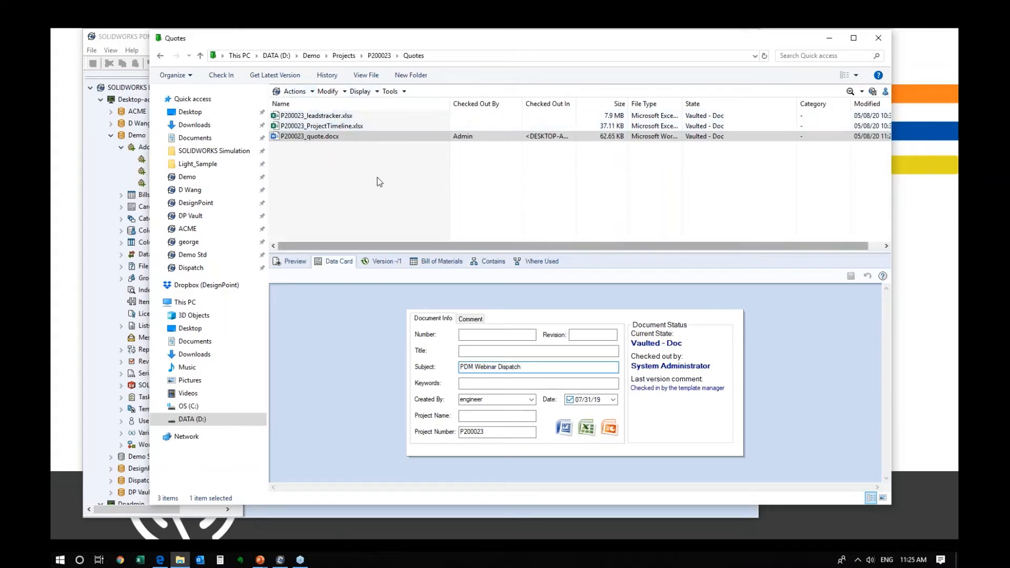
{"action": "left_click", "coordinate": [324, 118]}
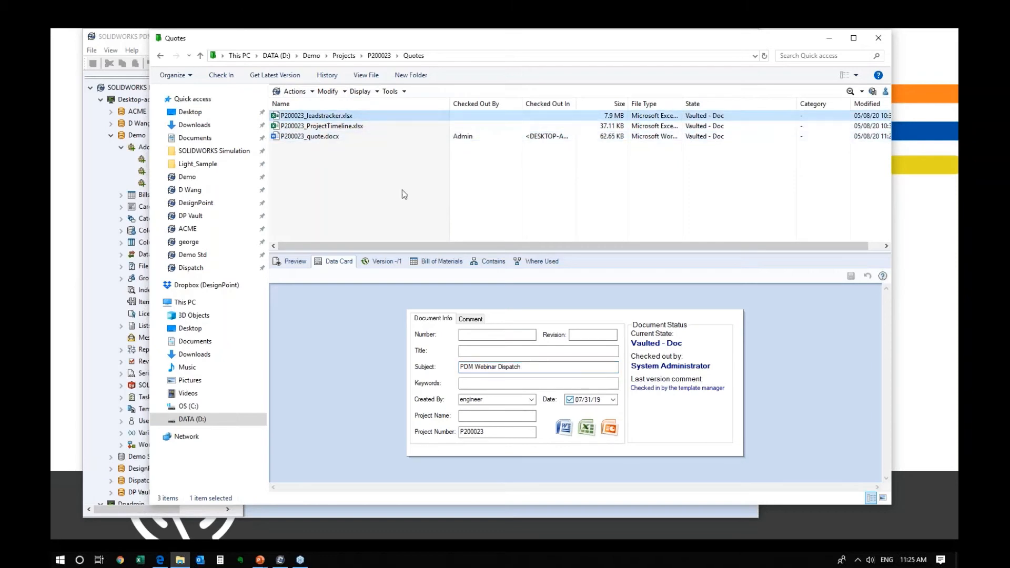
{"action": "left_click", "coordinate": [352, 138]}
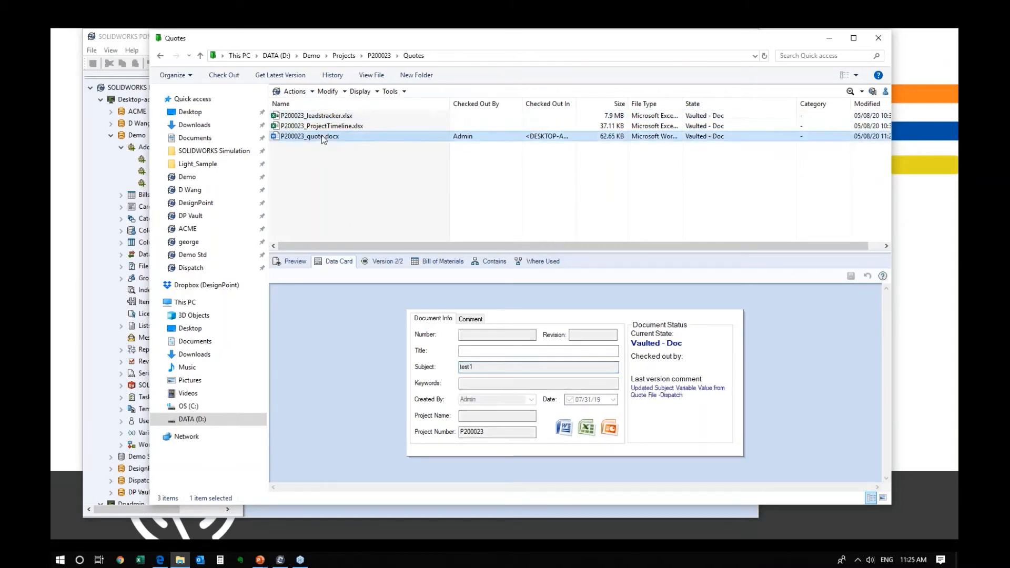
- Run Transfer subject from Quote to Leadstracker on P200023_quote.docx and confirm the prompts
{"action": "right_click", "coordinate": [324, 138]}
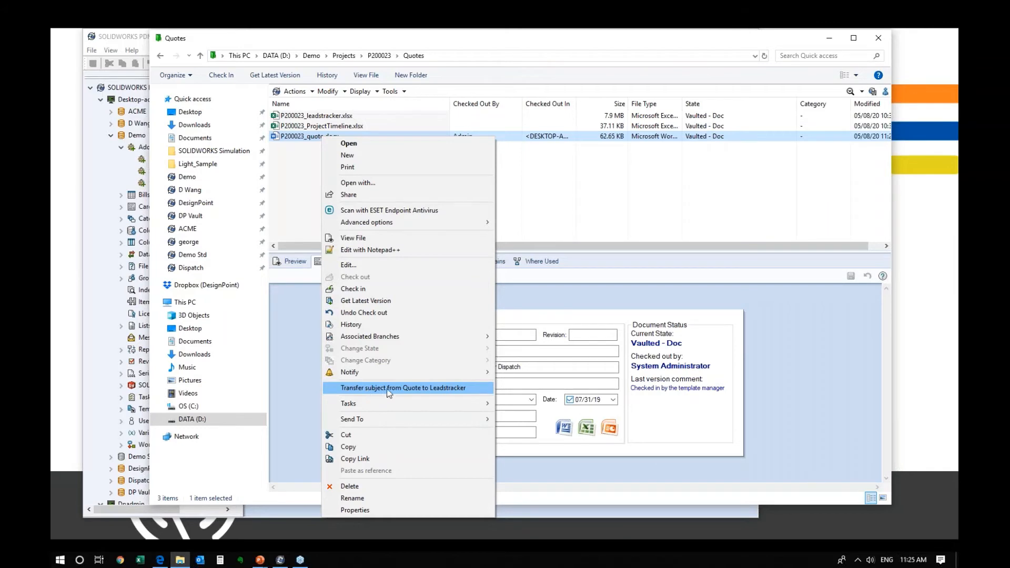
{"action": "left_click", "coordinate": [440, 390]}
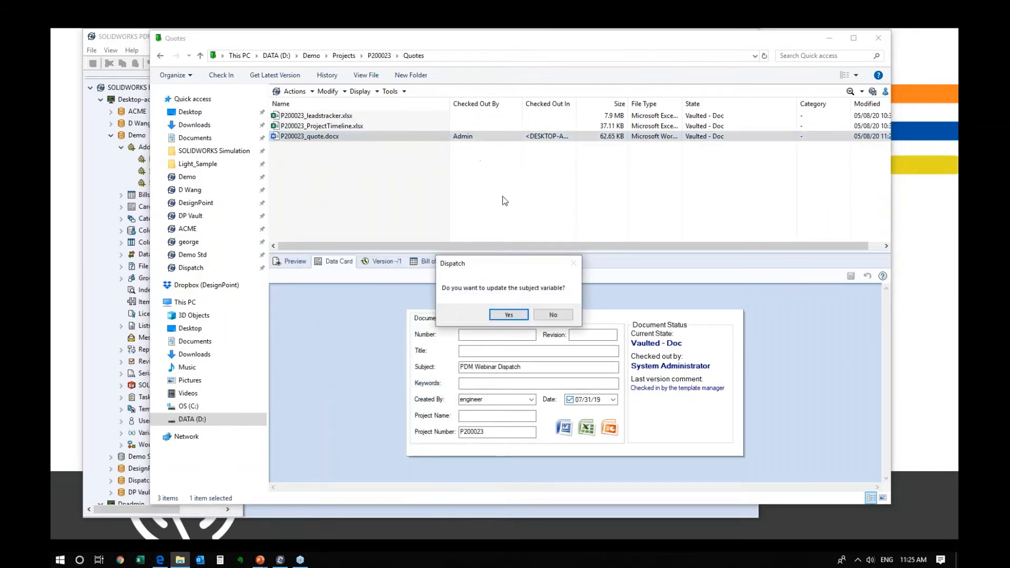
{"action": "left_click_drag", "start_coordinate": [482, 265], "coordinate": [482, 181]}
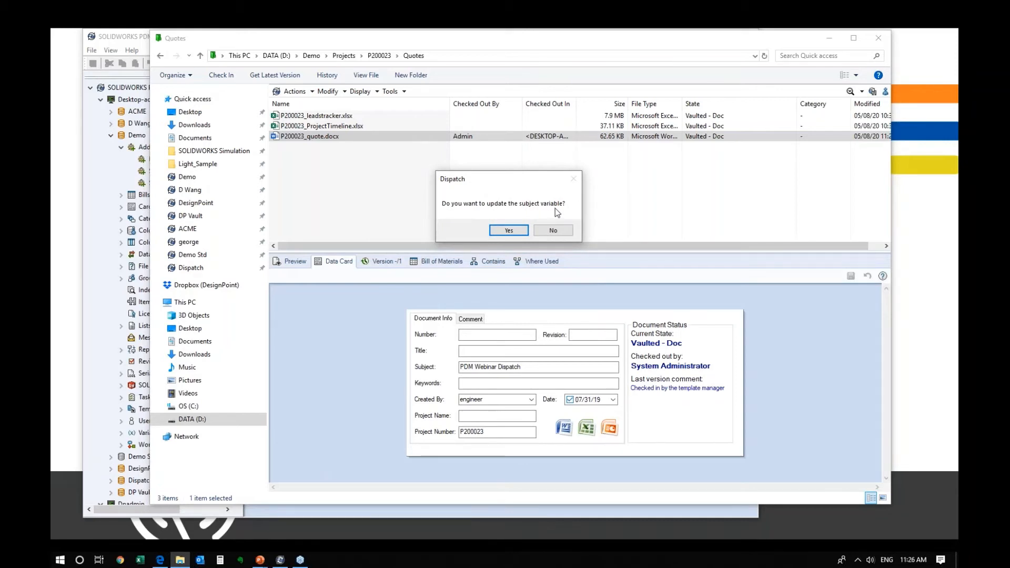
{"action": "left_click", "coordinate": [515, 232]}
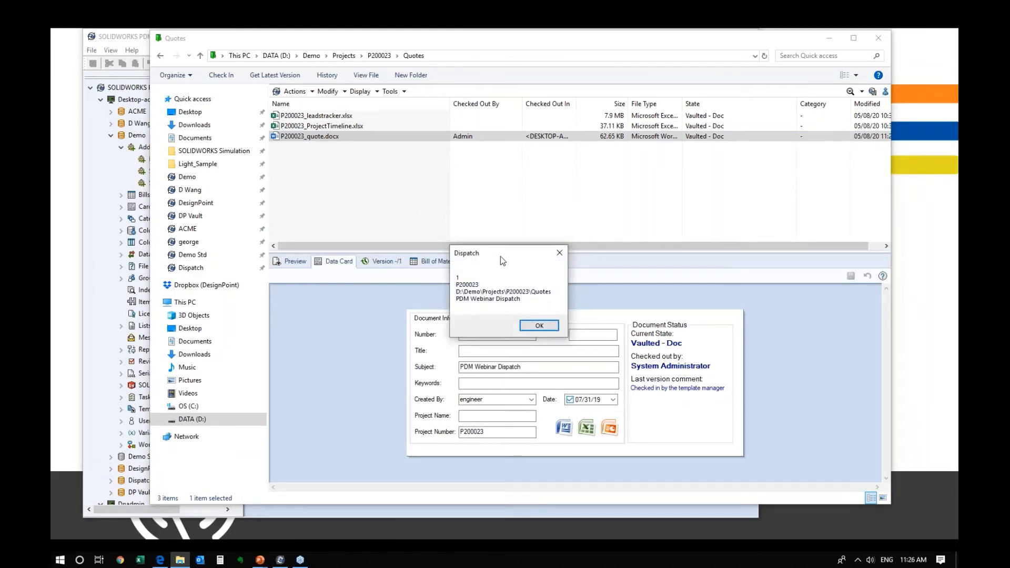
{"action": "left_click_drag", "start_coordinate": [500, 257], "coordinate": [481, 205]}
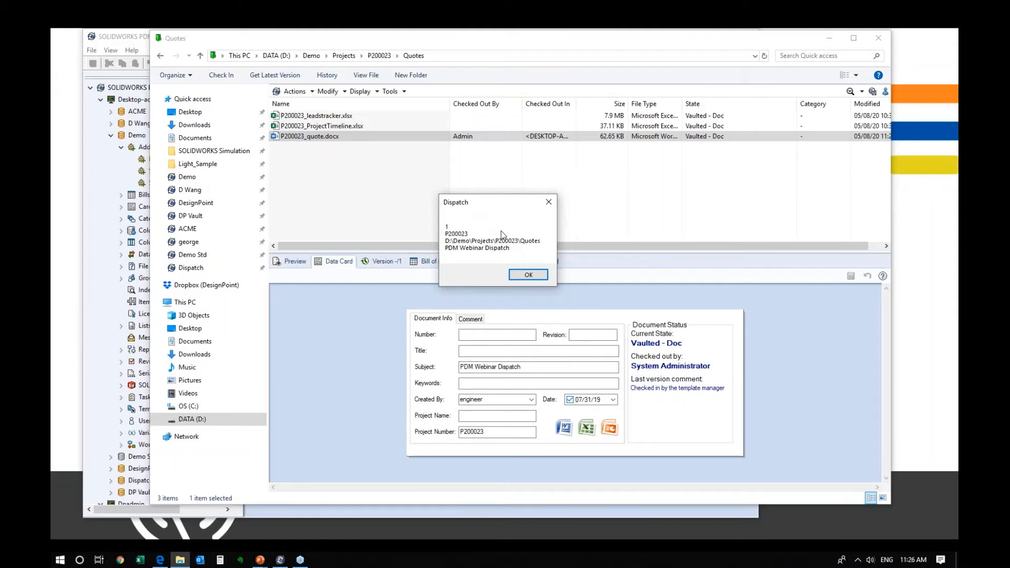
{"action": "left_click_drag", "start_coordinate": [488, 204], "coordinate": [488, 189]}
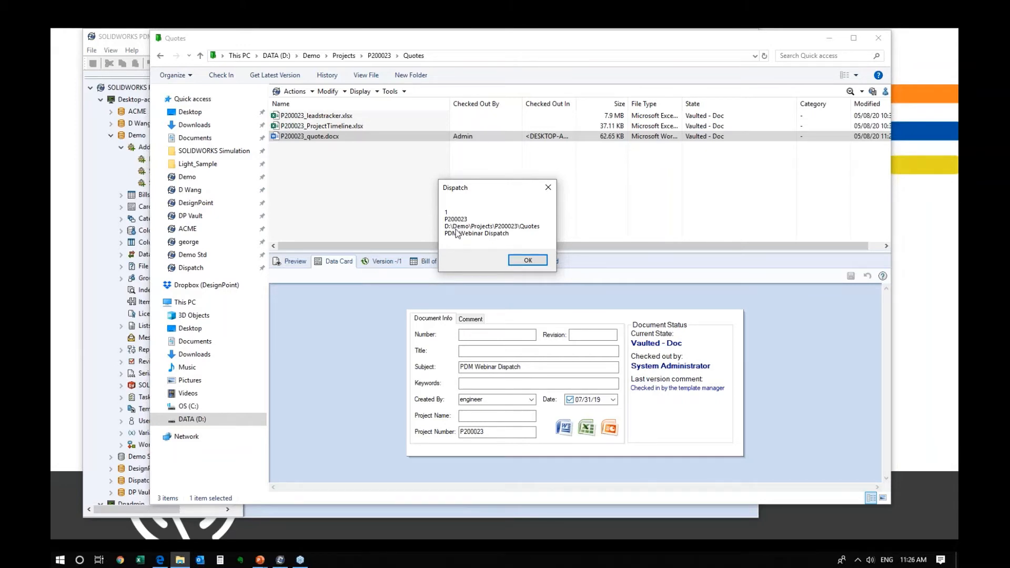
{"action": "left_click", "coordinate": [527, 261]}
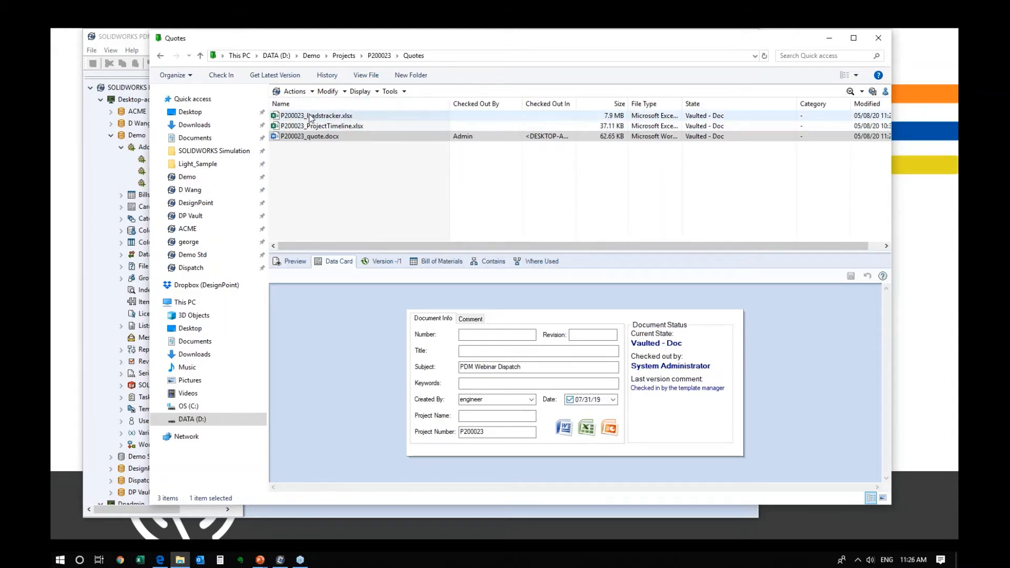
- Verify the leadstracker data card now shows Subject 'PDM Webinar Dispatch'
{"action": "left_click", "coordinate": [310, 117]}
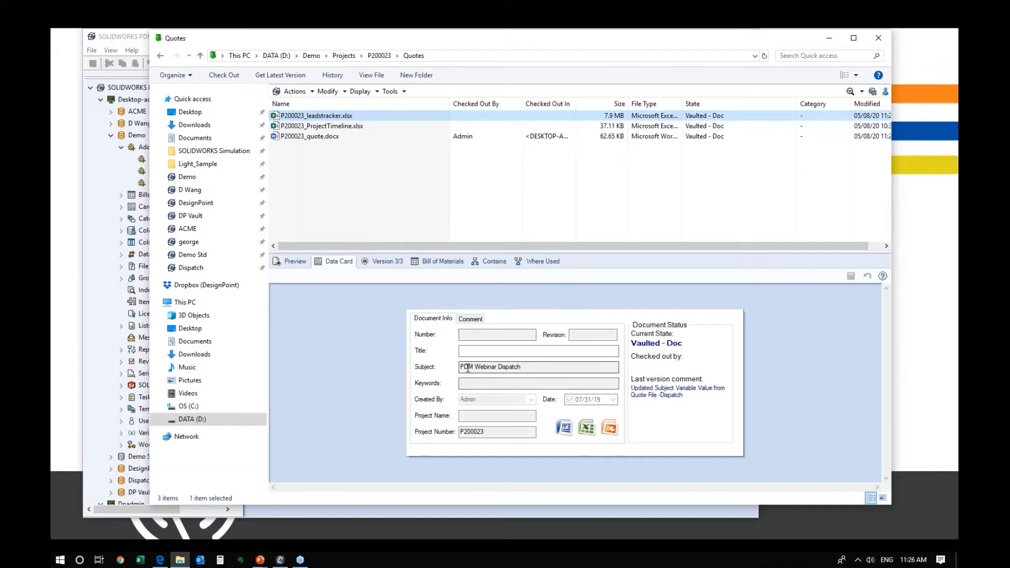
{"action": "mouse_move", "coordinate": [468, 367]}
{"action": "left_mouse_down"}
{"action": "mouse_move", "coordinate": [560, 367]}
{"action": "mouse_move", "coordinate": [449, 367]}
{"action": "left_mouse_up"}
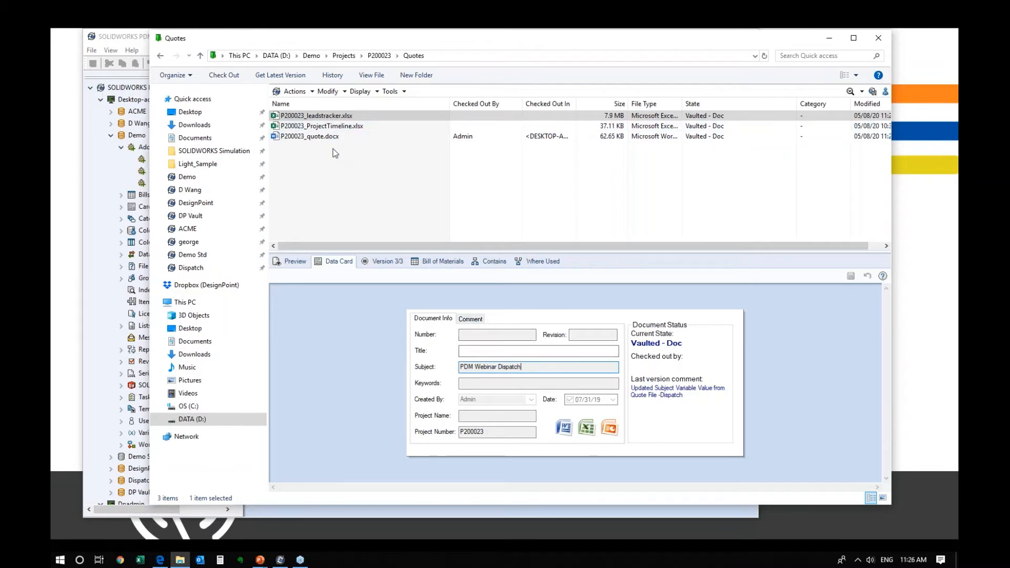
{"action": "left_click", "coordinate": [378, 205]}
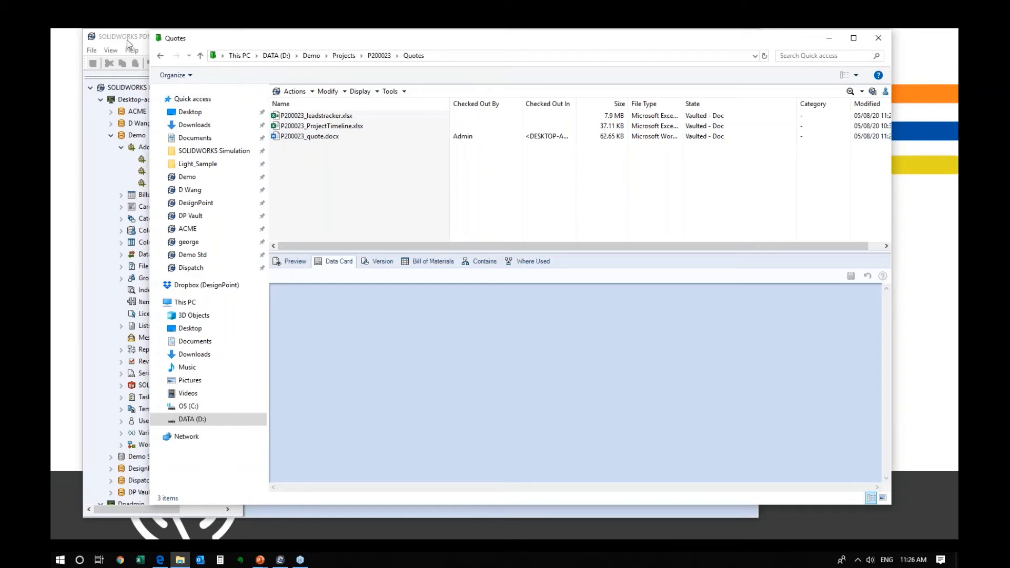
- Start a new Dispatch action named 'Update Subject Value from Quote to leadstracker file'
{"action": "left_click", "coordinate": [829, 38]}
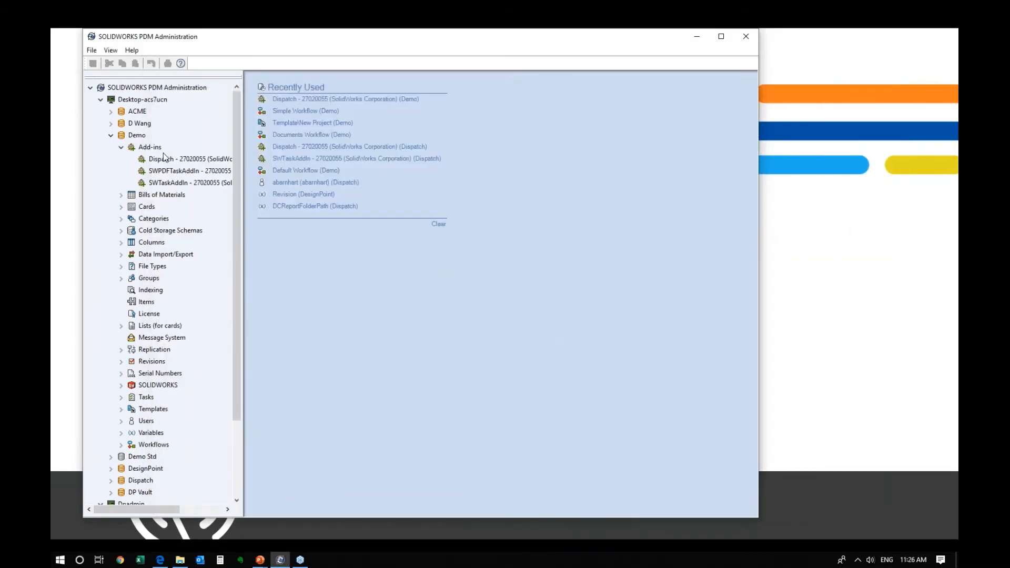
{"action": "double_click", "coordinate": [161, 159]}
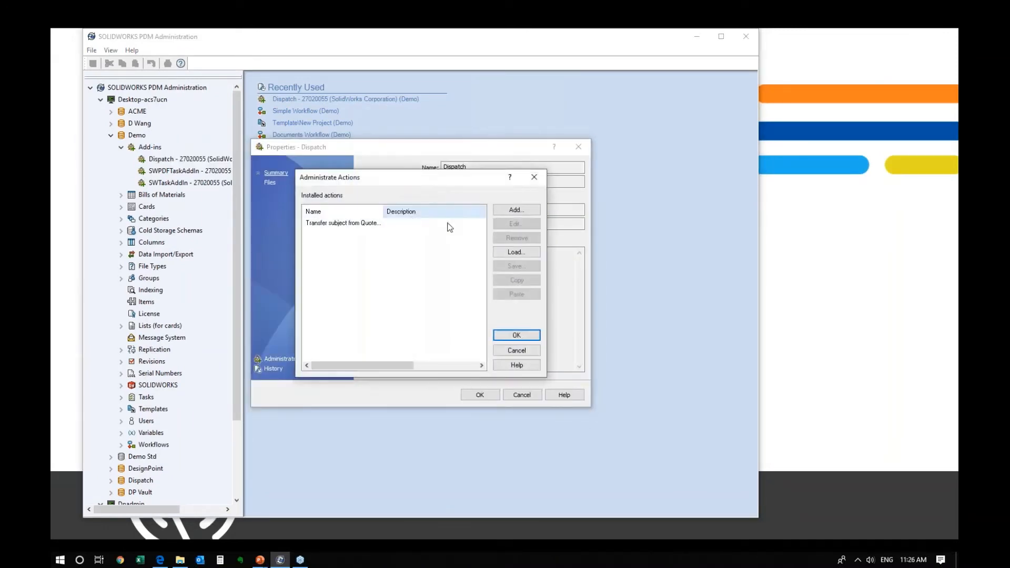
{"action": "left_click", "coordinate": [511, 211]}
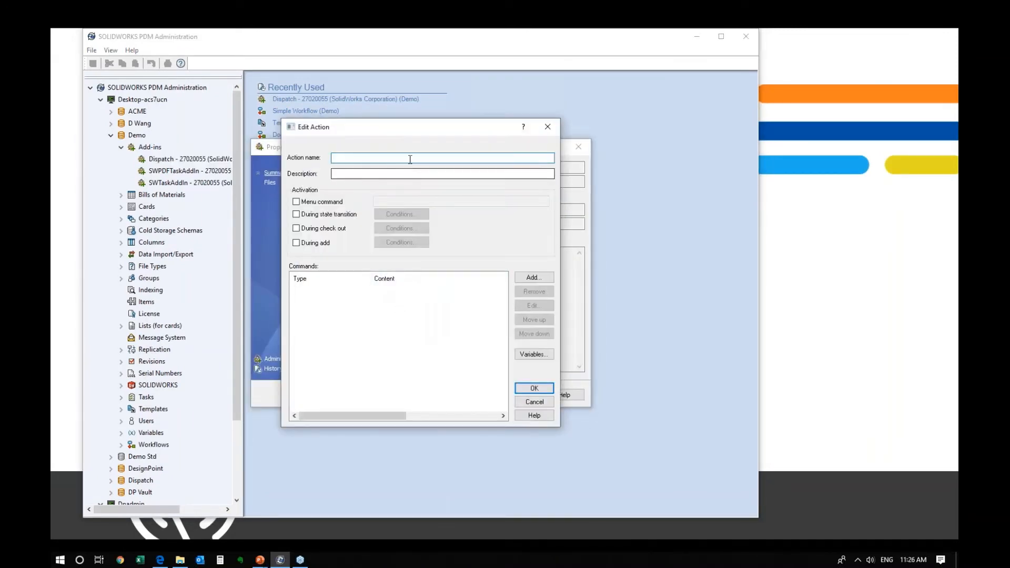
{"action": "left_click", "coordinate": [547, 127]}
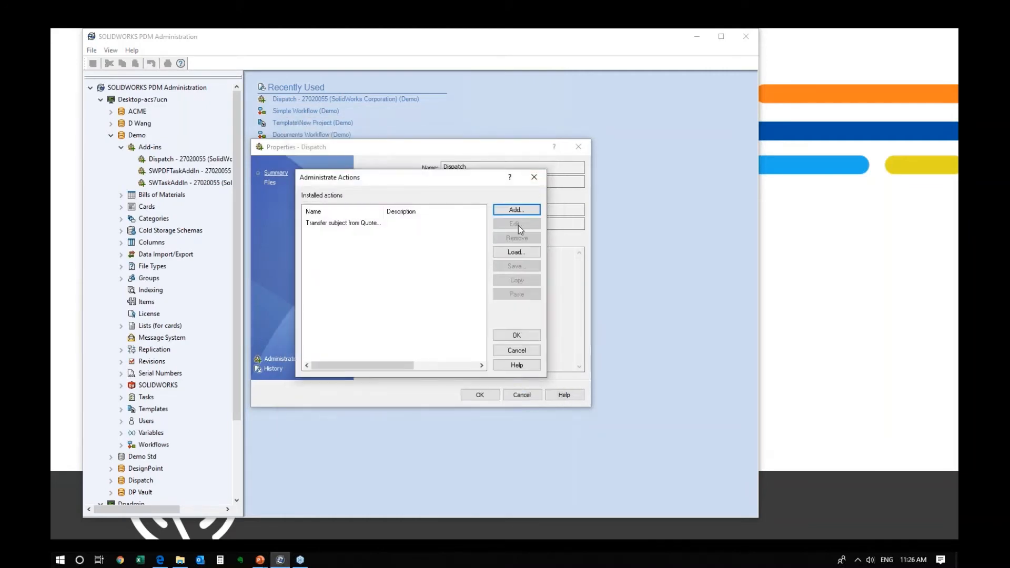
{"action": "left_click", "coordinate": [515, 210]}
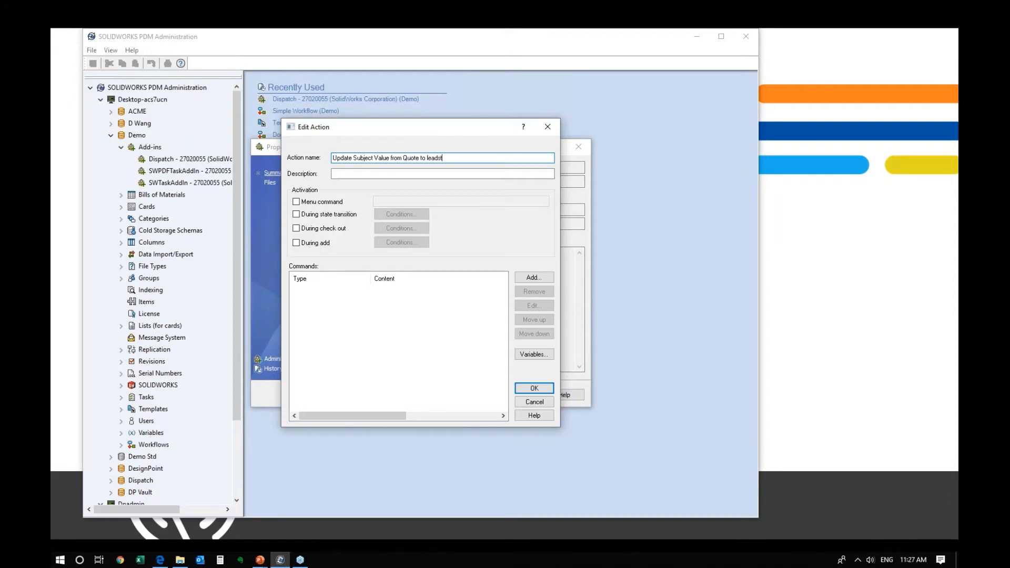
{"action": "type", "text": "racker file"}
{"action": "left_click", "coordinate": [346, 178]}
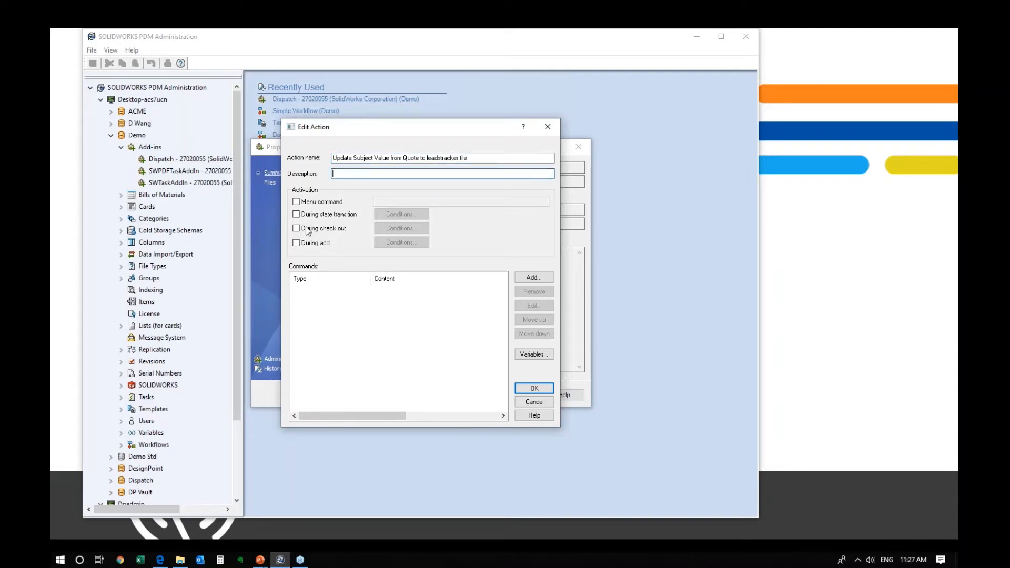
- Make it a menu command reusing the action name with a 'Dispatch\' prefix
{"action": "left_click", "coordinate": [296, 202]}
{"action": "left_click", "coordinate": [405, 200]}
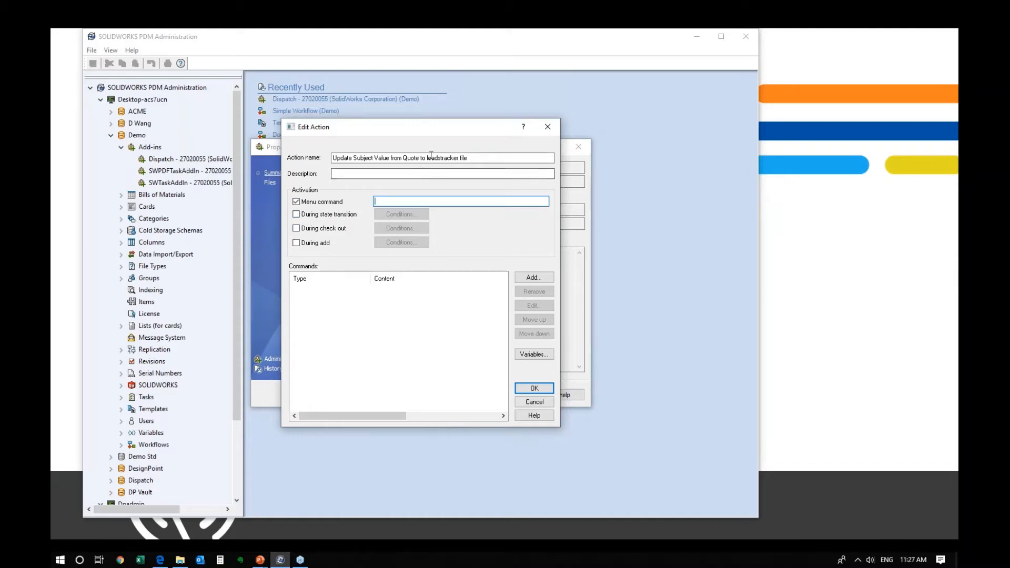
{"action": "left_click_drag", "start_coordinate": [494, 158], "coordinate": [331, 158]}
{"action": "key", "text": "ctrl+c"}
{"action": "left_click", "coordinate": [399, 201]}
{"action": "key", "text": "ctrl+v"}
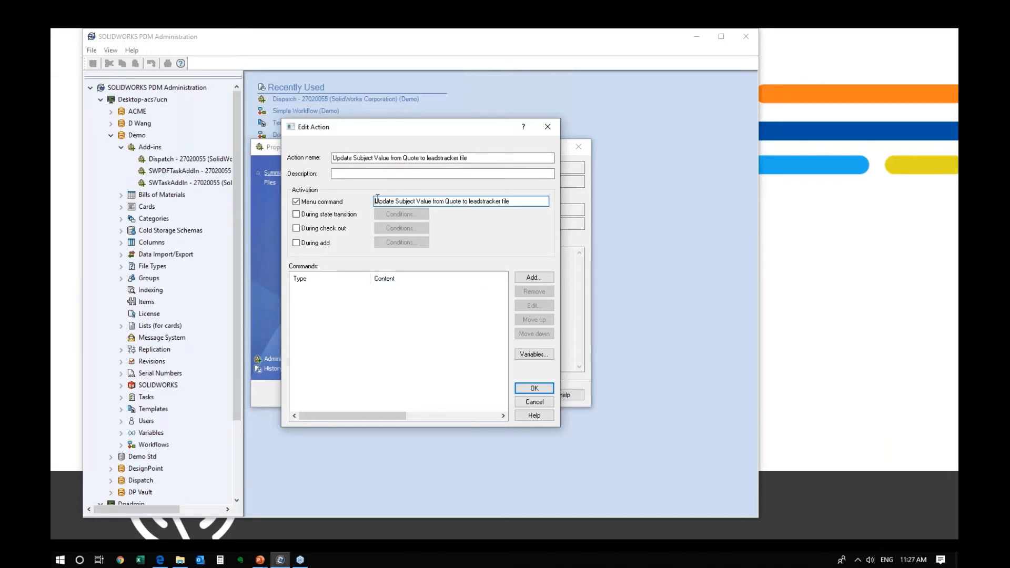
{"action": "type", "text": "Dispatch"}
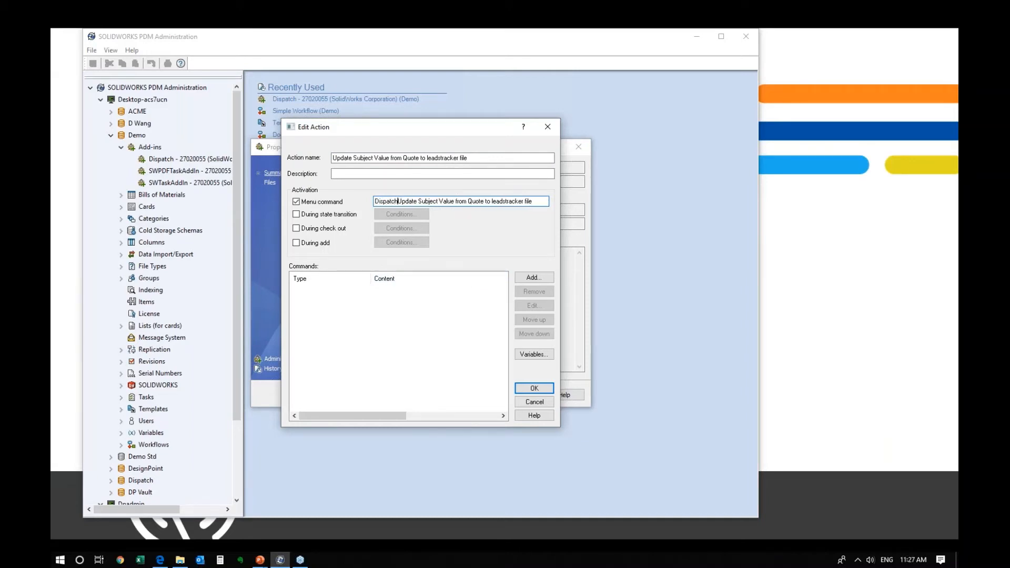
{"action": "type", "text": "\\"}
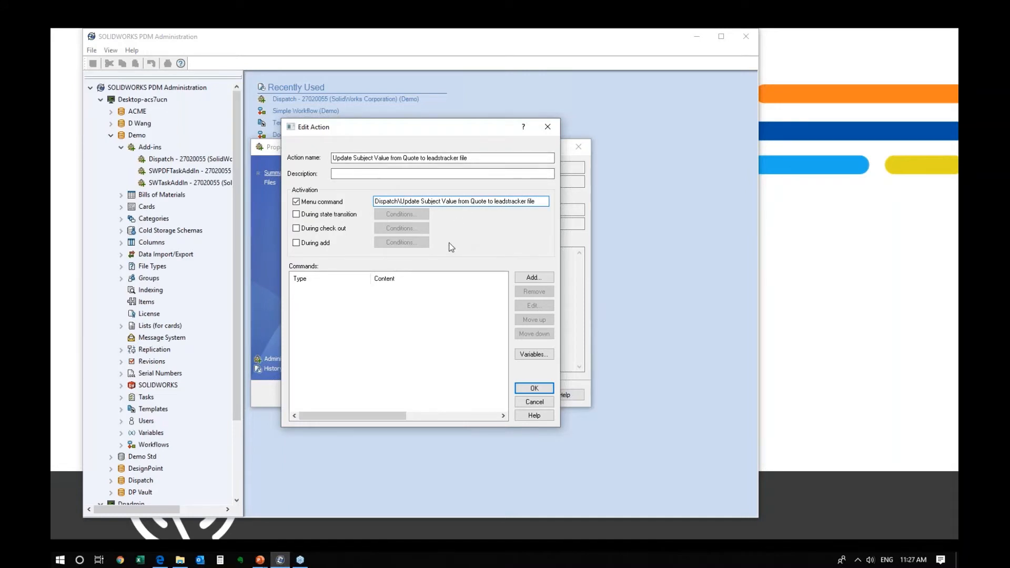
- Skip adding a command for now and open the action's Variables list
{"action": "left_click", "coordinate": [533, 278]}
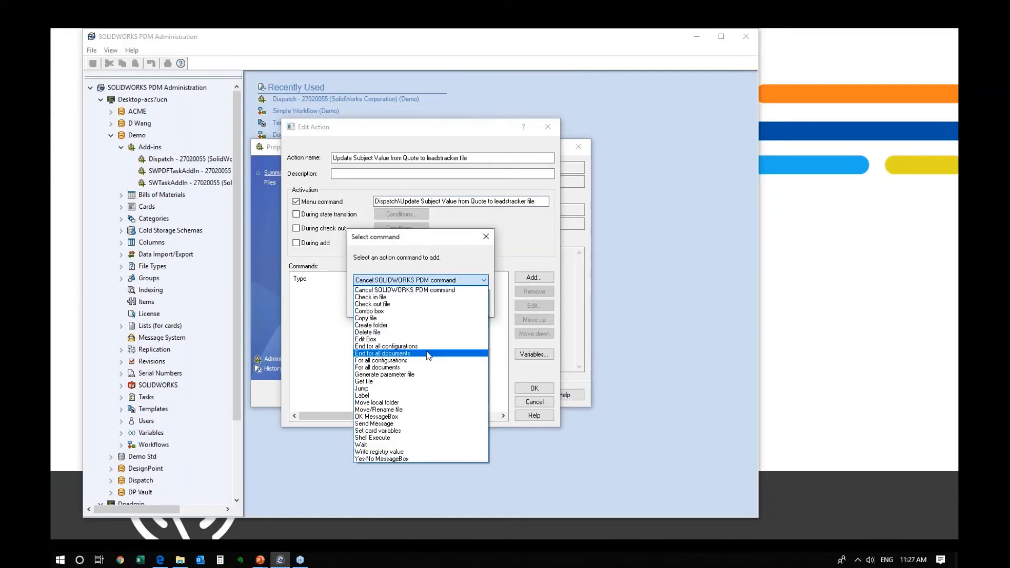
{"action": "left_click", "coordinate": [421, 290]}
{"action": "left_click", "coordinate": [437, 307]}
{"action": "left_click", "coordinate": [534, 353]}
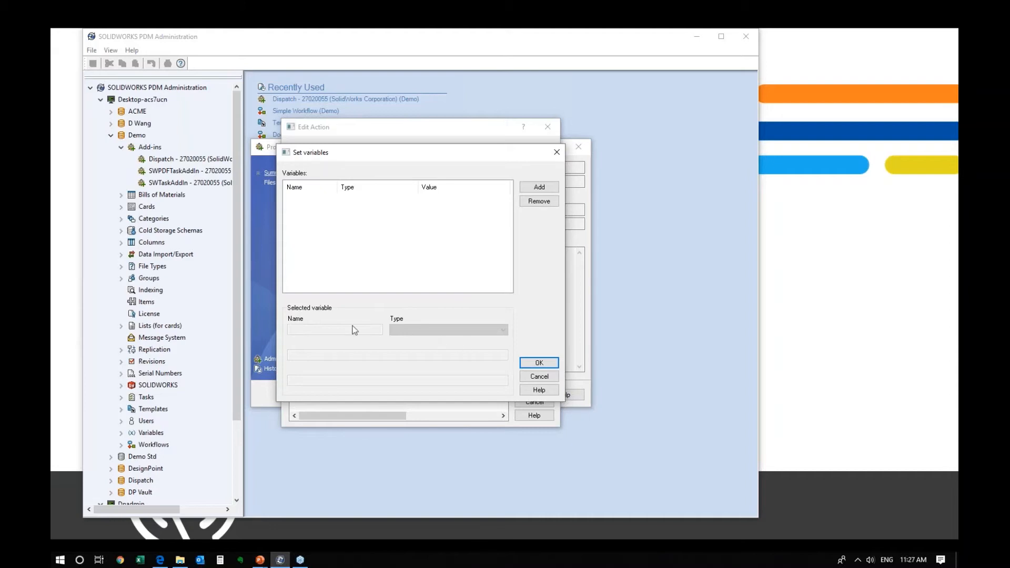
- Add a new variable and rename it d_subject
{"action": "left_click", "coordinate": [551, 188]}
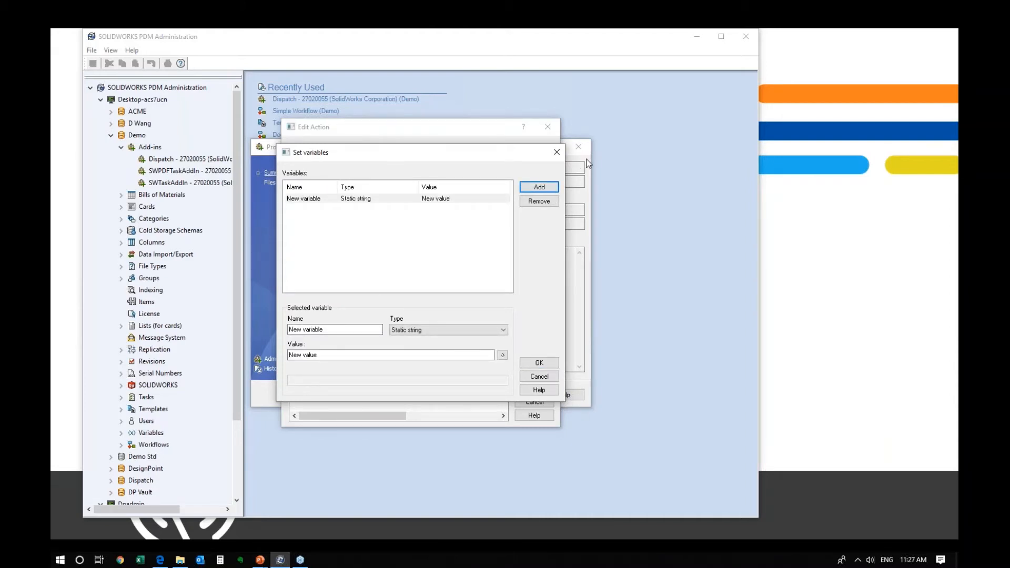
{"action": "left_click", "coordinate": [447, 330]}
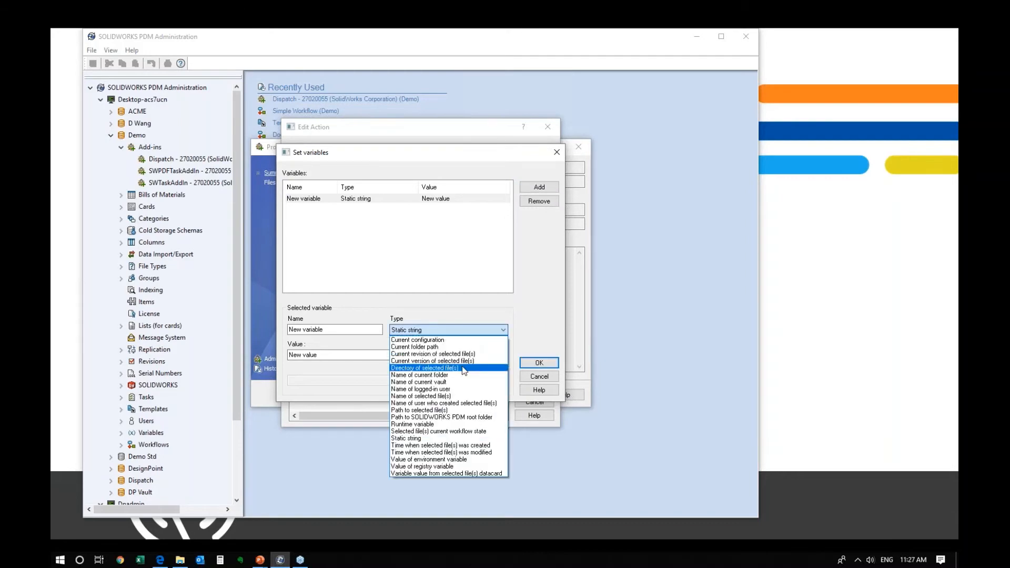
{"action": "left_click", "coordinate": [358, 333]}
{"action": "left_click_drag", "start_coordinate": [357, 330], "coordinate": [288, 330]}
{"action": "type", "text": "d_subject"}
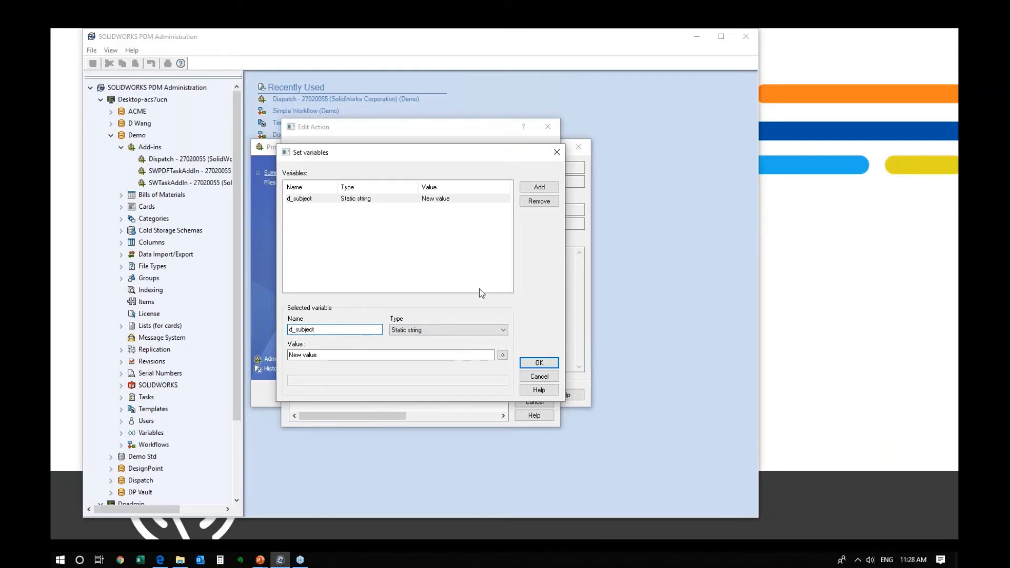
{"action": "mouse_move", "coordinate": [296, 329]}
{"action": "left_mouse_down"}
{"action": "mouse_move", "coordinate": [327, 330]}
{"action": "mouse_move", "coordinate": [290, 330]}
{"action": "left_mouse_up"}
{"action": "left_click", "coordinate": [325, 330]}
{"action": "left_click", "coordinate": [294, 329]}
- Set d_subject's type to 'Variable value from selected file(s) datacard' reading Subject
{"action": "left_click", "coordinate": [447, 330]}
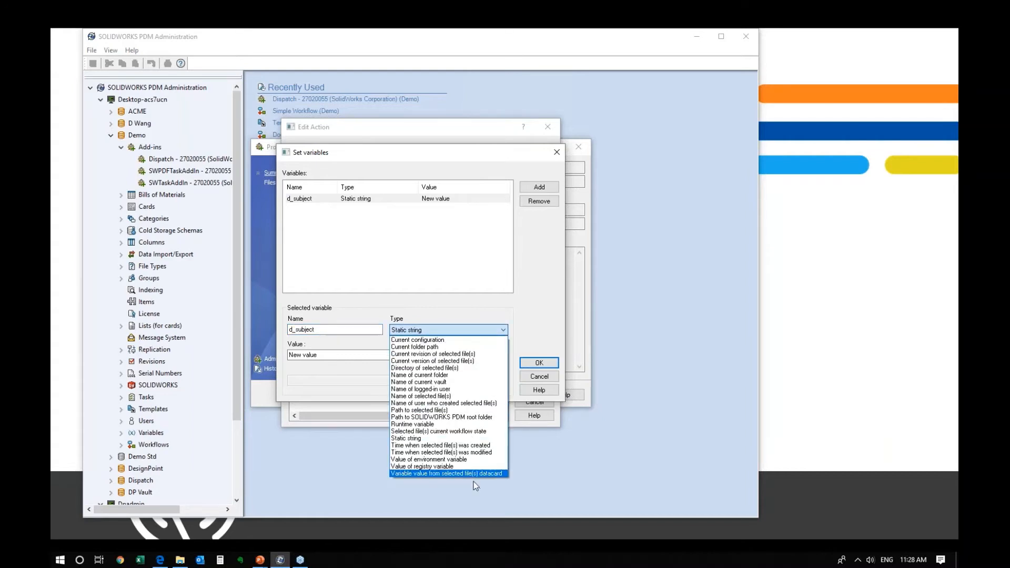
{"action": "left_click", "coordinate": [471, 474]}
{"action": "left_click", "coordinate": [460, 354]}
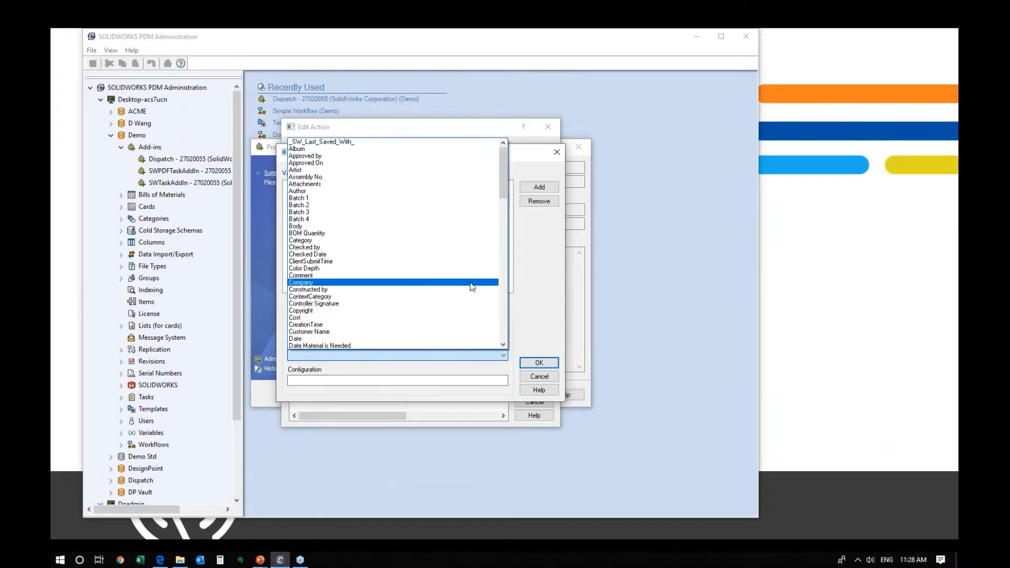
{"action": "scroll", "coordinate": [445, 305], "scroll_direction": "down", "scroll_amount": 7}
{"action": "scroll", "coordinate": [368, 334], "scroll_direction": "down", "scroll_amount": 3}
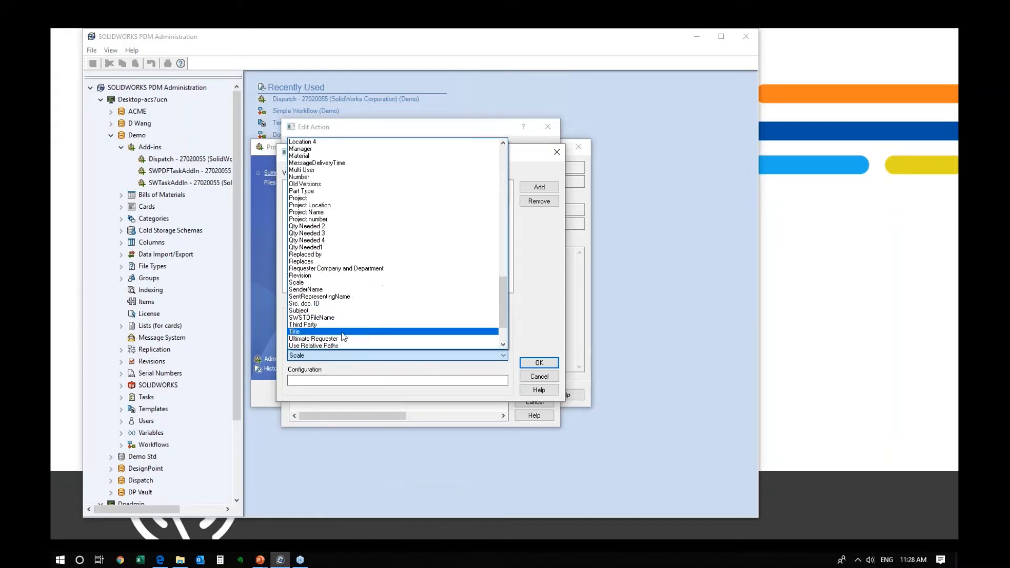
{"action": "left_click", "coordinate": [315, 310]}
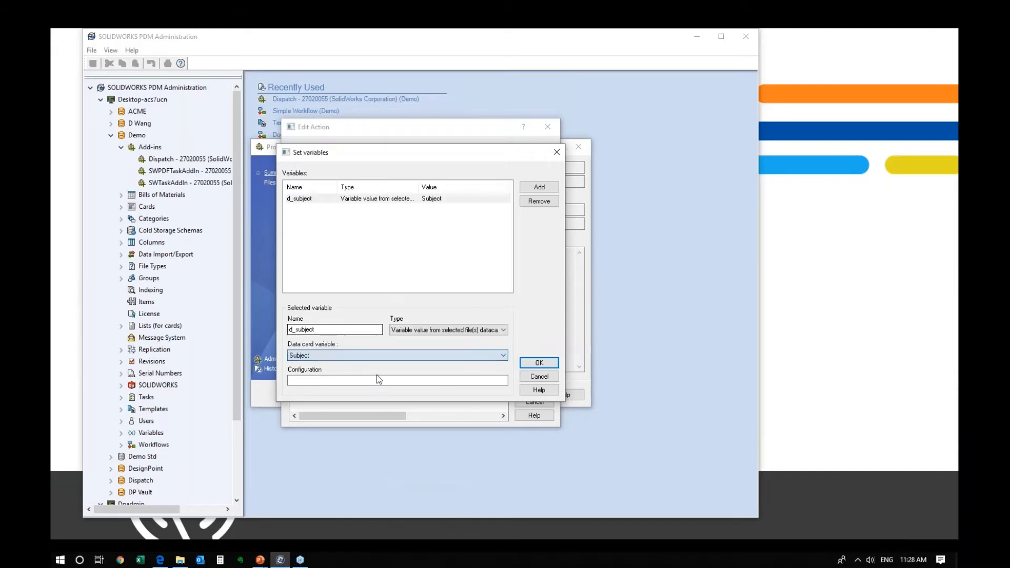
- Add a second variable, look over its type options, then remove it
{"action": "left_click", "coordinate": [549, 190]}
{"action": "left_click", "coordinate": [425, 331]}
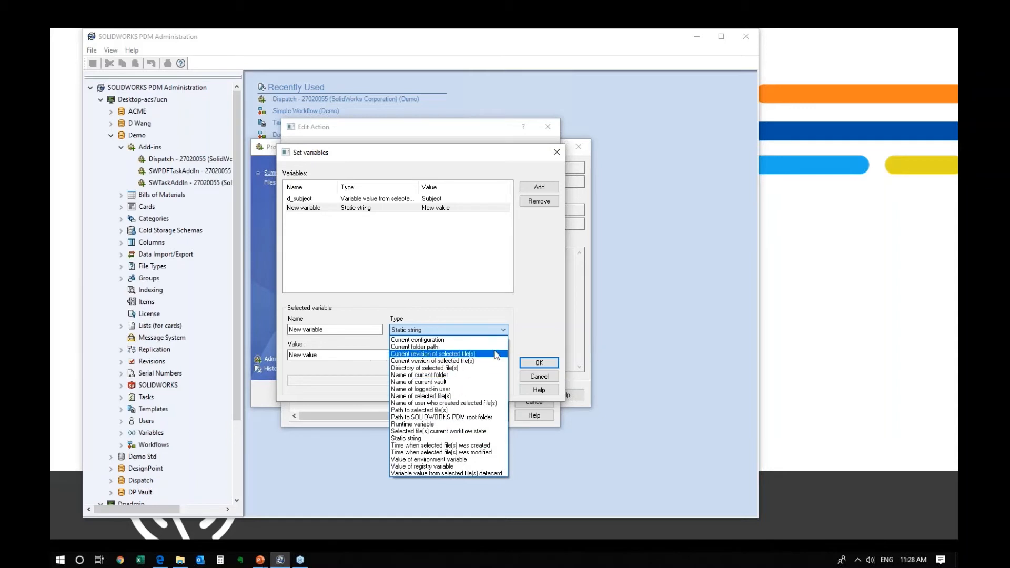
{"action": "left_click", "coordinate": [541, 336]}
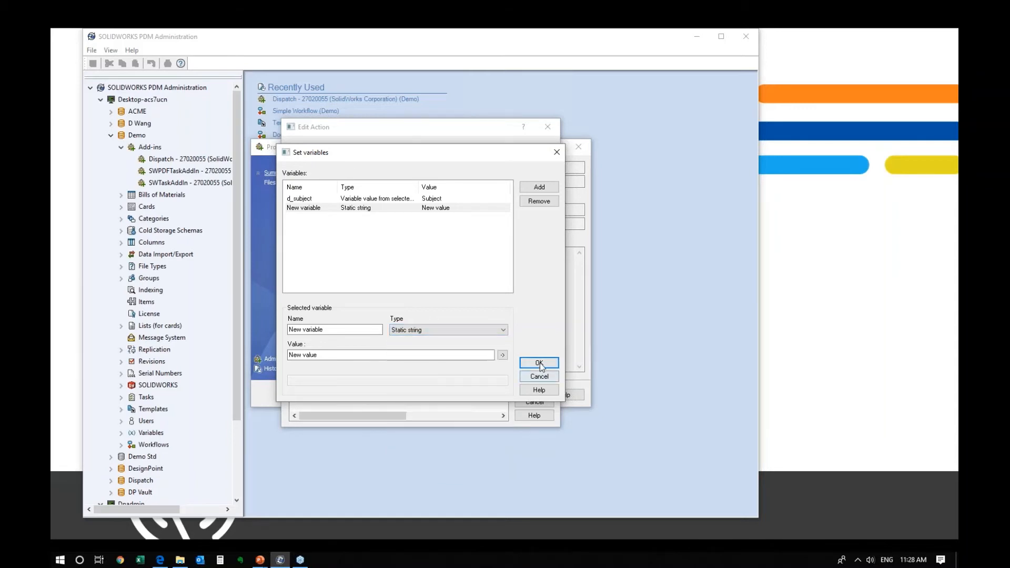
{"action": "left_click", "coordinate": [431, 330]}
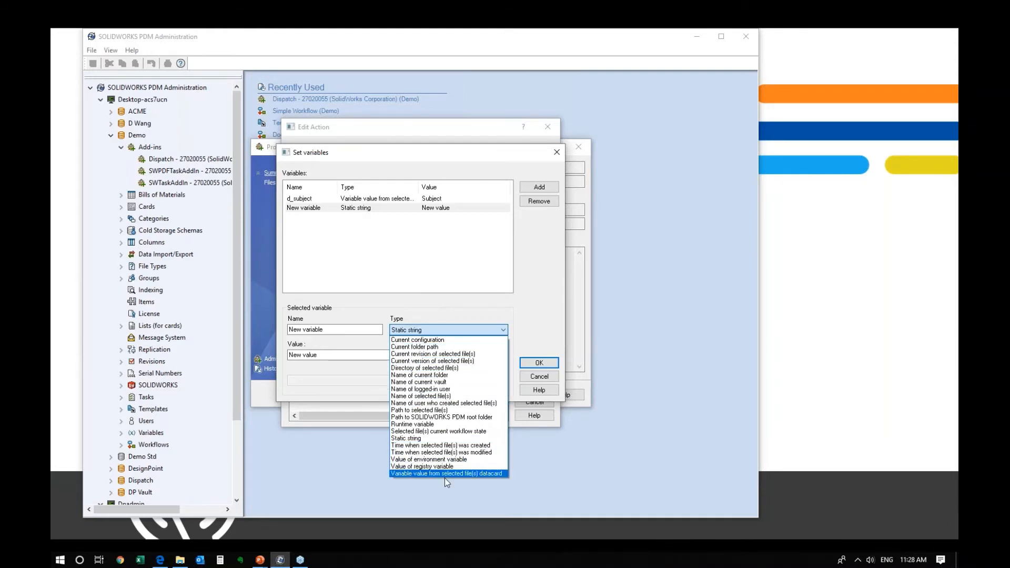
{"action": "left_click", "coordinate": [535, 326]}
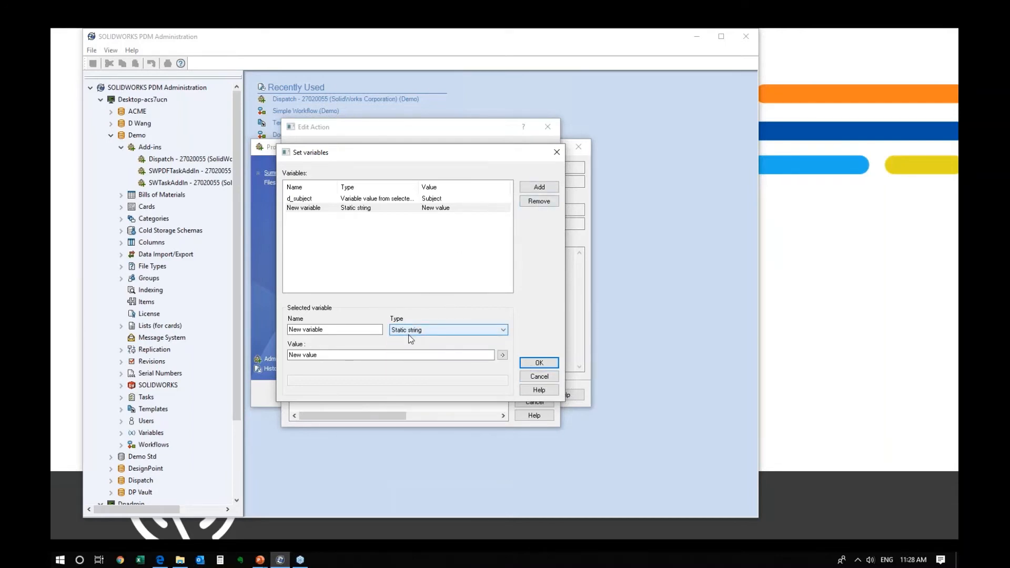
{"action": "left_click", "coordinate": [533, 203]}
- Accept the variables and choose For all documents as the first command, then switch to Quotes
{"action": "left_click", "coordinate": [539, 363]}
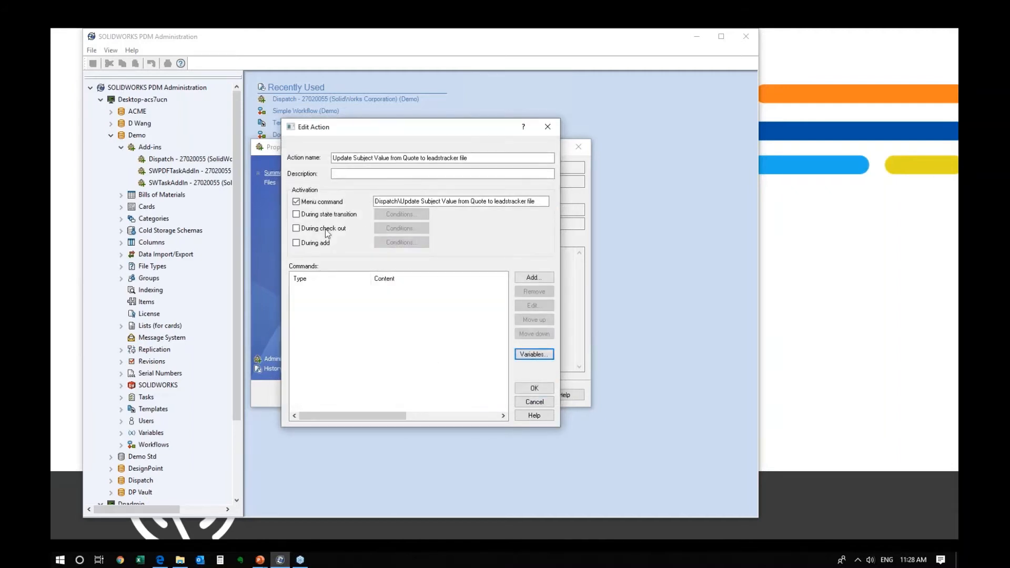
{"action": "left_click", "coordinate": [525, 277]}
{"action": "left_click", "coordinate": [437, 280]}
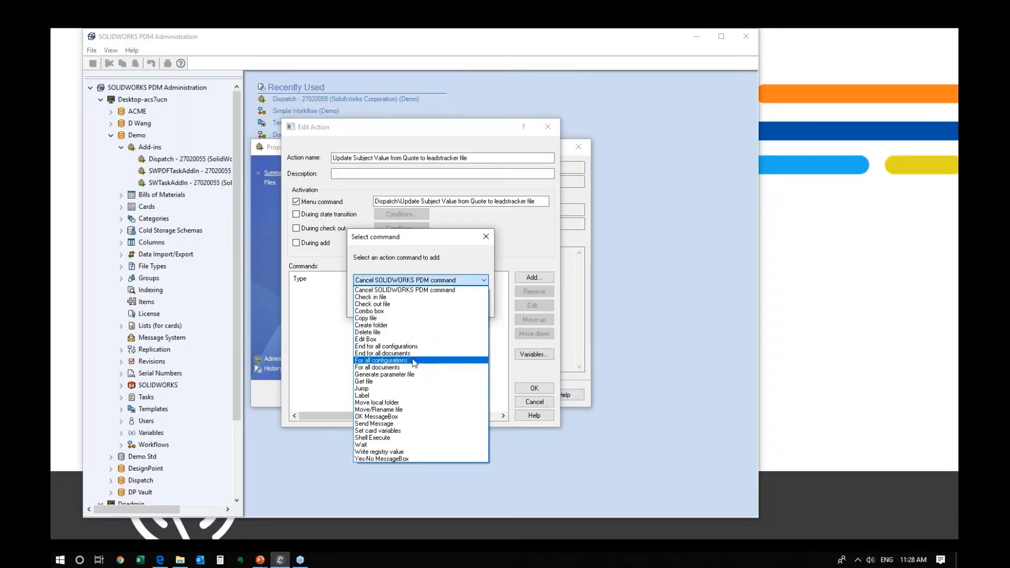
{"action": "left_click", "coordinate": [411, 368]}
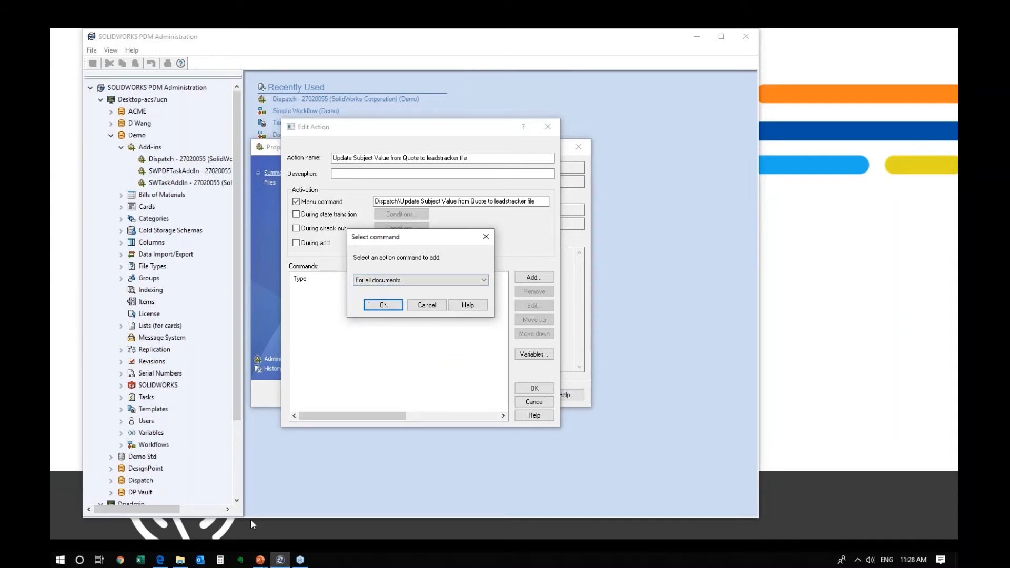
{"action": "left_click", "coordinate": [180, 559]}
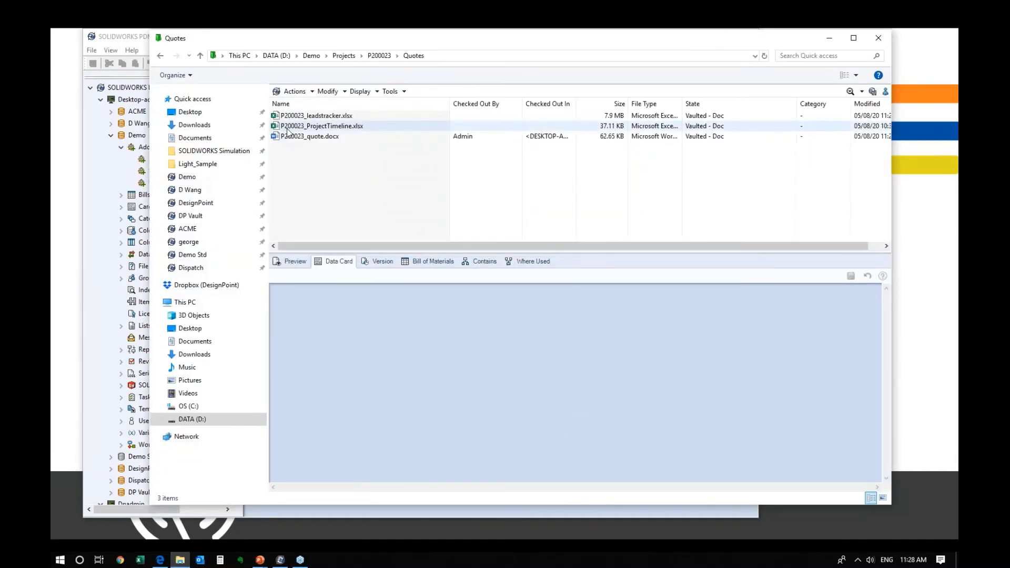
- Select all three P200023 Quotes files and view the Transfer subject command in their menu
{"action": "left_click", "coordinate": [296, 117]}
{"action": "left_click", "coordinate": [307, 135], "text": "shift"}
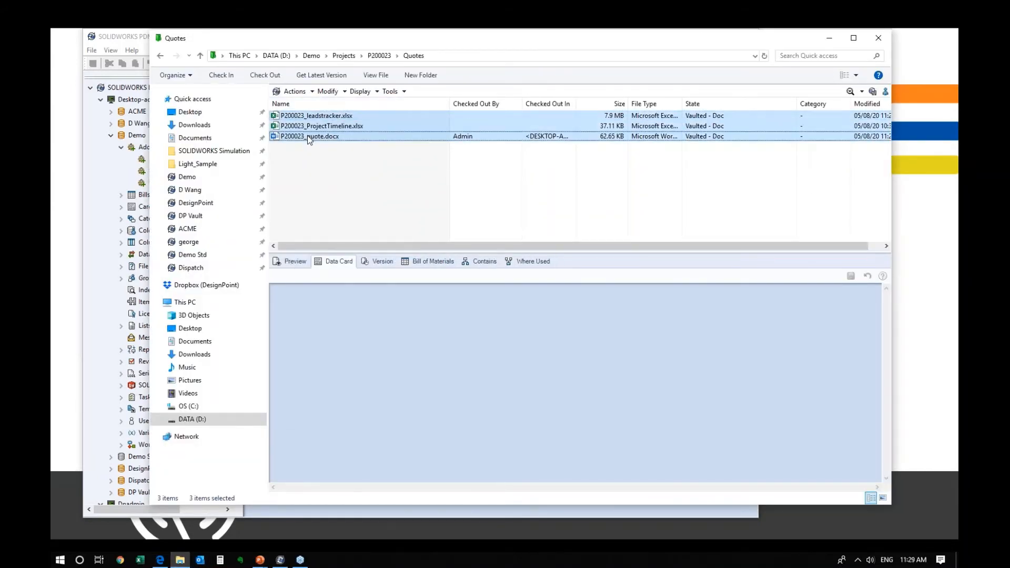
{"action": "right_click", "coordinate": [307, 135]}
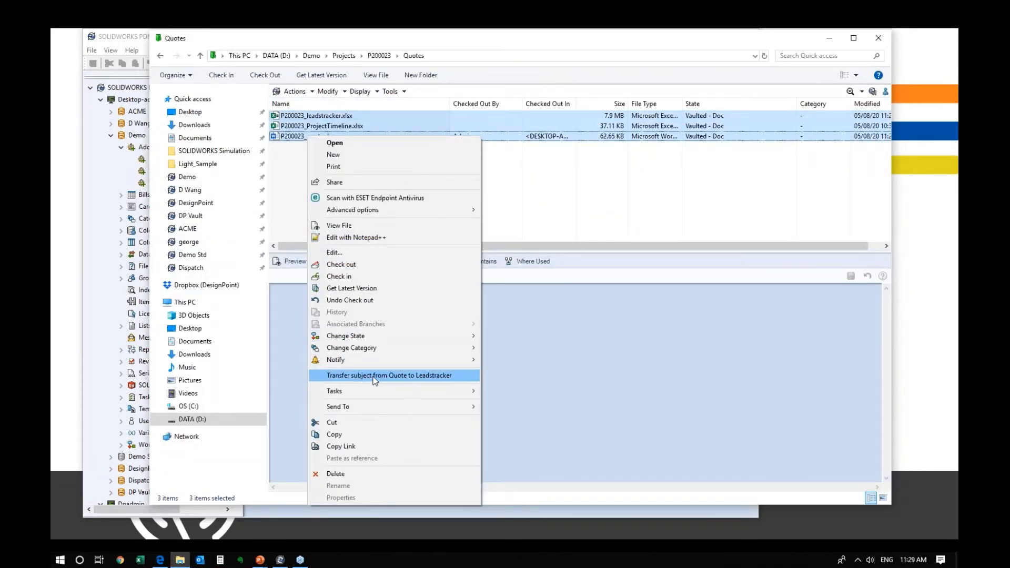
{"action": "left_click", "coordinate": [594, 364]}
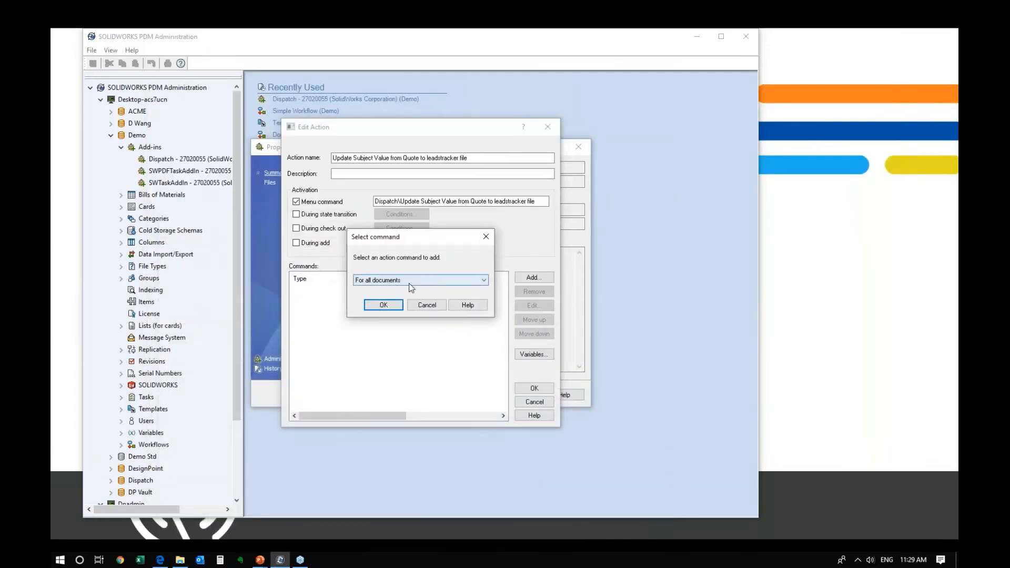
- Confirm For all documents and add an End for all documents block after it
{"action": "left_click", "coordinate": [383, 304]}
{"action": "left_click", "coordinate": [337, 292]}
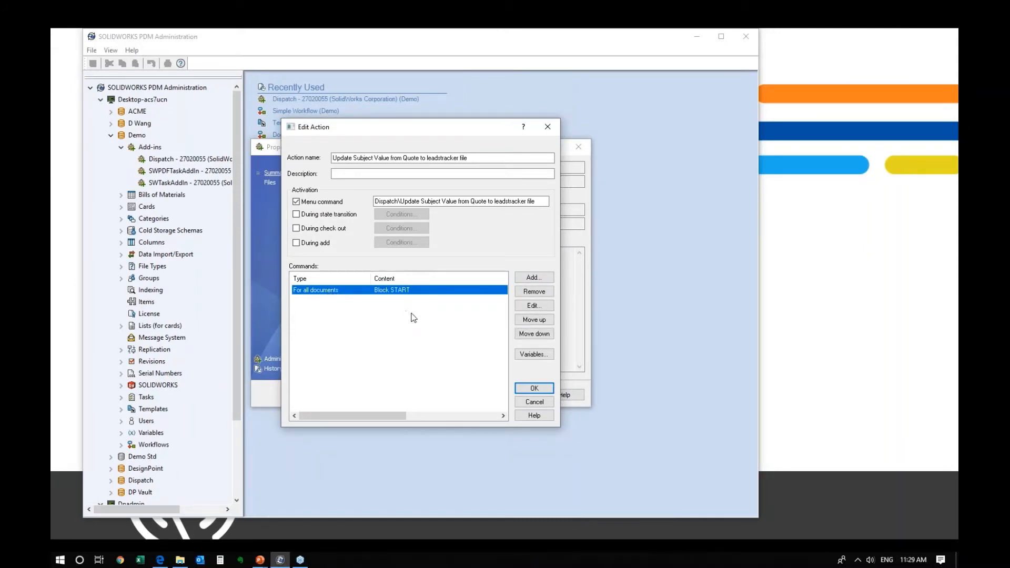
{"action": "left_click", "coordinate": [412, 313]}
{"action": "left_click", "coordinate": [327, 290]}
{"action": "left_click", "coordinate": [534, 277]}
{"action": "left_click", "coordinate": [421, 279]}
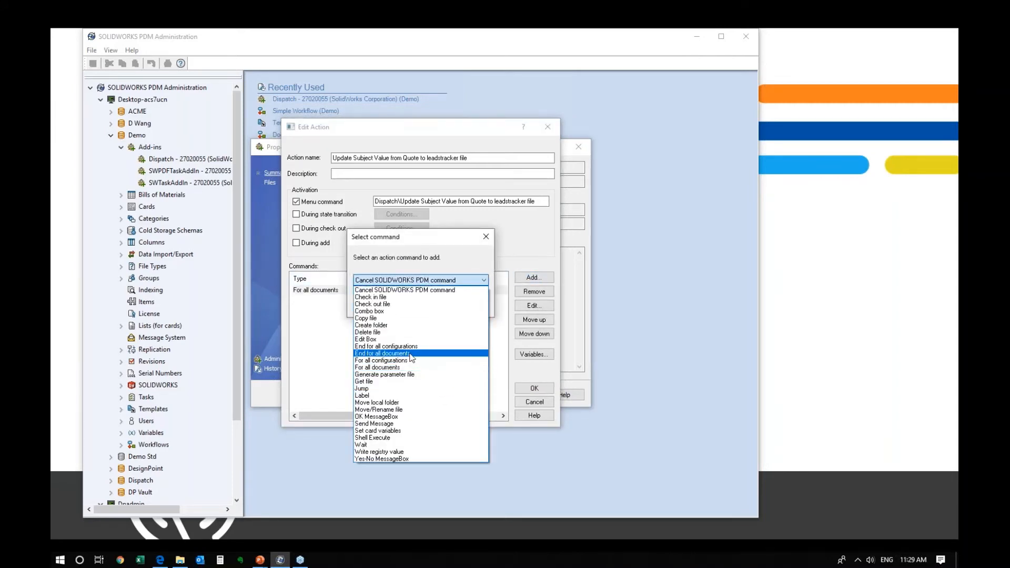
{"action": "left_click", "coordinate": [409, 356]}
{"action": "left_click", "coordinate": [409, 354]}
{"action": "left_click", "coordinate": [379, 305]}
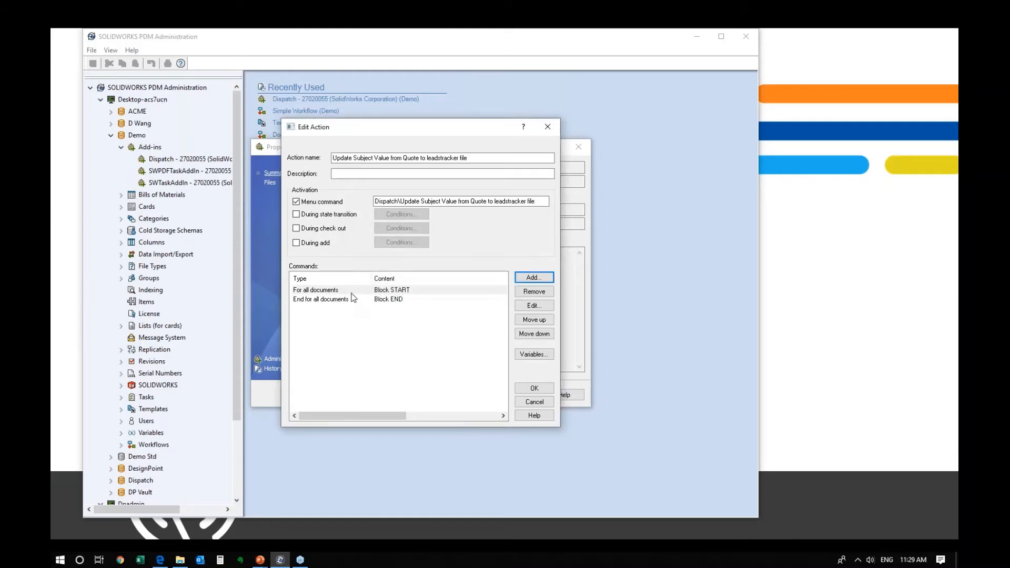
{"action": "left_click", "coordinate": [351, 292]}
{"action": "left_click", "coordinate": [352, 299]}
{"action": "left_click", "coordinate": [353, 290]}
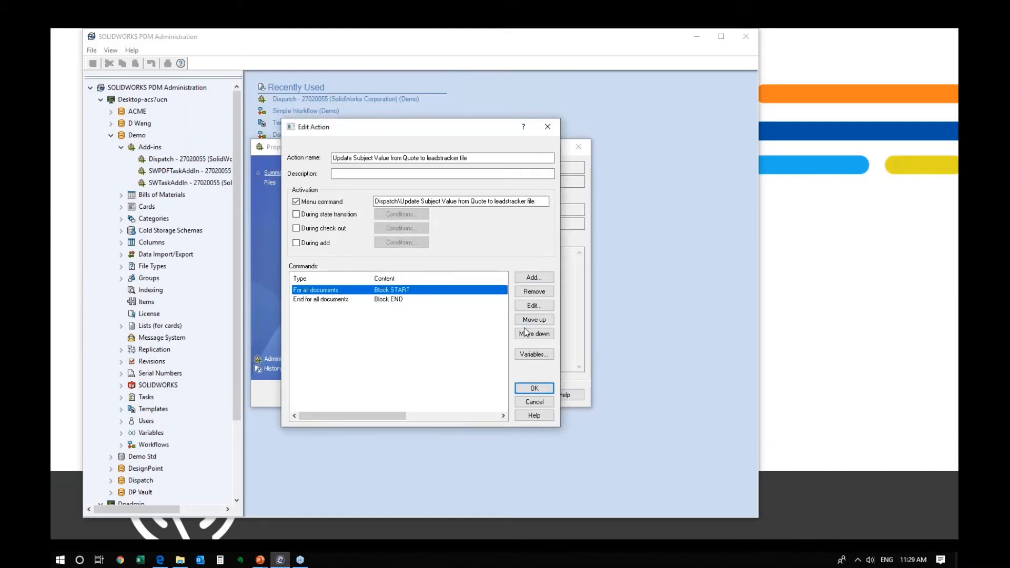
- Add a Check out file command inside the For all documents block
{"action": "left_click", "coordinate": [523, 277]}
{"action": "left_click", "coordinate": [405, 279]}
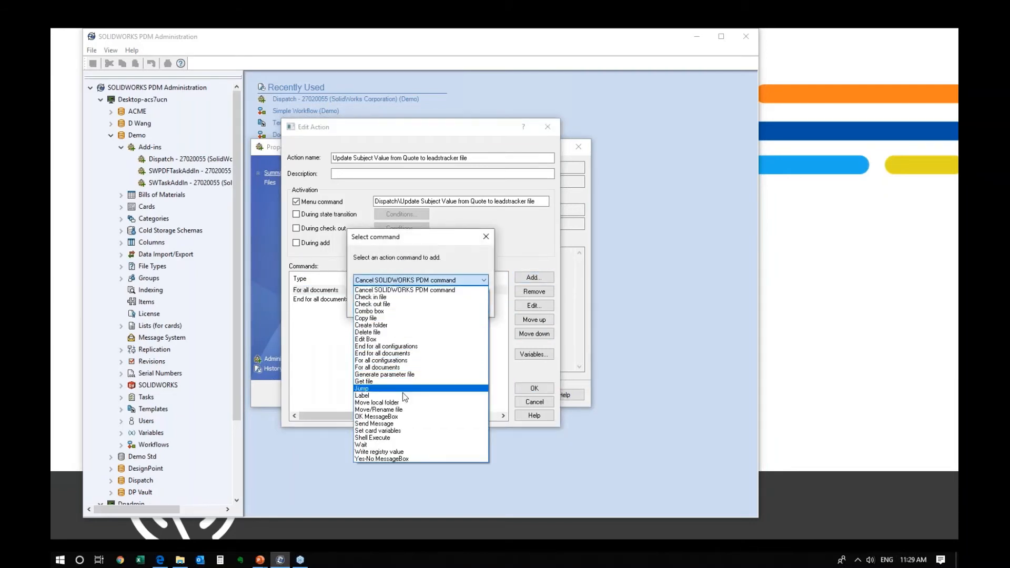
{"action": "left_click", "coordinate": [393, 305]}
{"action": "left_click", "coordinate": [386, 302]}
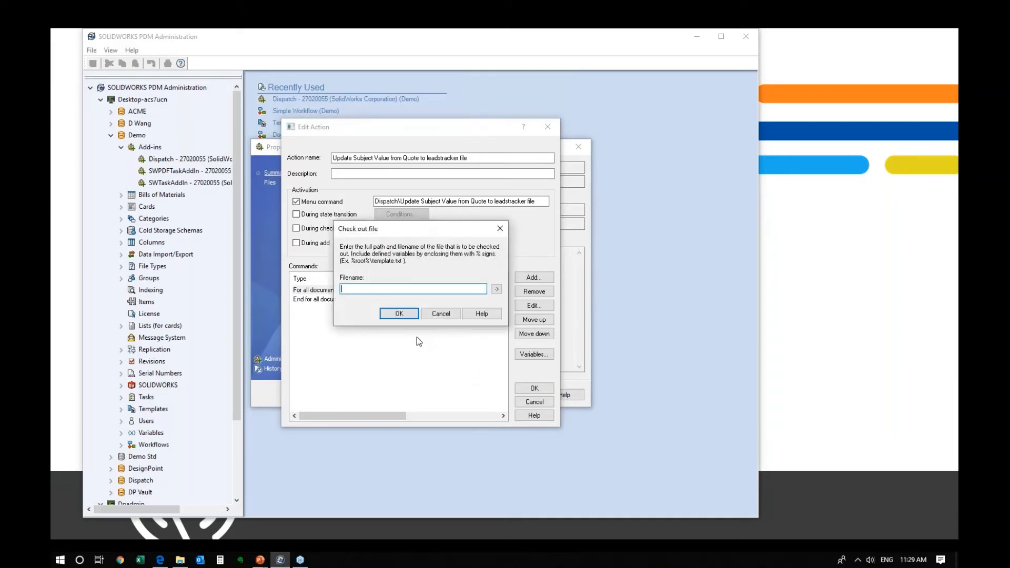
{"action": "left_click", "coordinate": [496, 290]}
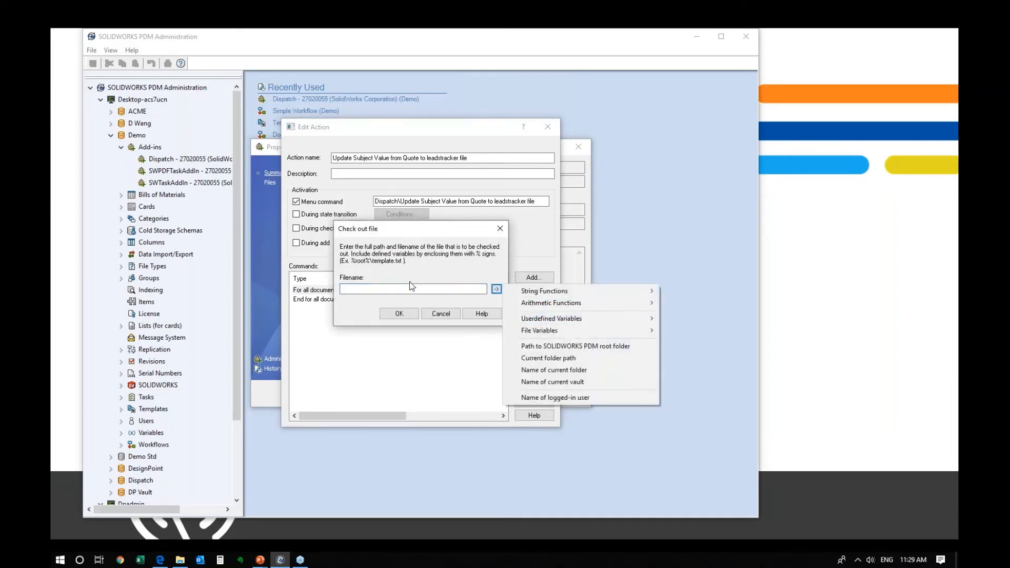
{"action": "left_click", "coordinate": [372, 251]}
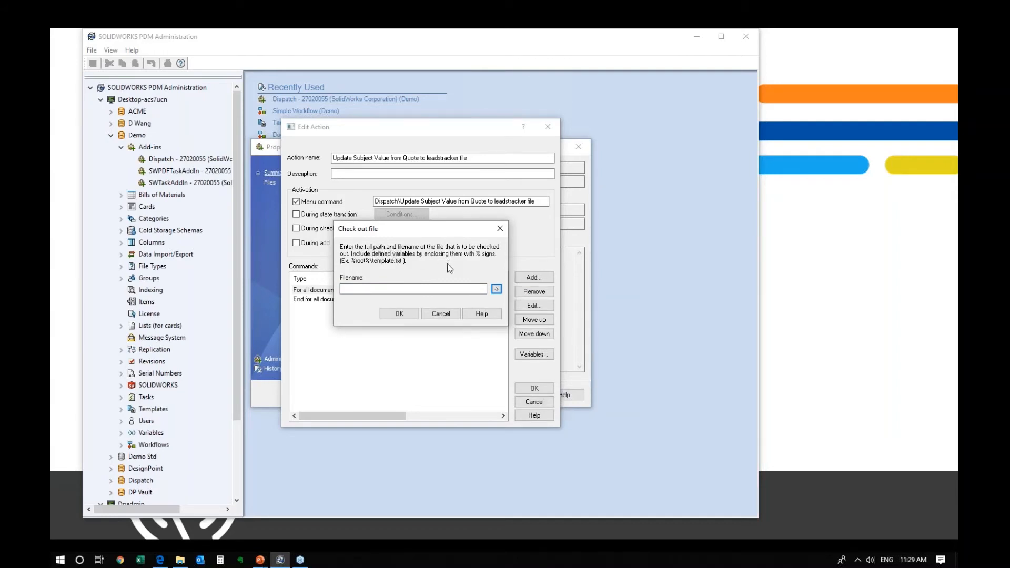
{"action": "left_click", "coordinate": [401, 315]}
{"action": "left_click", "coordinate": [383, 334]}
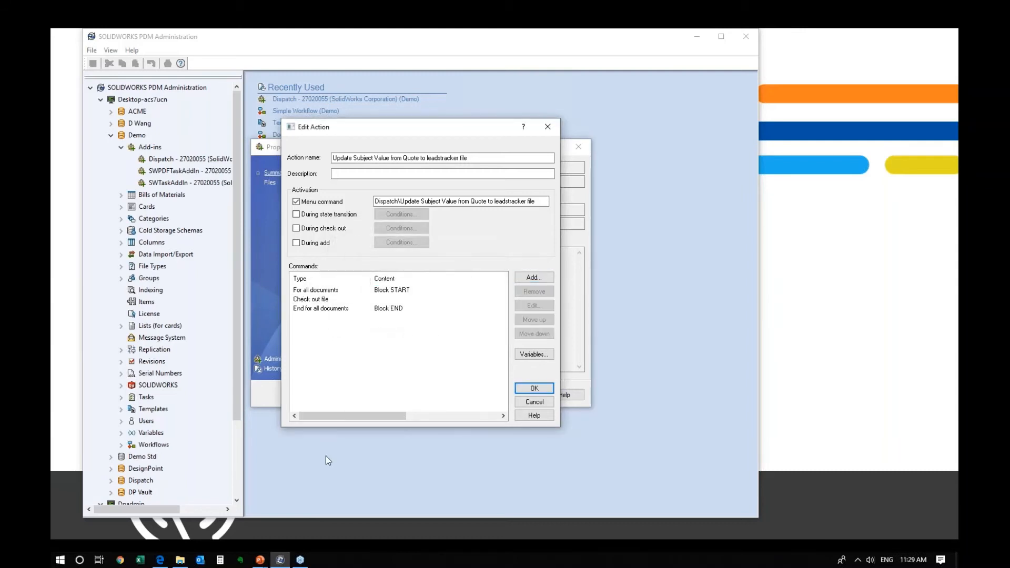
- Add a new variable of type 'Variable value from selected file(s) datacard'
{"action": "left_click", "coordinate": [534, 354]}
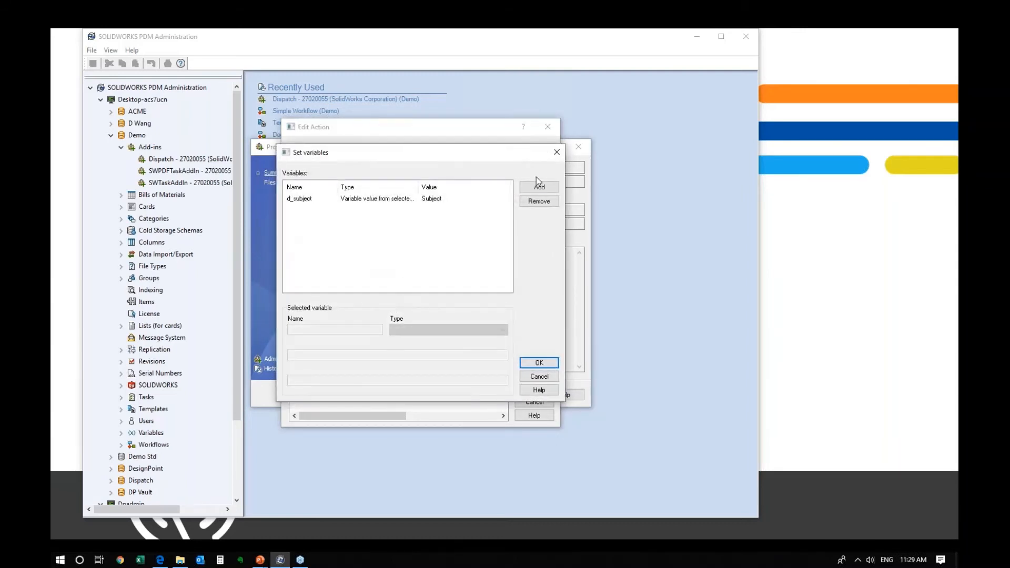
{"action": "left_click", "coordinate": [538, 186]}
{"action": "left_click", "coordinate": [440, 330]}
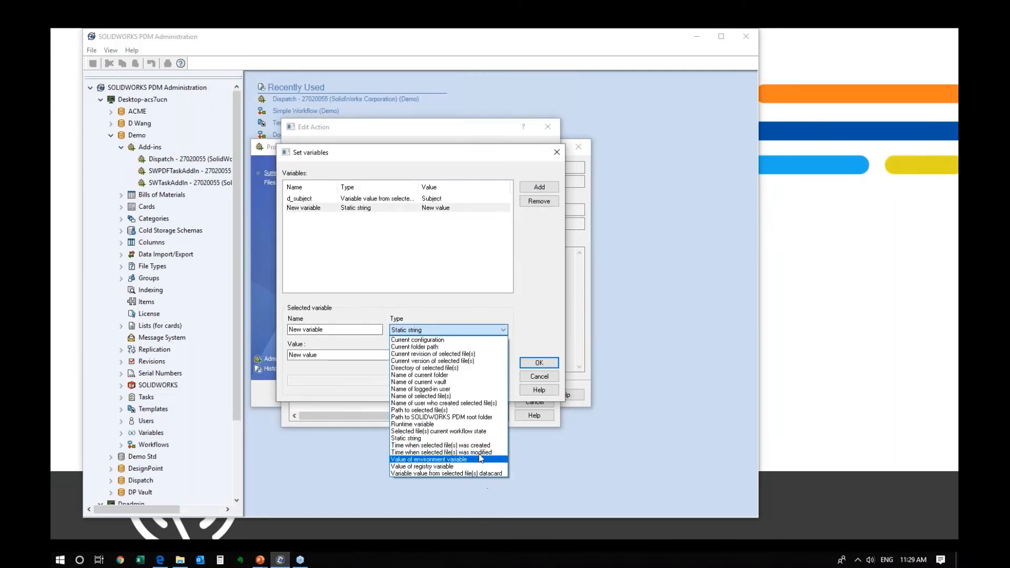
{"action": "left_click", "coordinate": [455, 474]}
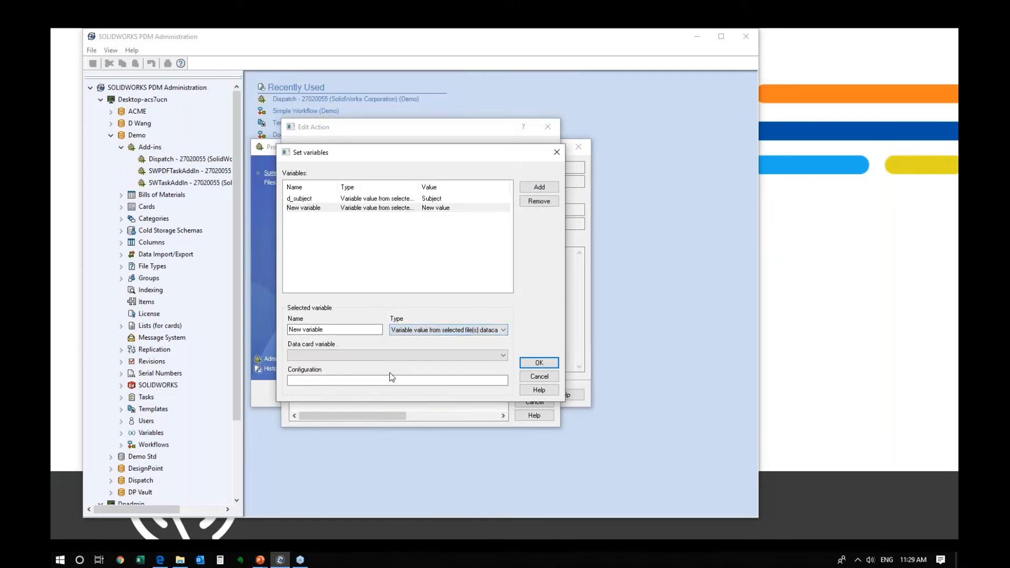
{"action": "left_click", "coordinate": [180, 560]}
{"action": "left_click", "coordinate": [310, 186]}
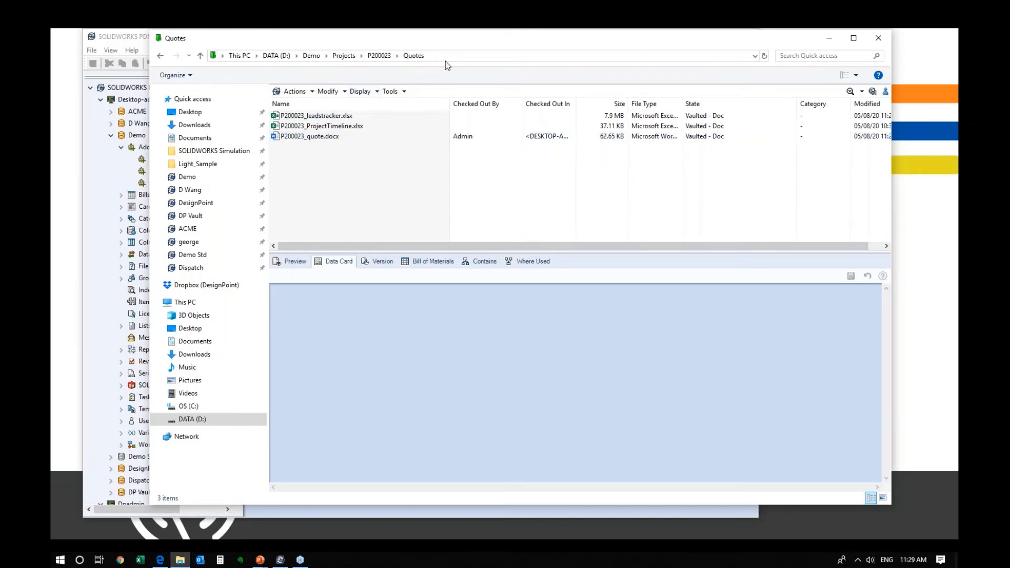
- Check the P200023 project number on P200023_quote.docx's data card
{"action": "left_click", "coordinate": [423, 59]}
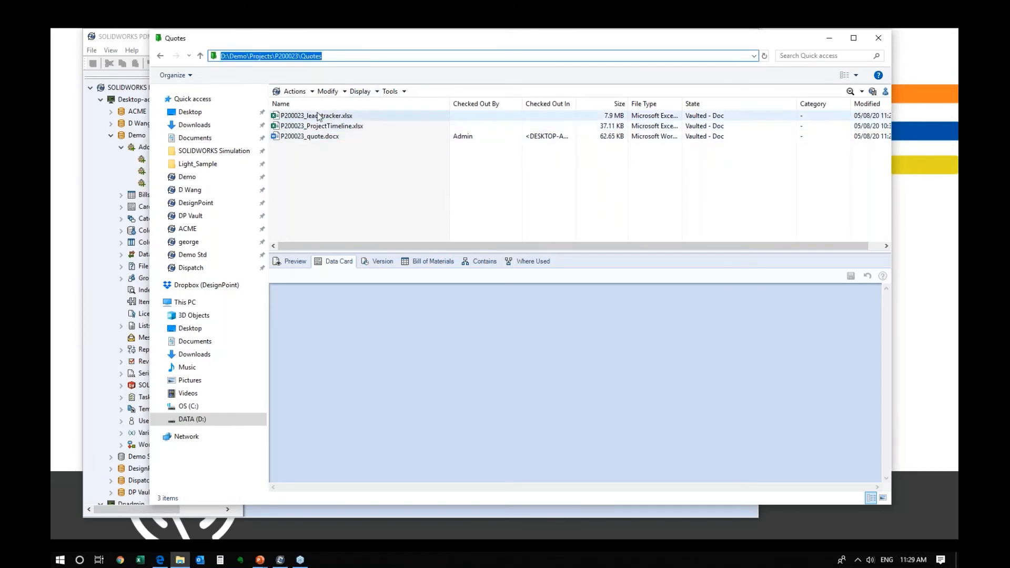
{"action": "key", "text": "End"}
{"action": "left_click", "coordinate": [315, 139]}
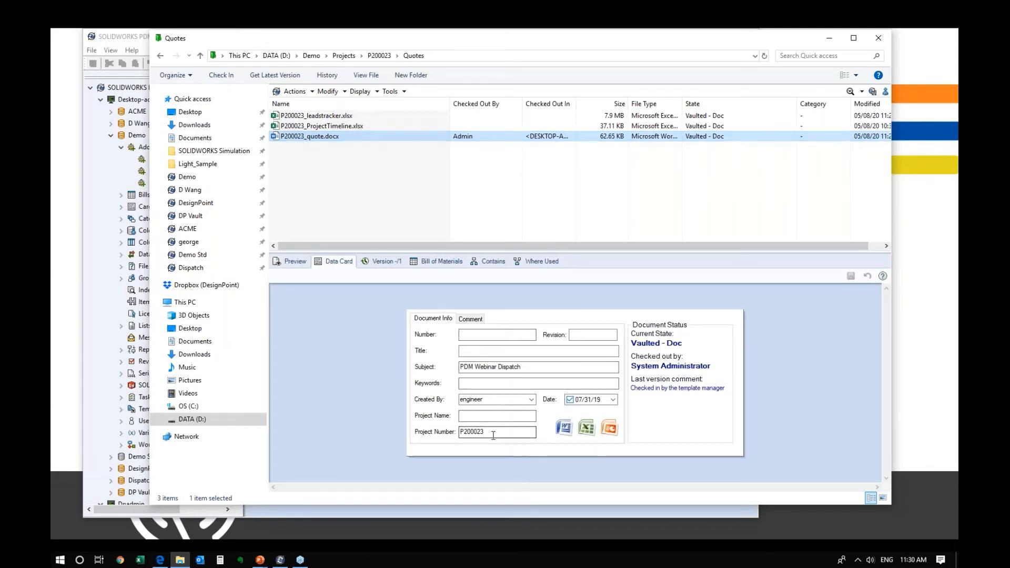
{"action": "left_click_drag", "start_coordinate": [491, 433], "coordinate": [447, 431]}
{"action": "left_click", "coordinate": [347, 162]}
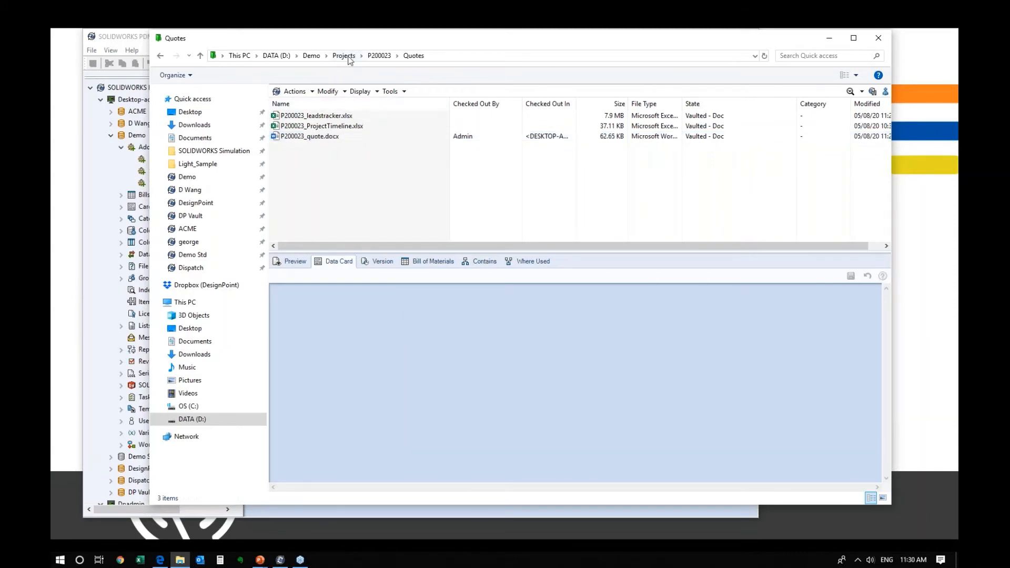
- Create project P200024 in Projects from the New Project template
{"action": "left_click", "coordinate": [343, 55]}
{"action": "scroll", "coordinate": [372, 163], "scroll_direction": "down", "scroll_amount": 2}
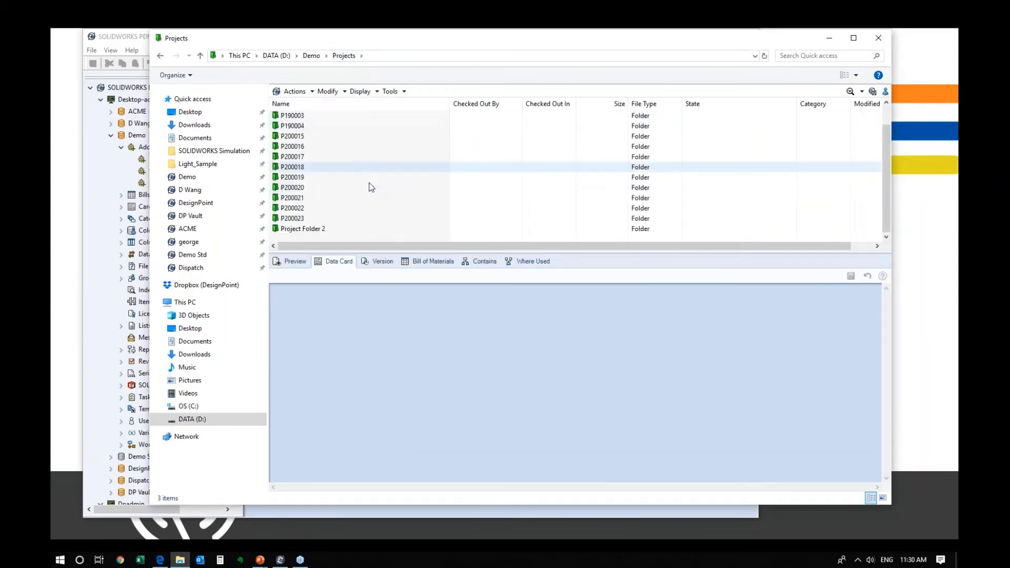
{"action": "right_click", "coordinate": [354, 237]}
{"action": "mouse_move", "coordinate": [464, 333]}
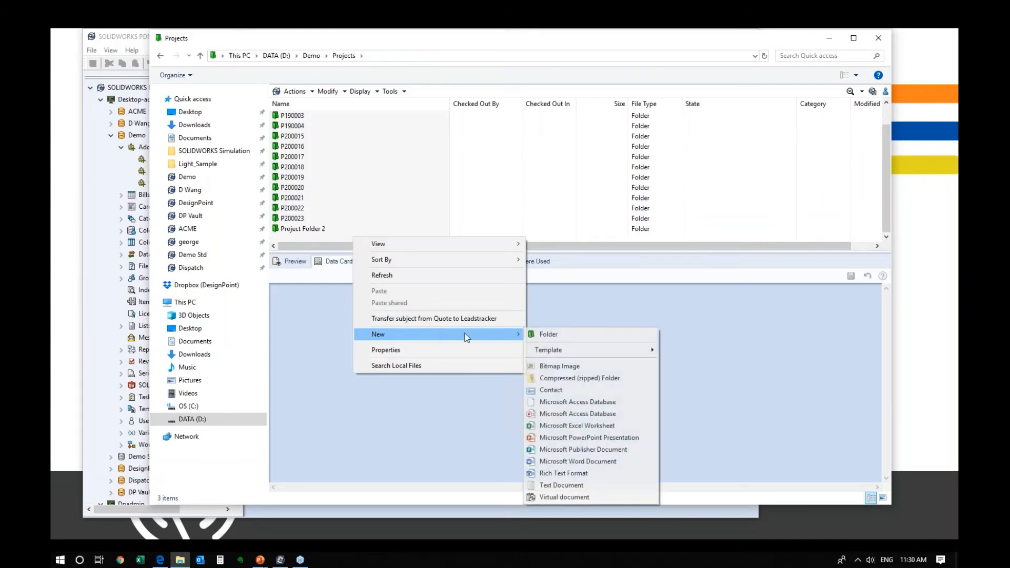
{"action": "mouse_move", "coordinate": [639, 353]}
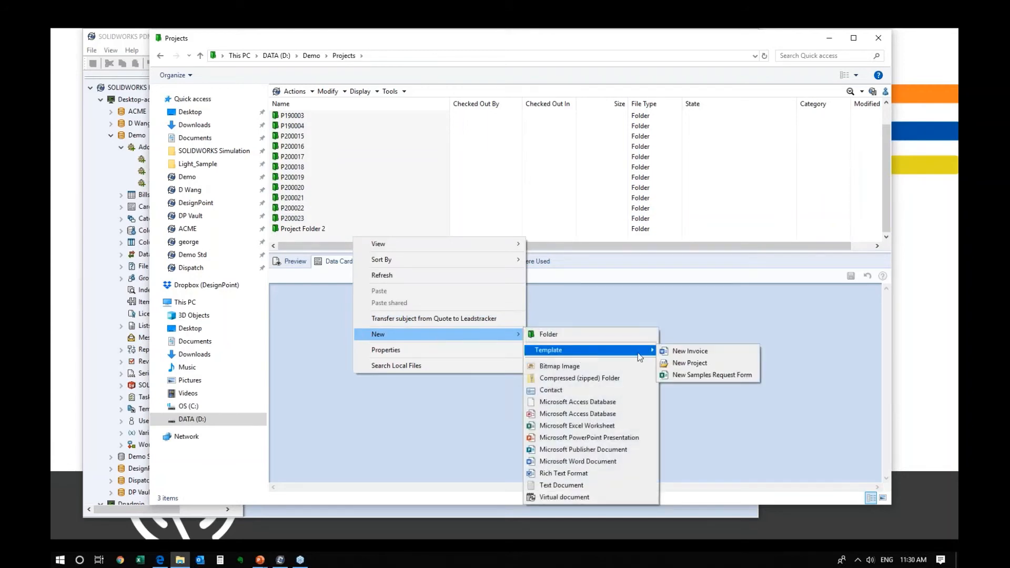
{"action": "left_click", "coordinate": [690, 363]}
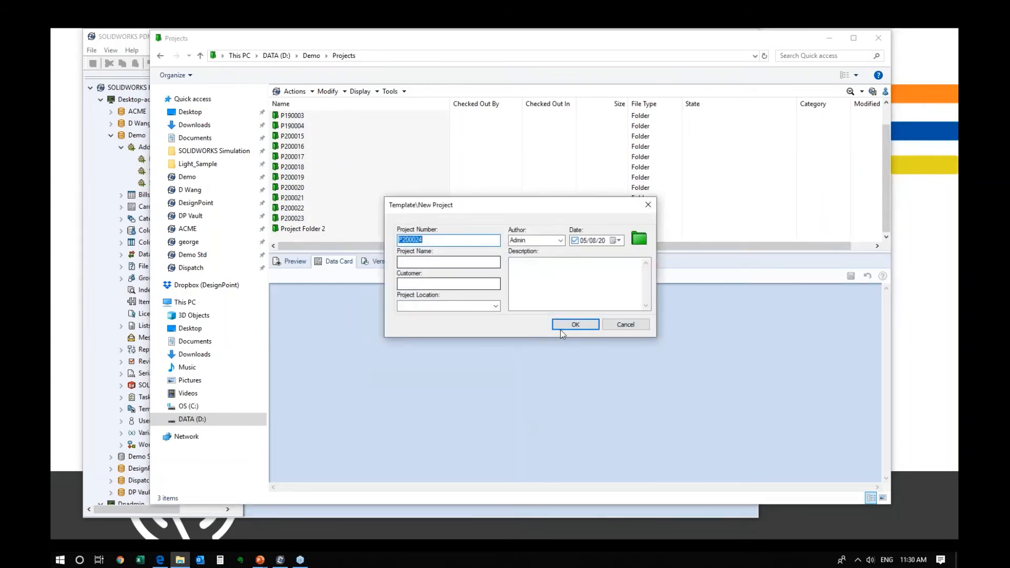
{"action": "left_click", "coordinate": [563, 326]}
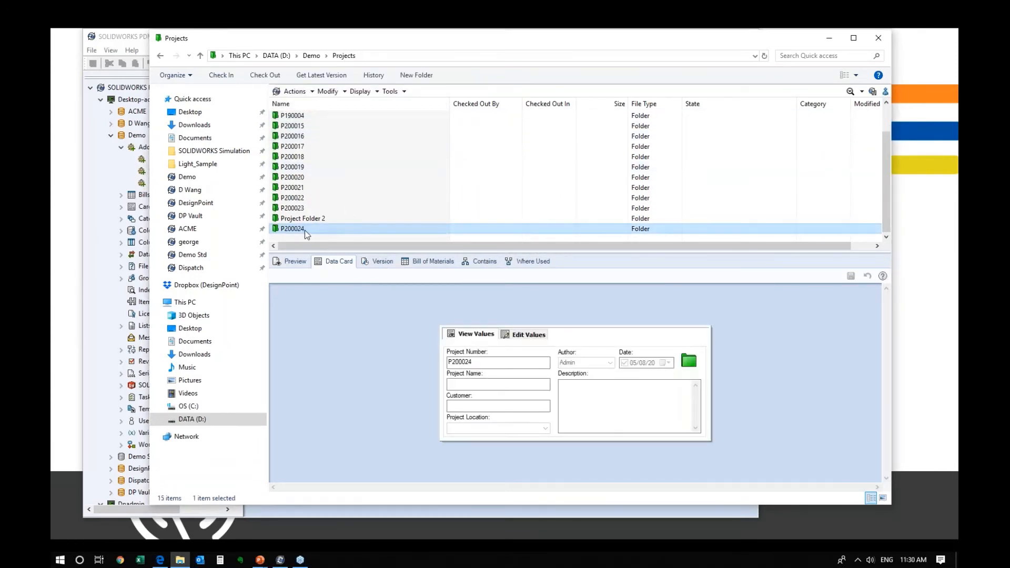
- Open P200024's Quotes folder and check the project number on P200024_quote.docx's data card
{"action": "right_click", "coordinate": [305, 229]}
{"action": "left_click", "coordinate": [295, 234]}
{"action": "double_click", "coordinate": [293, 229]}
{"action": "left_click", "coordinate": [302, 146]}
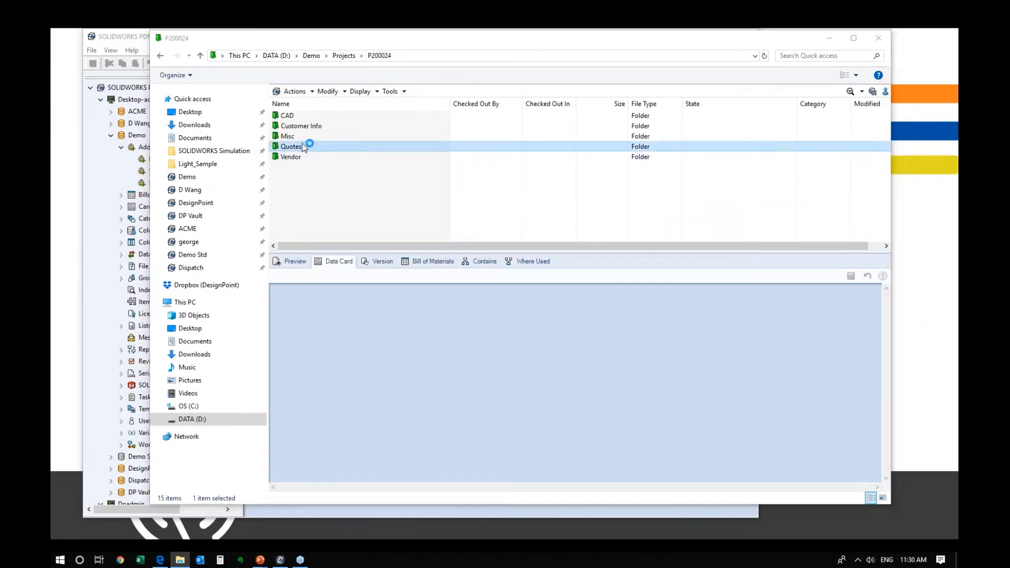
{"action": "left_click", "coordinate": [306, 135]}
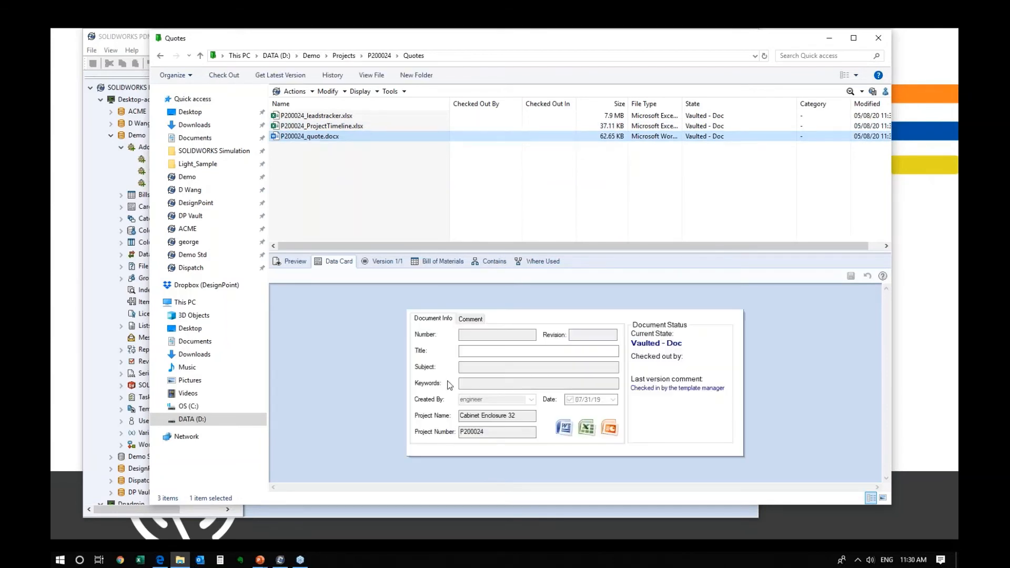
{"action": "left_click_drag", "start_coordinate": [495, 433], "coordinate": [442, 428]}
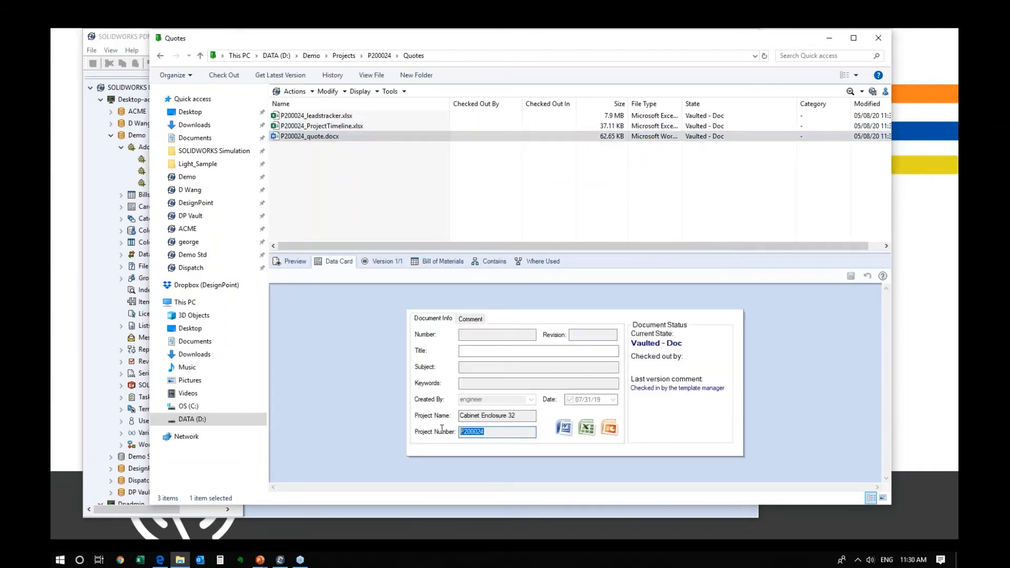
{"action": "left_click", "coordinate": [493, 431]}
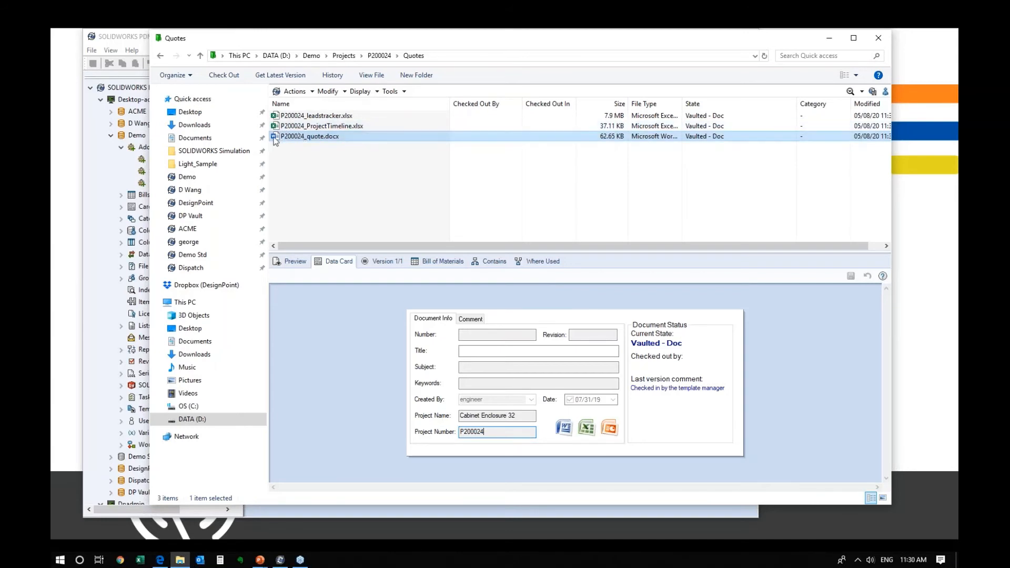
- Name the second variable d_projectnumber reading datacard Project number, then add a command after Check out file
{"action": "left_click", "coordinate": [831, 38]}
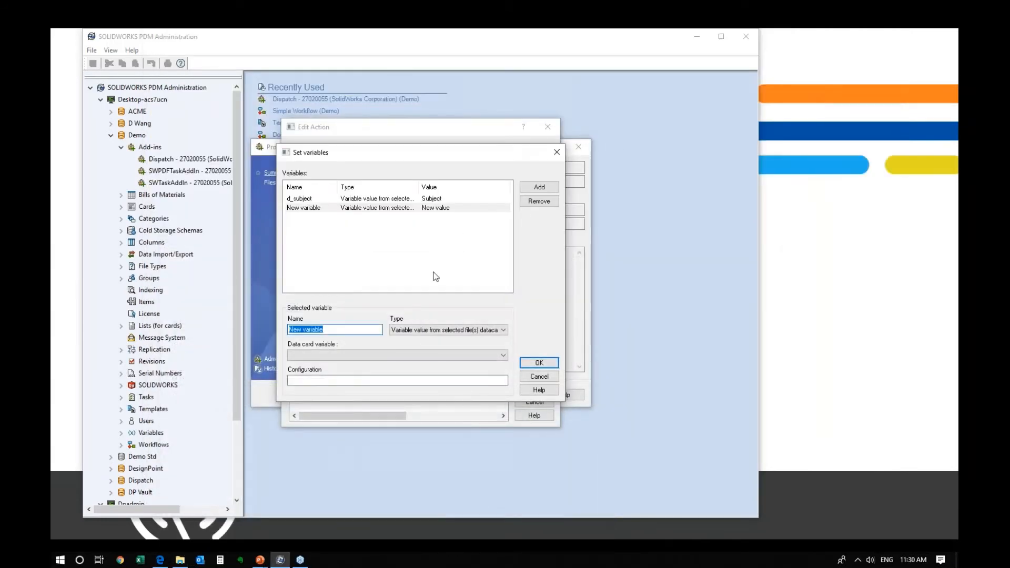
{"action": "left_click", "coordinate": [389, 358]}
{"action": "scroll", "coordinate": [392, 326], "scroll_direction": "down", "scroll_amount": 10}
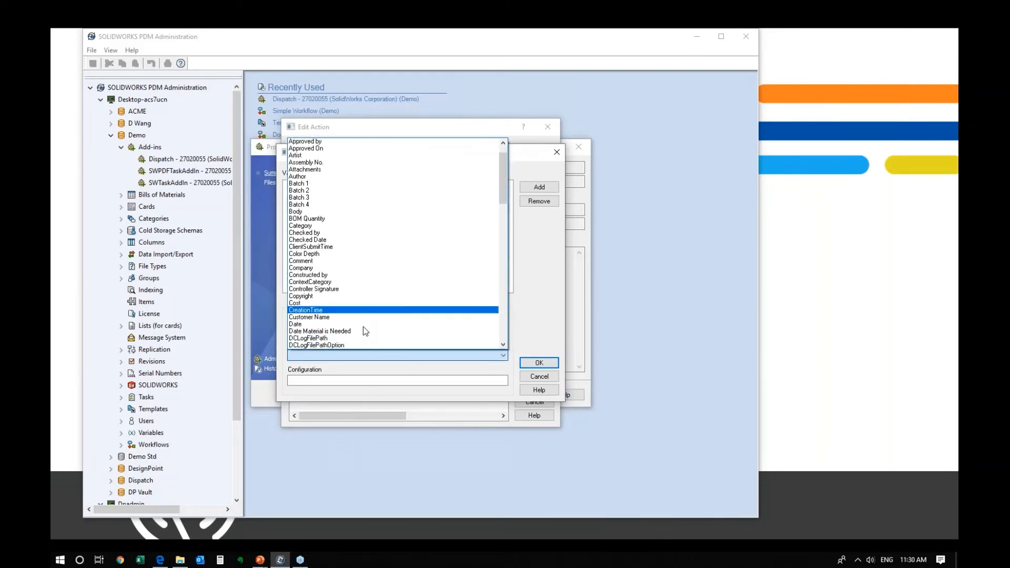
{"action": "scroll", "coordinate": [398, 318], "scroll_direction": "down", "scroll_amount": 10}
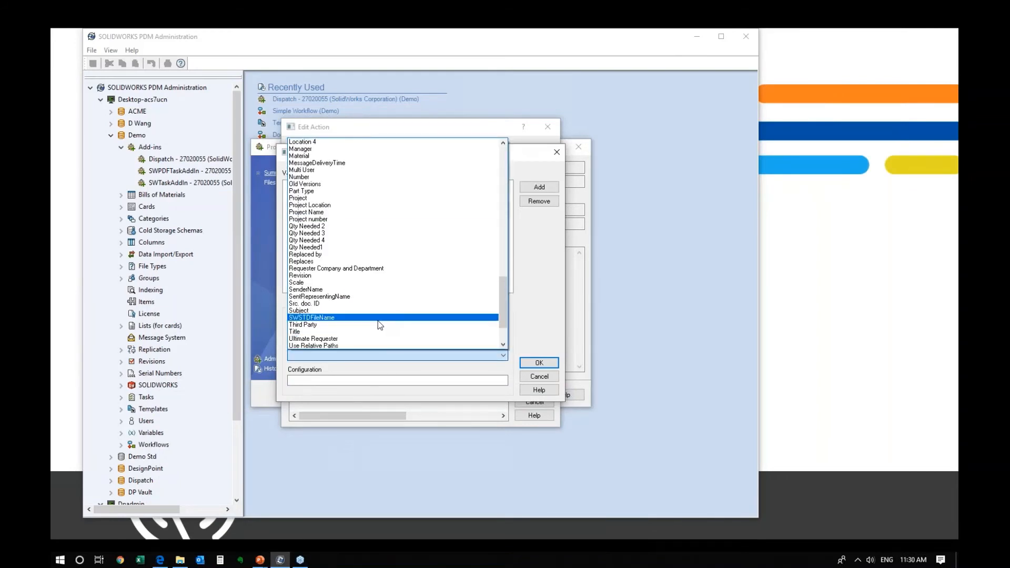
{"action": "left_click", "coordinate": [339, 219]}
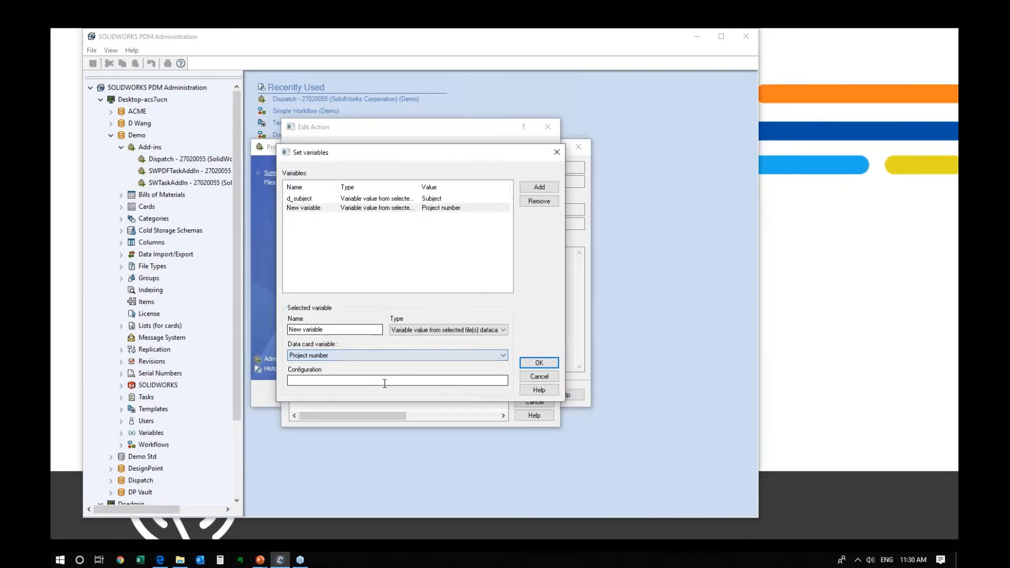
{"action": "type", "text": "d_projectnumber"}
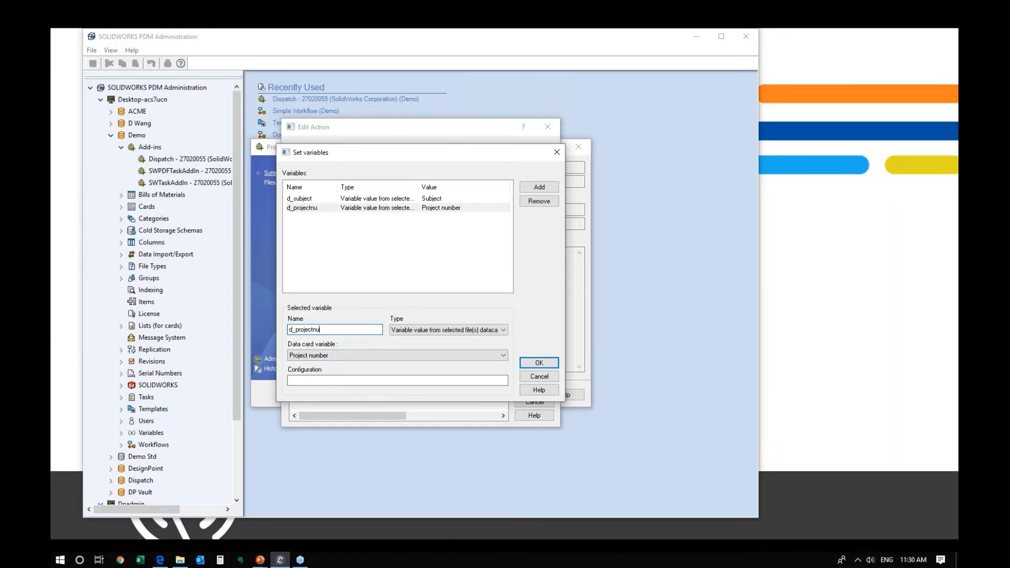
{"action": "left_click", "coordinate": [539, 362]}
{"action": "left_click", "coordinate": [343, 299]}
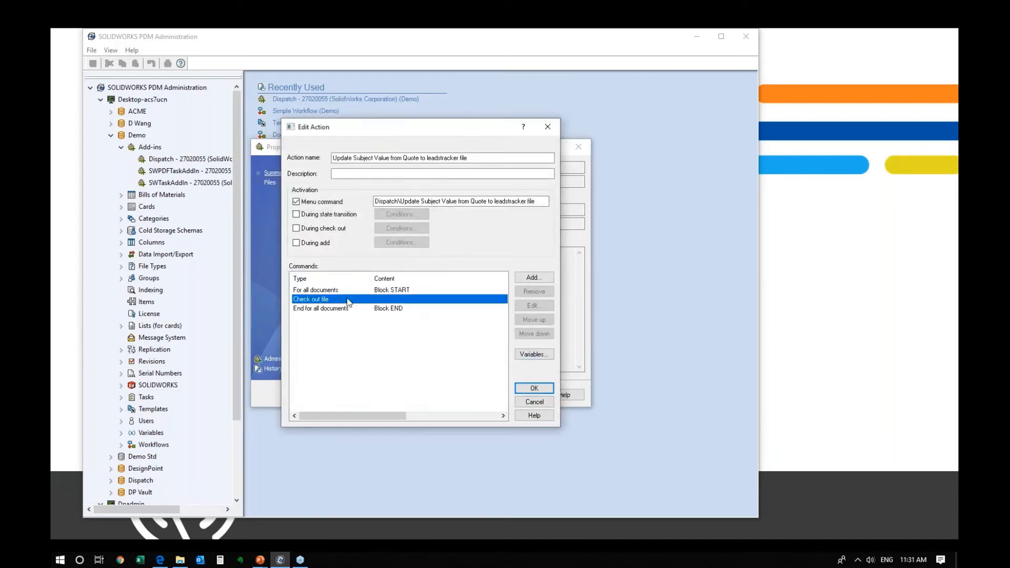
{"action": "left_click", "coordinate": [543, 277]}
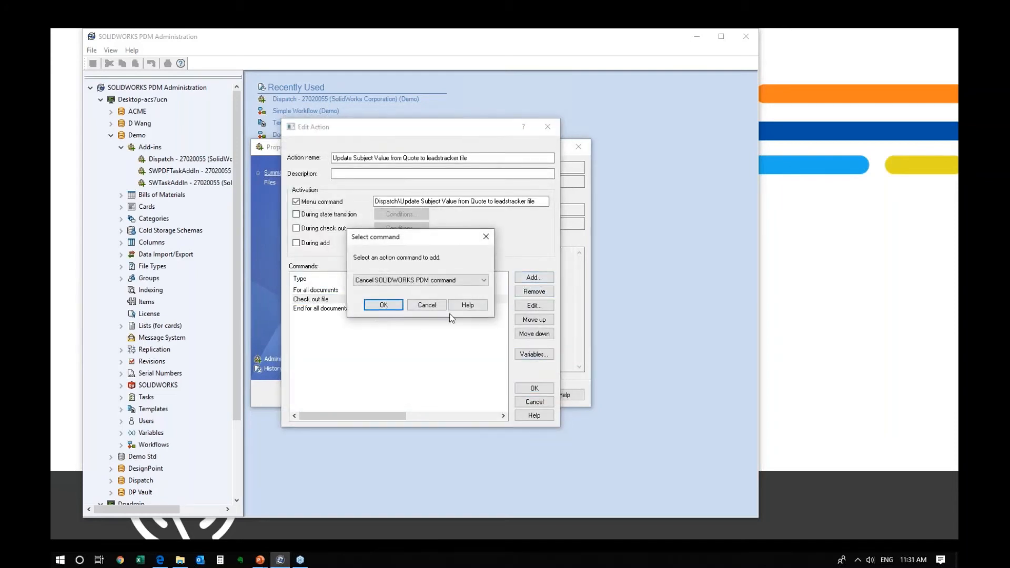
- Cancel the new command and insert the selected file's directory into the Check out file path
{"action": "left_click", "coordinate": [419, 305]}
{"action": "double_click", "coordinate": [344, 298]}
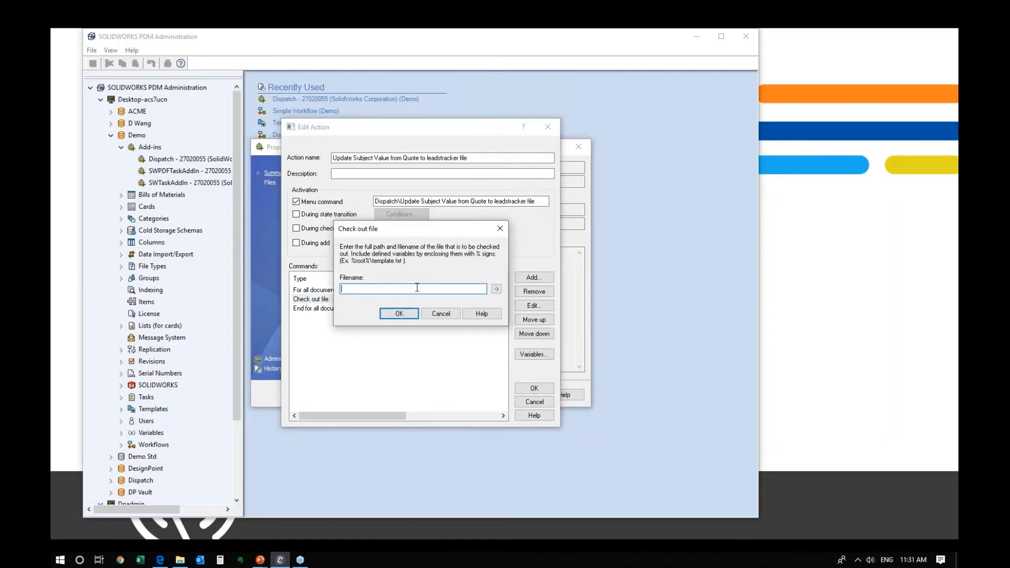
{"action": "left_click", "coordinate": [499, 290]}
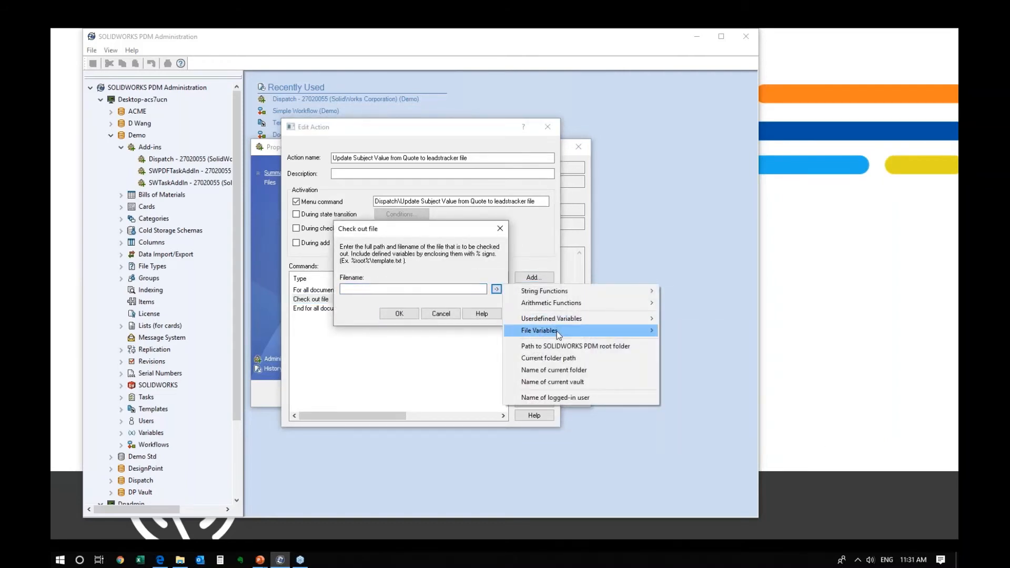
{"action": "mouse_move", "coordinate": [563, 332]}
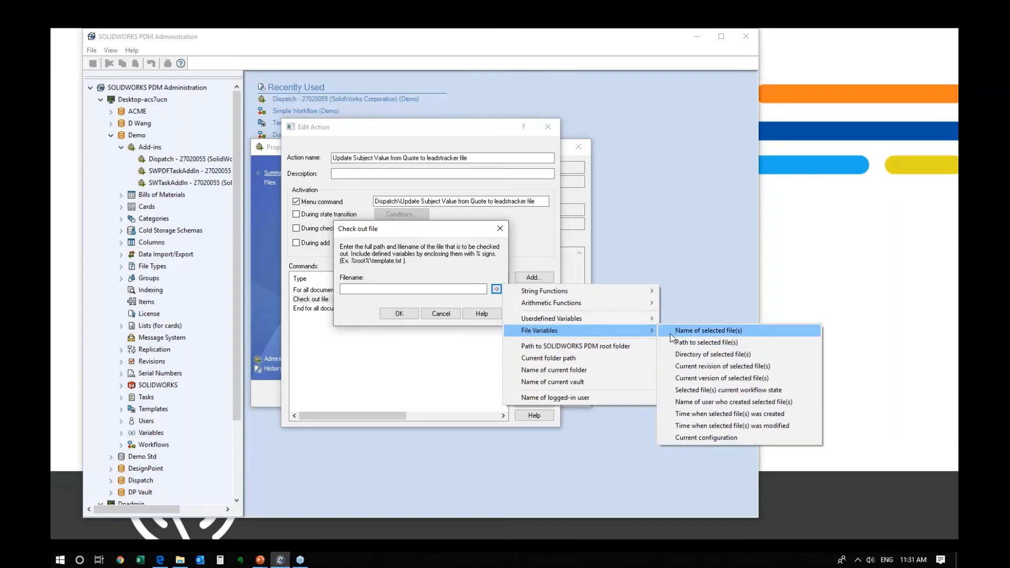
{"action": "mouse_move", "coordinate": [643, 321]}
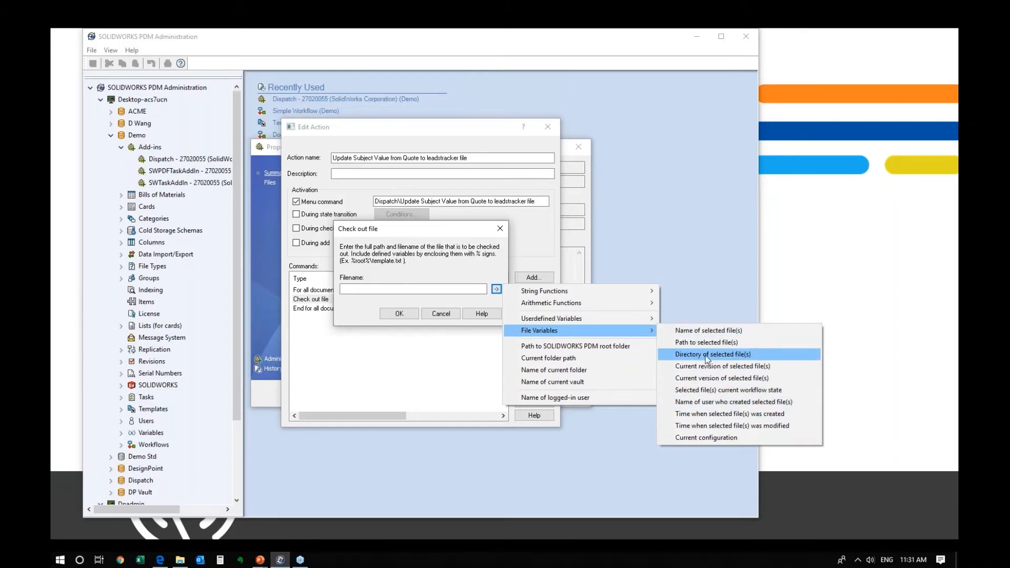
{"action": "mouse_move", "coordinate": [591, 326]}
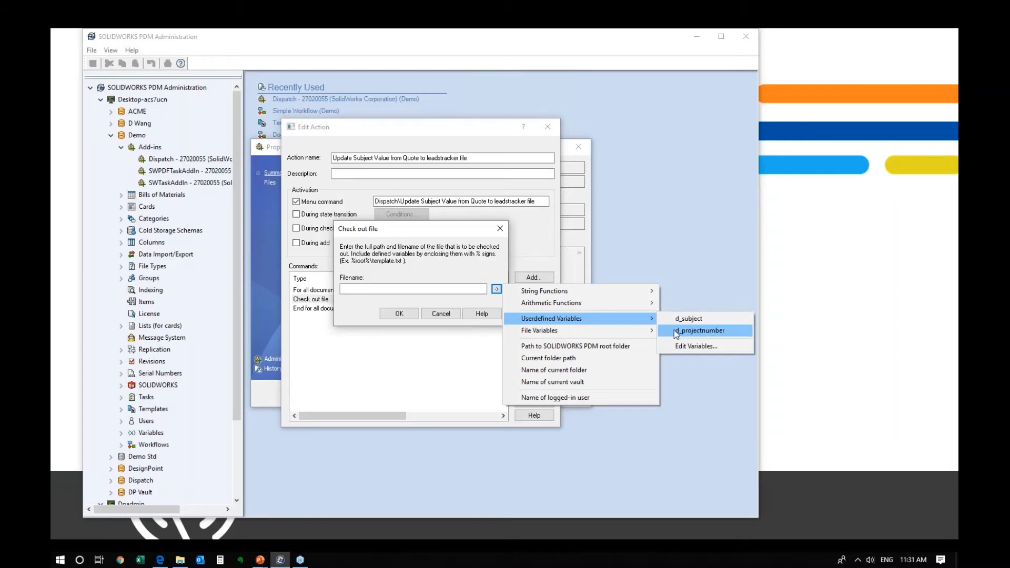
{"action": "left_click", "coordinate": [710, 354]}
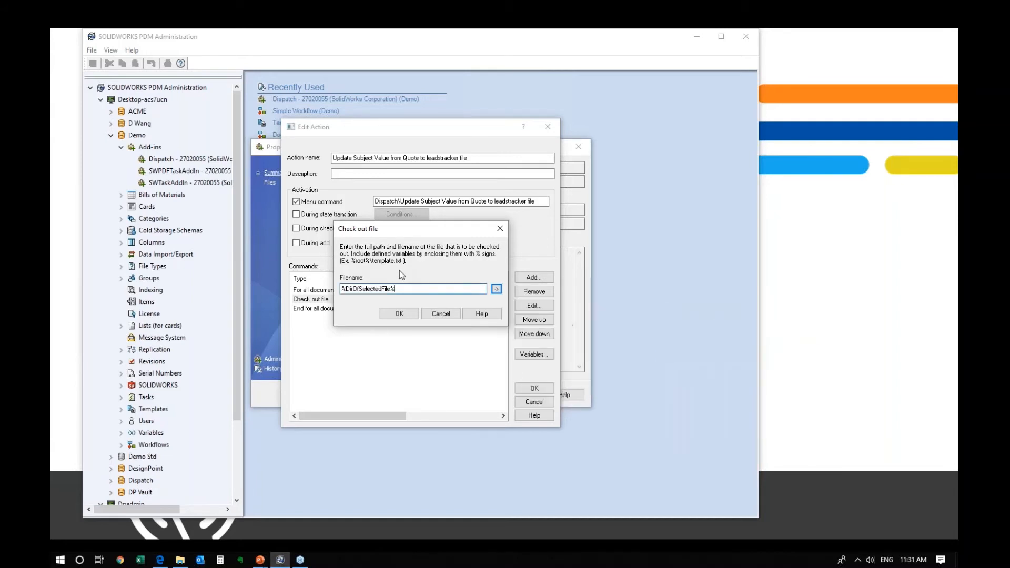
- Append %d_projectnumber% and '_leadstracker.xlsx' to the path, then bring the Quotes vault window forward
{"action": "left_click", "coordinate": [496, 289]}
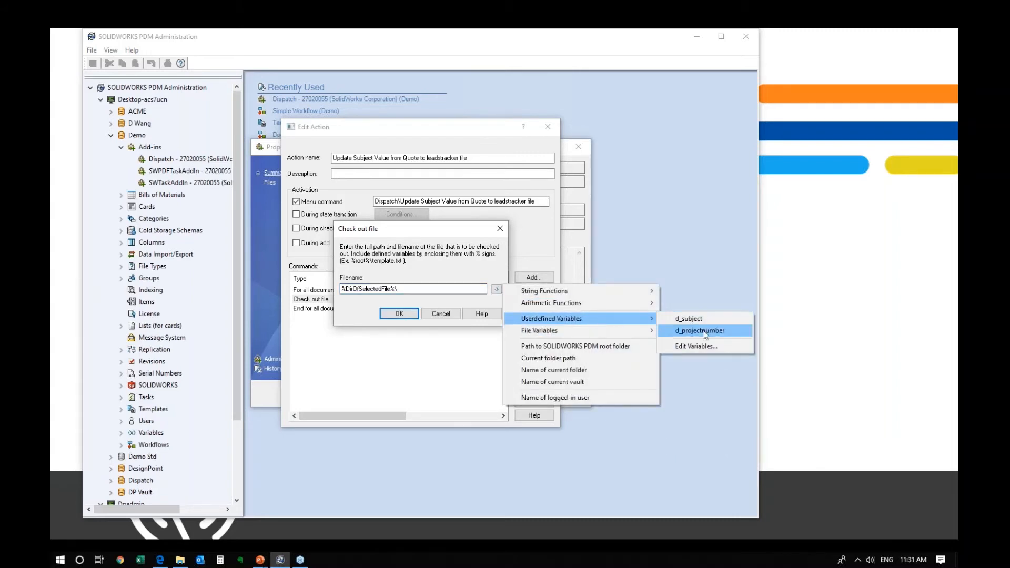
{"action": "left_click", "coordinate": [703, 331]}
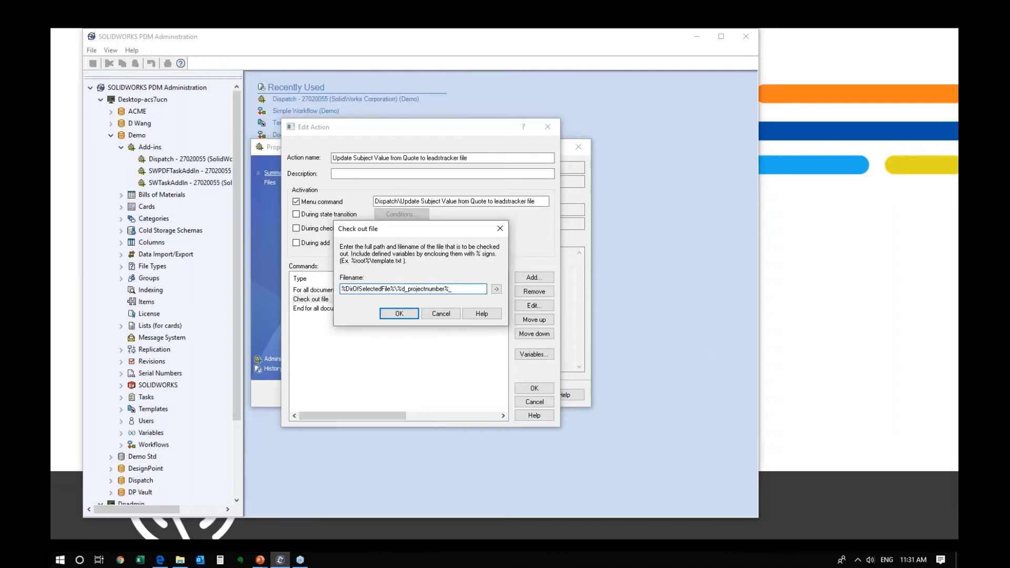
{"action": "type", "text": "_leadstracker.xlsx"}
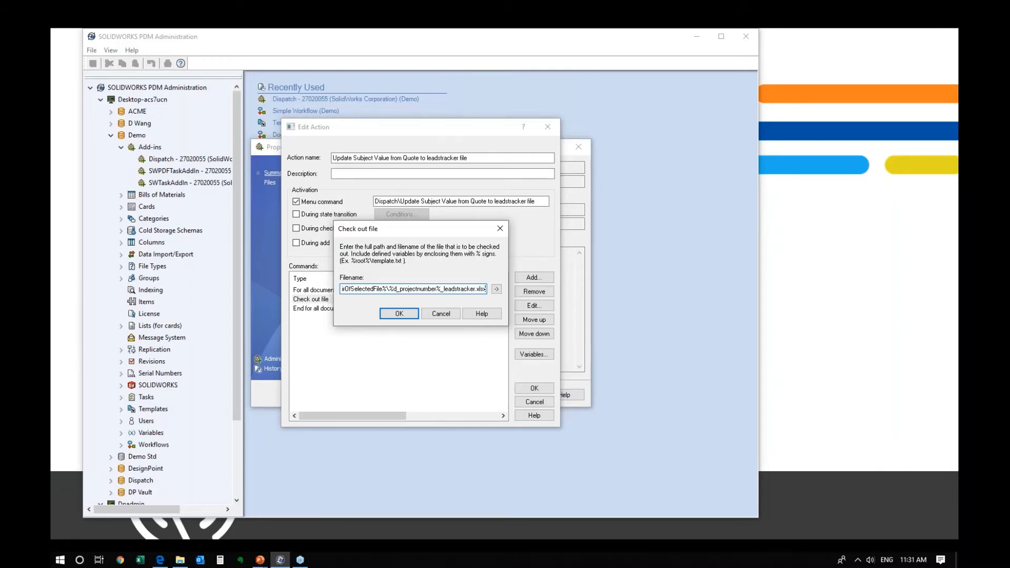
{"action": "left_click", "coordinate": [180, 560]}
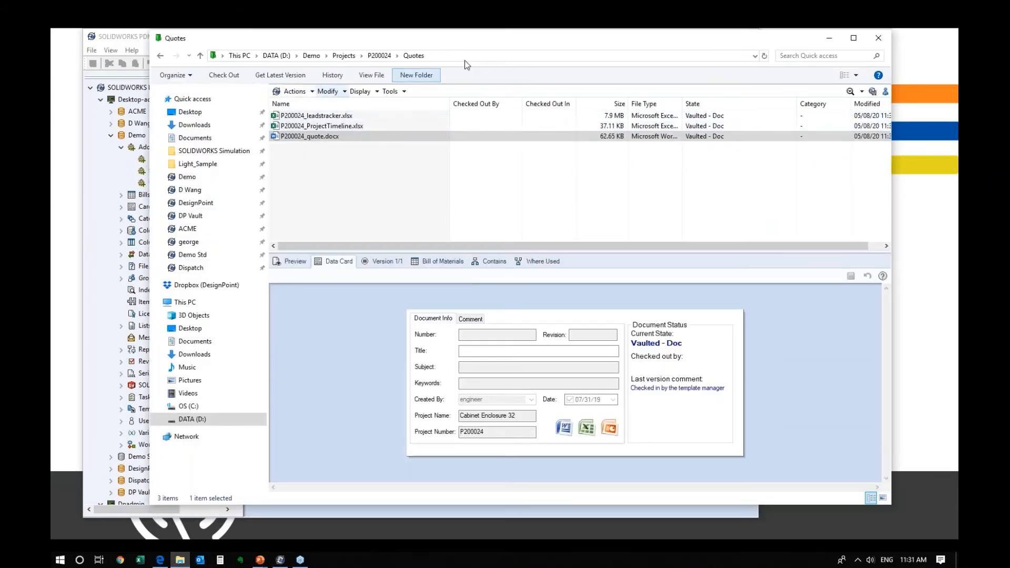
- Check the Quotes folder's full path, then confirm the Check out file path %DirOfSelectedFile%\%d_projectnumber%_leadstracker.xlsx
{"action": "left_click", "coordinate": [301, 56]}
{"action": "left_click_drag", "start_coordinate": [376, 42], "coordinate": [456, 332]}
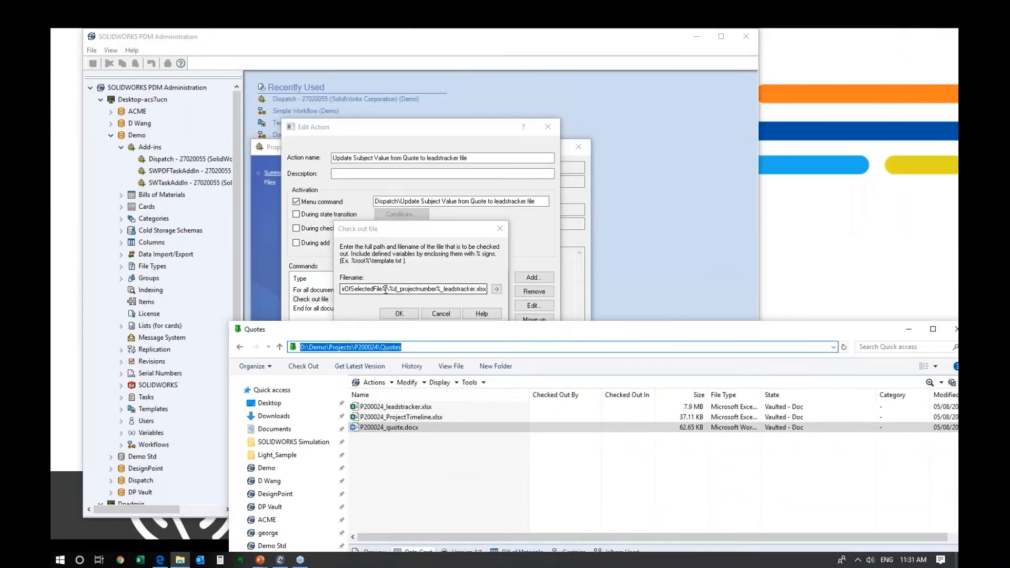
{"action": "left_click", "coordinate": [405, 433]}
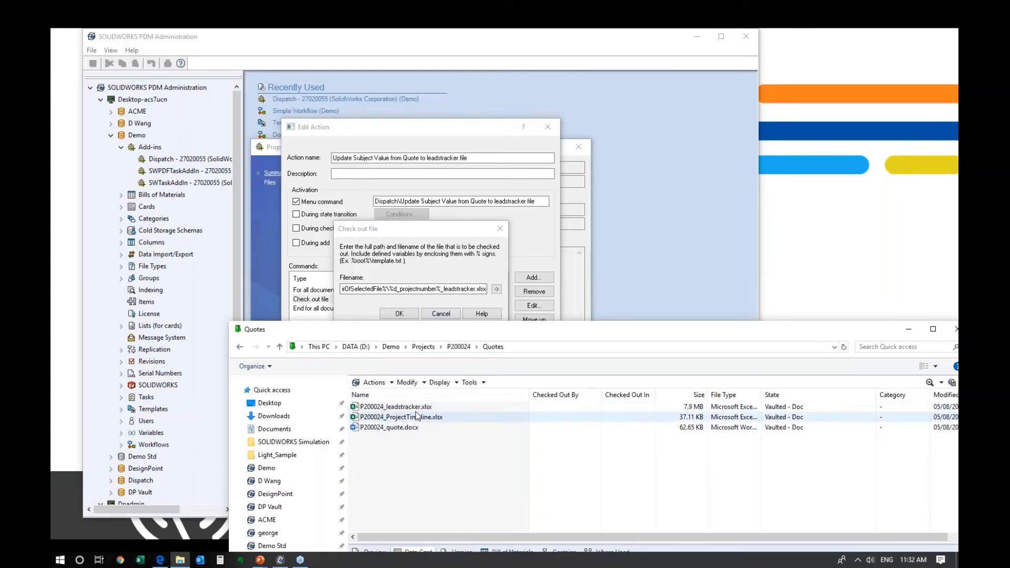
{"action": "left_click", "coordinate": [416, 232]}
{"action": "left_click", "coordinate": [402, 314]}
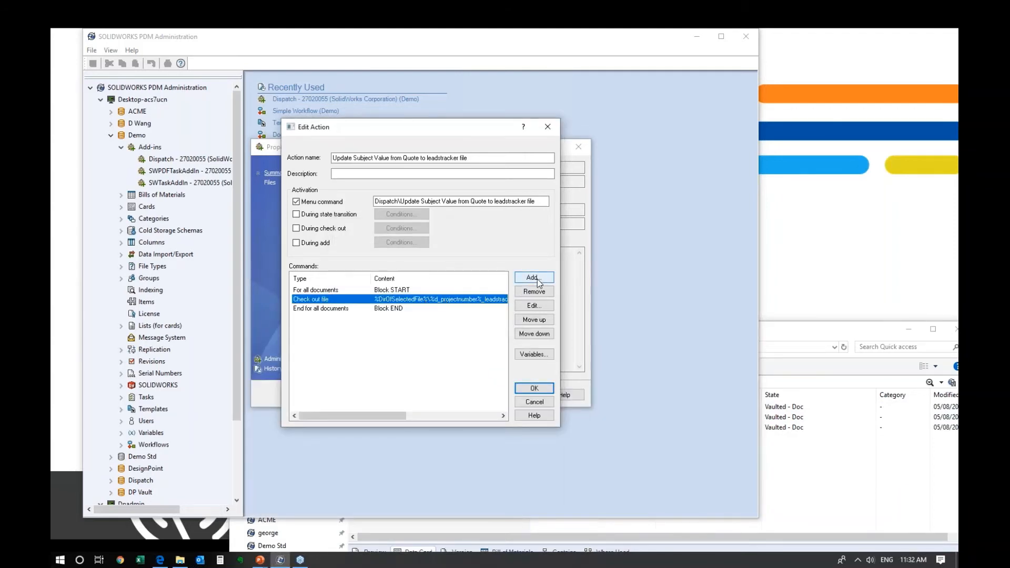
- Try adding a Set card variables command, cancel it, and recheck the Check out file settings
{"action": "left_click", "coordinate": [532, 278]}
{"action": "left_click", "coordinate": [410, 280]}
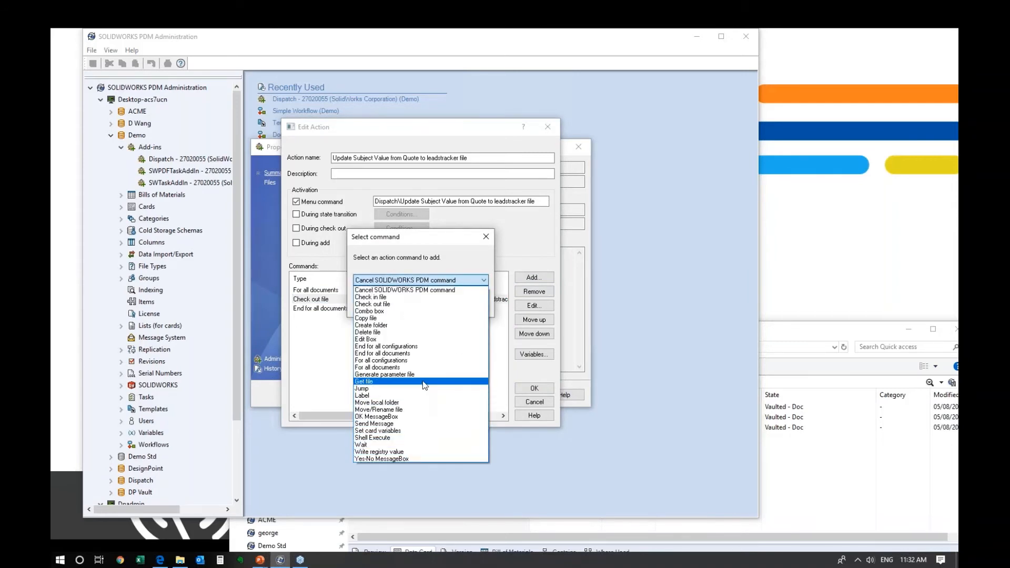
{"action": "left_click", "coordinate": [408, 431]}
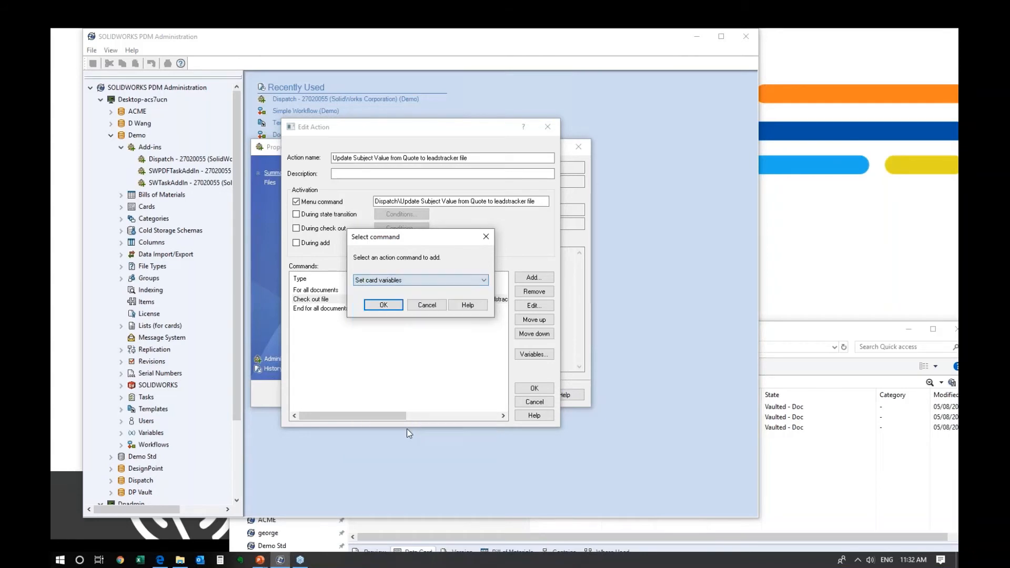
{"action": "left_click", "coordinate": [392, 306]}
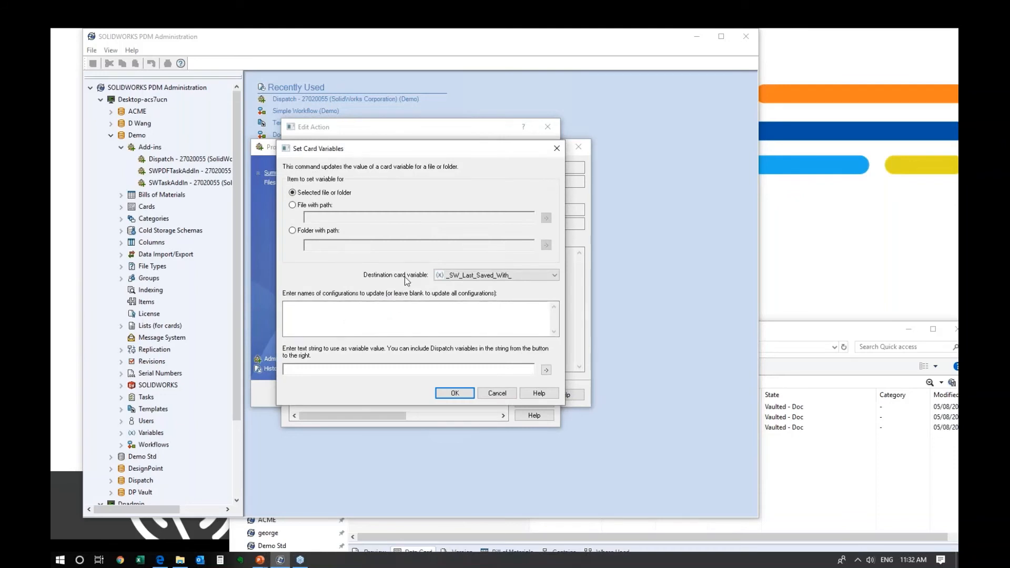
{"action": "left_click", "coordinate": [496, 393]}
{"action": "double_click", "coordinate": [452, 299]}
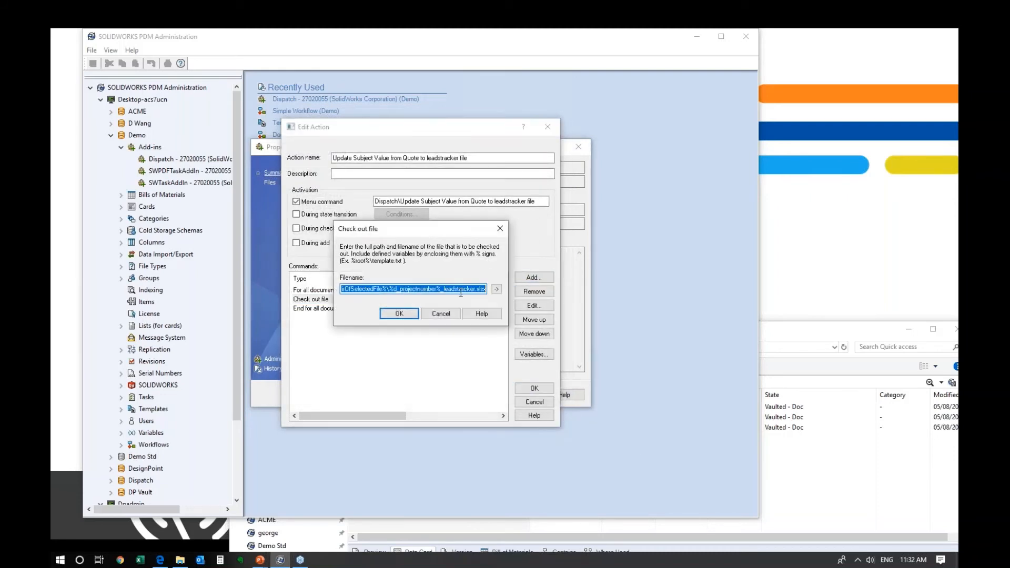
{"action": "left_click", "coordinate": [444, 314]}
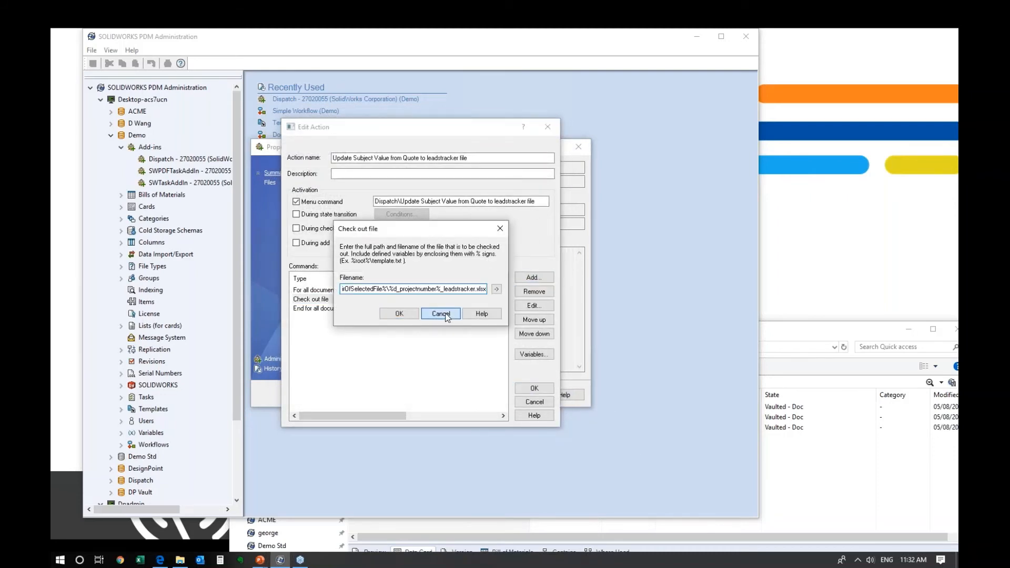
- Add a Set card variables command to the action
{"action": "left_click", "coordinate": [533, 277]}
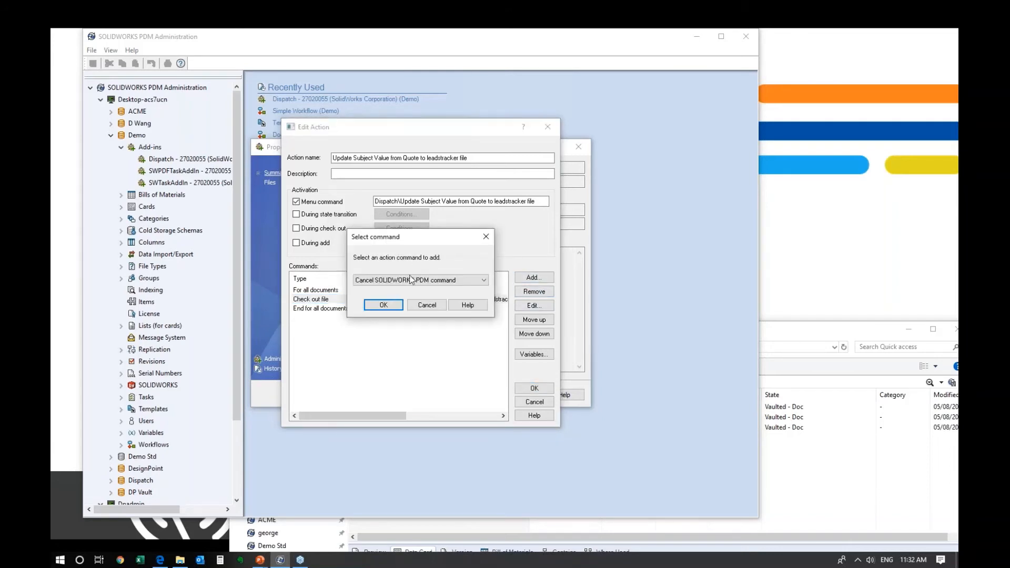
{"action": "left_click", "coordinate": [468, 279]}
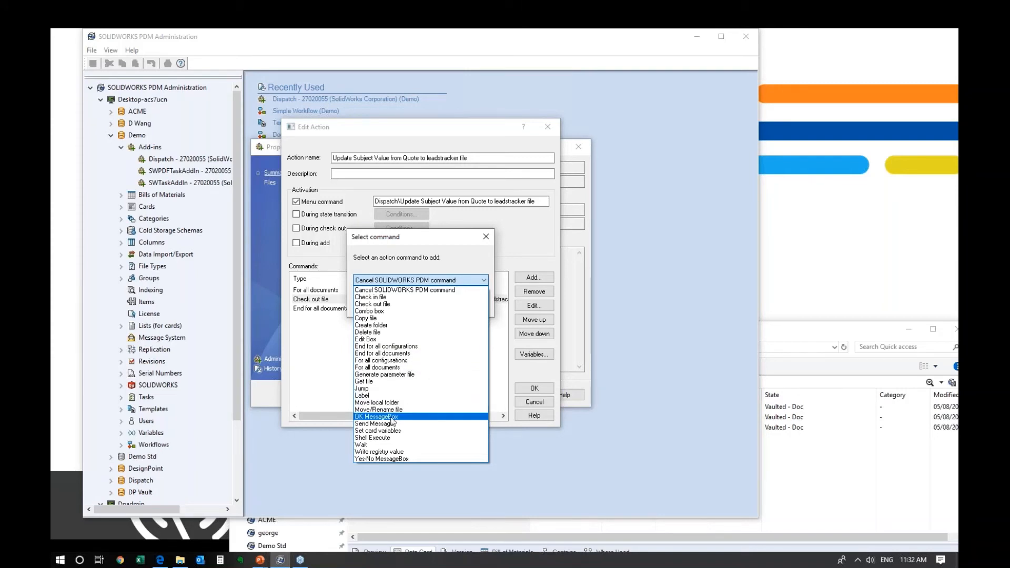
{"action": "left_click", "coordinate": [392, 430]}
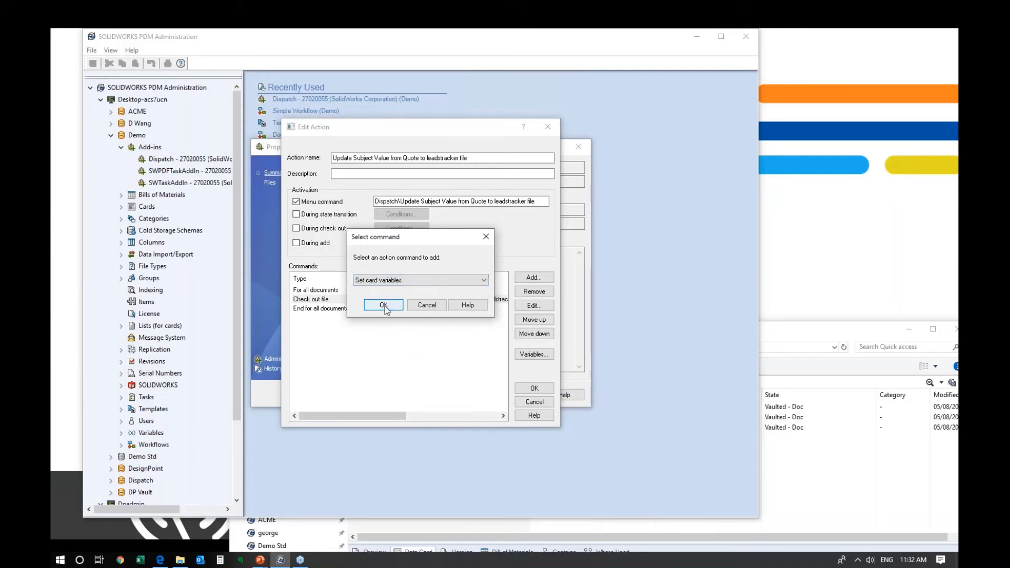
{"action": "left_click", "coordinate": [383, 306]}
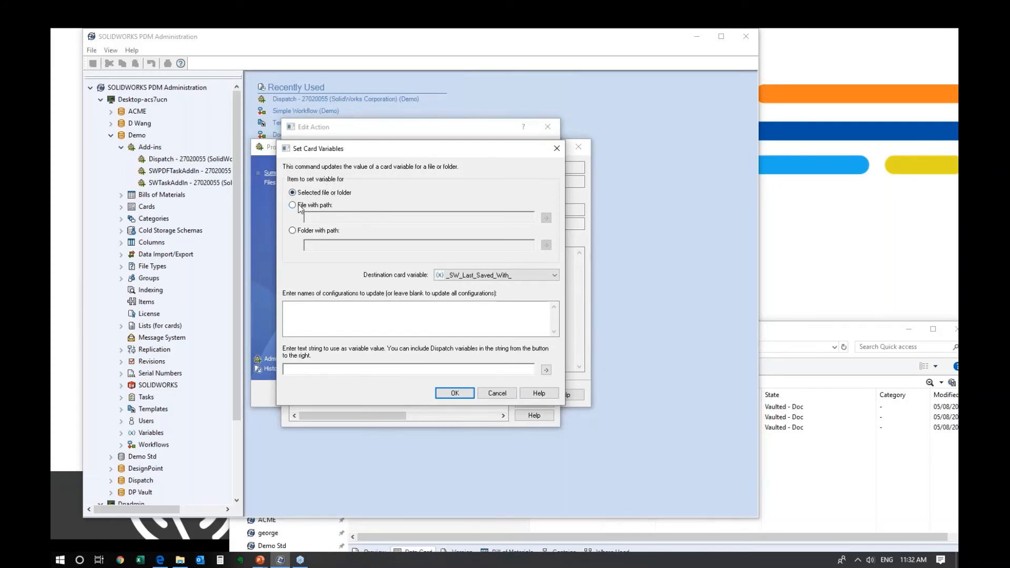
- Target the pasted leadstracker.xlsx file path and choose Subject as the destination card variable
{"action": "left_click", "coordinate": [298, 205]}
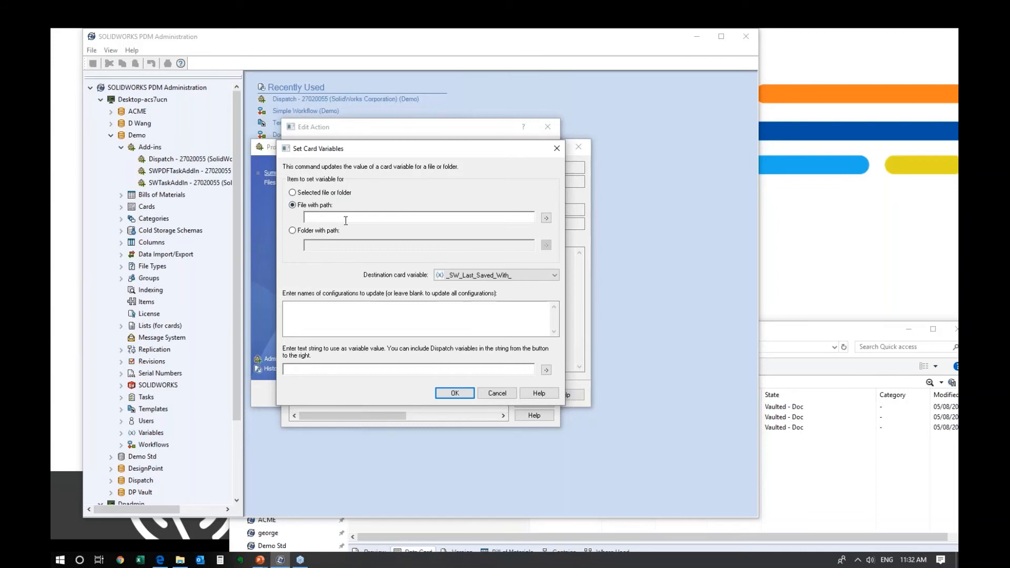
{"action": "left_click", "coordinate": [345, 218]}
{"action": "type", "text": "DirOfSelectedFile\\d_projectnumber_leadstracker.xlsx"}
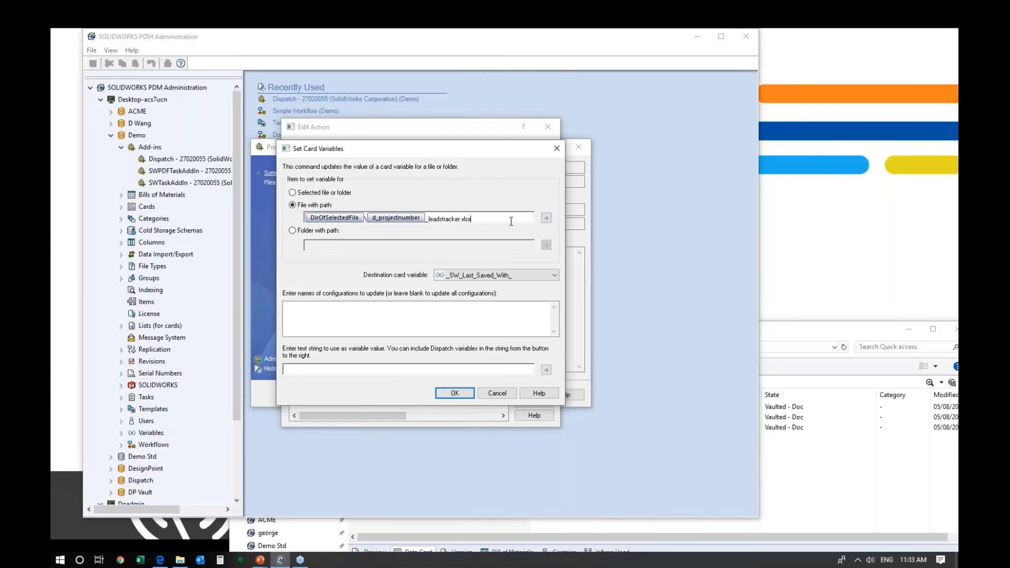
{"action": "left_click", "coordinate": [538, 280]}
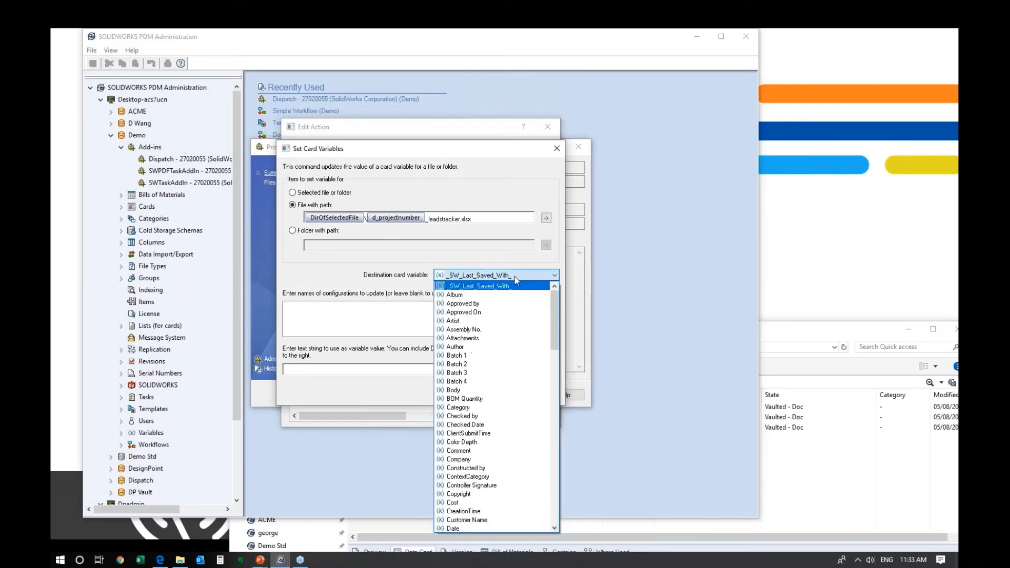
{"action": "scroll", "coordinate": [534, 350], "scroll_direction": "down", "scroll_amount": 10}
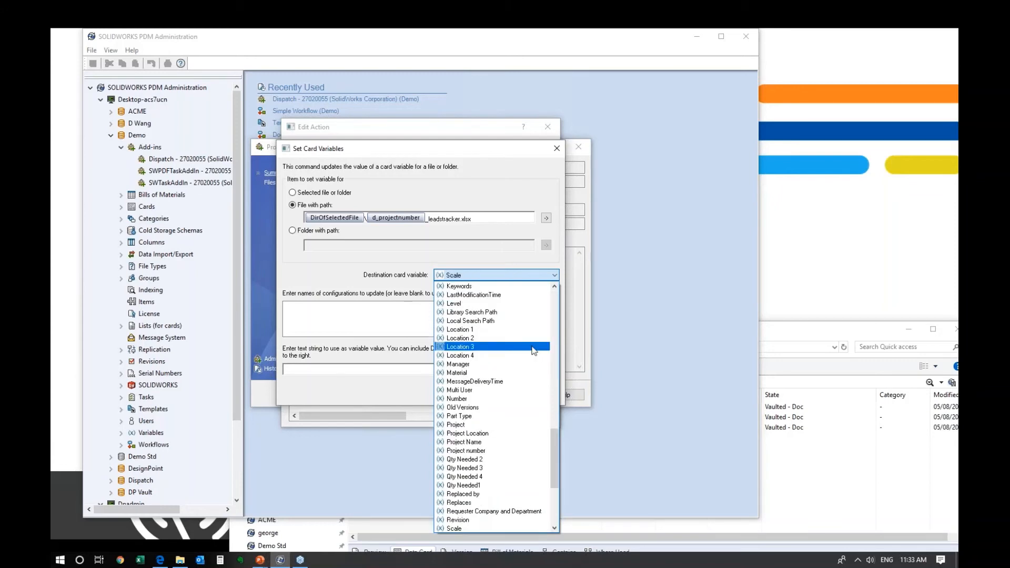
{"action": "scroll", "coordinate": [534, 350], "scroll_direction": "down", "scroll_amount": 3}
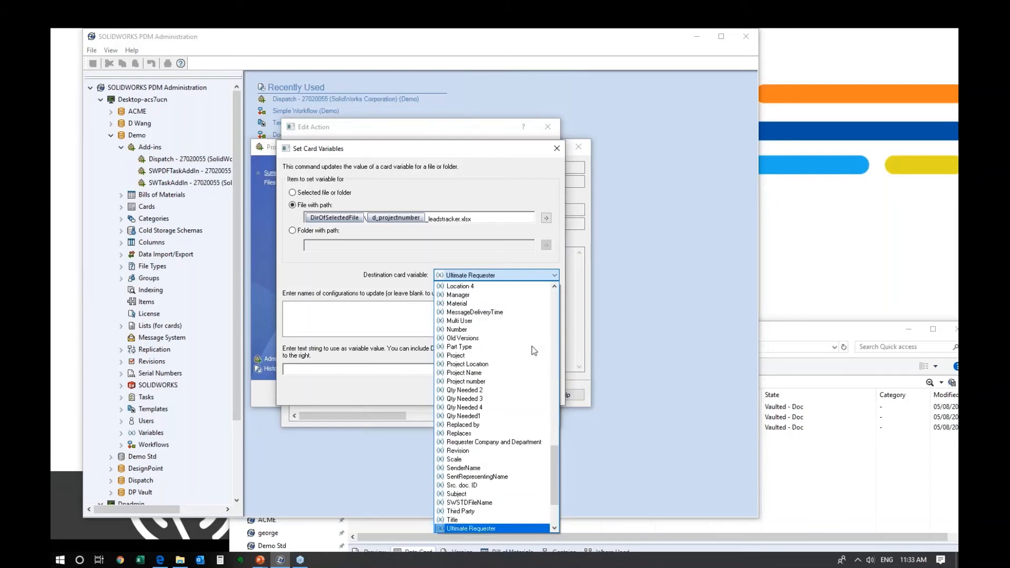
{"action": "left_click", "coordinate": [473, 493]}
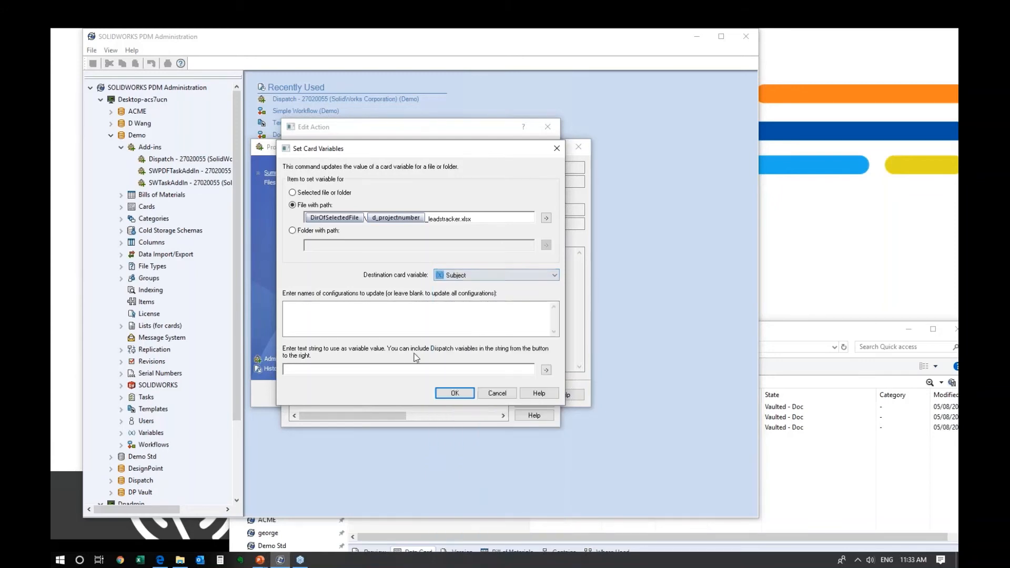
- Set the written value to the d_subject variable and confirm the card variable settings
{"action": "left_click", "coordinate": [456, 368]}
{"action": "left_click", "coordinate": [547, 369]}
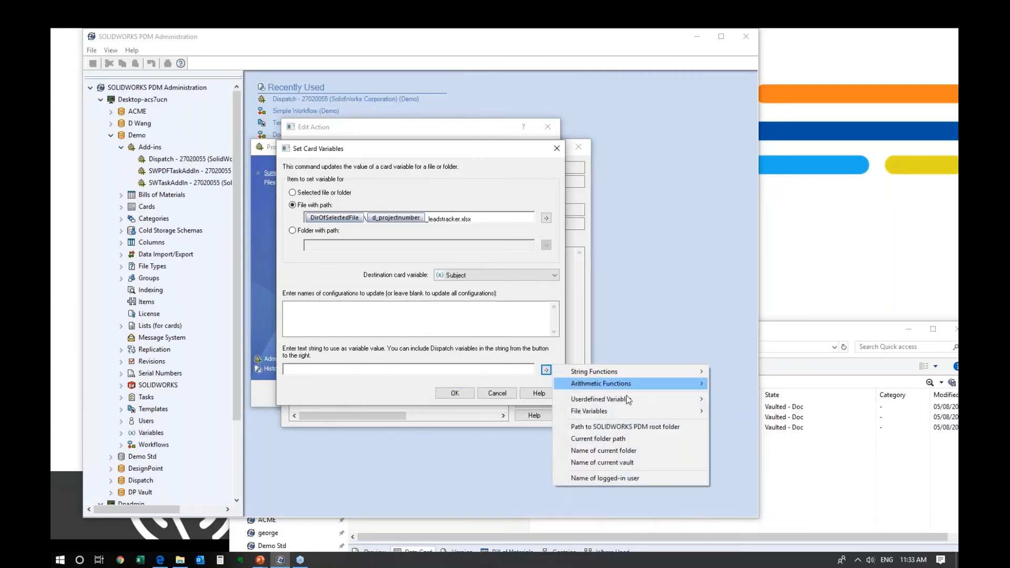
{"action": "mouse_move", "coordinate": [642, 399]}
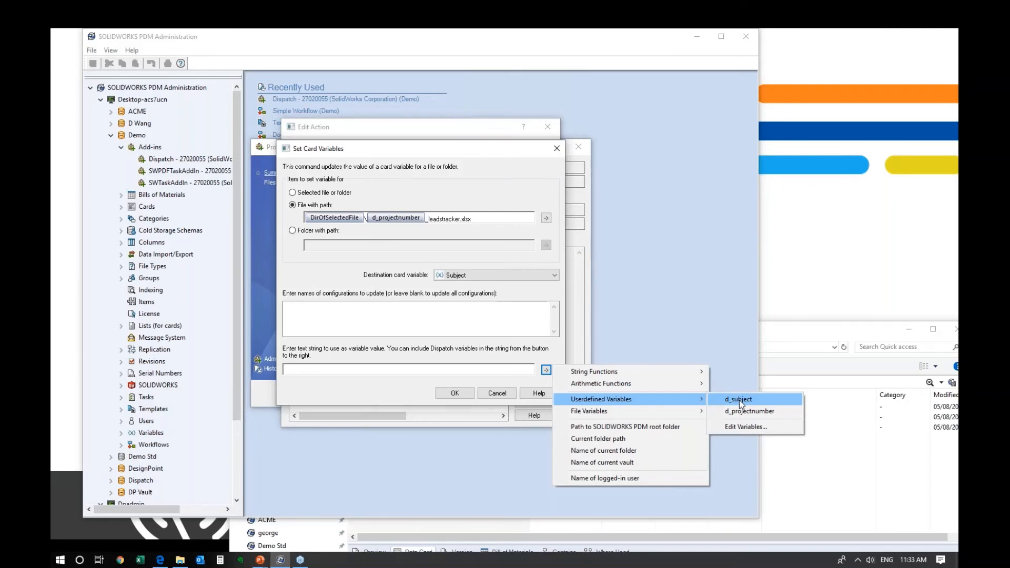
{"action": "left_click", "coordinate": [740, 400]}
{"action": "left_click", "coordinate": [463, 395]}
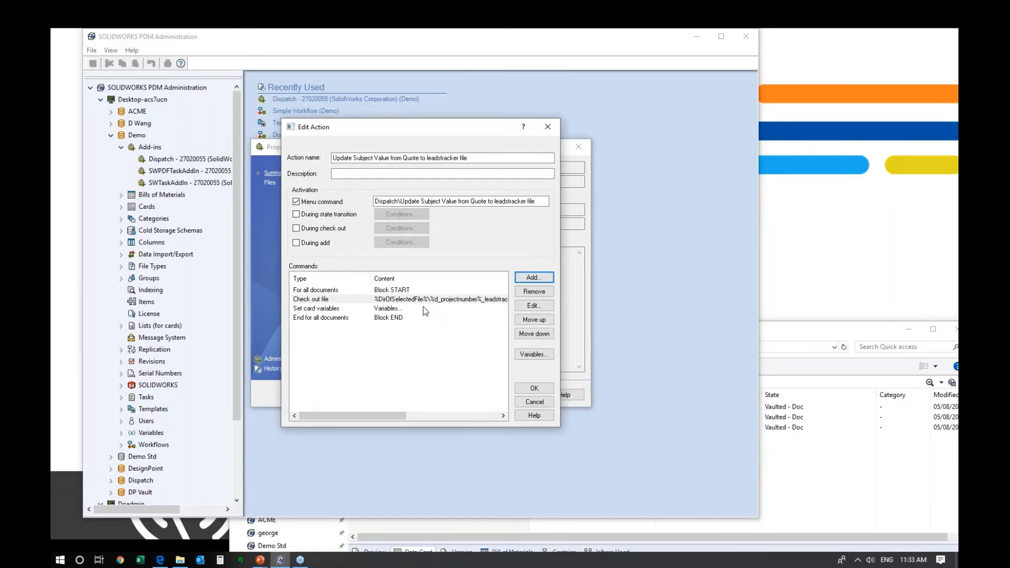
- Add a Check in file command after the Set card variables step
{"action": "left_click", "coordinate": [337, 308]}
{"action": "left_click", "coordinate": [335, 299]}
{"action": "left_click", "coordinate": [342, 309]}
{"action": "left_click", "coordinate": [532, 277]}
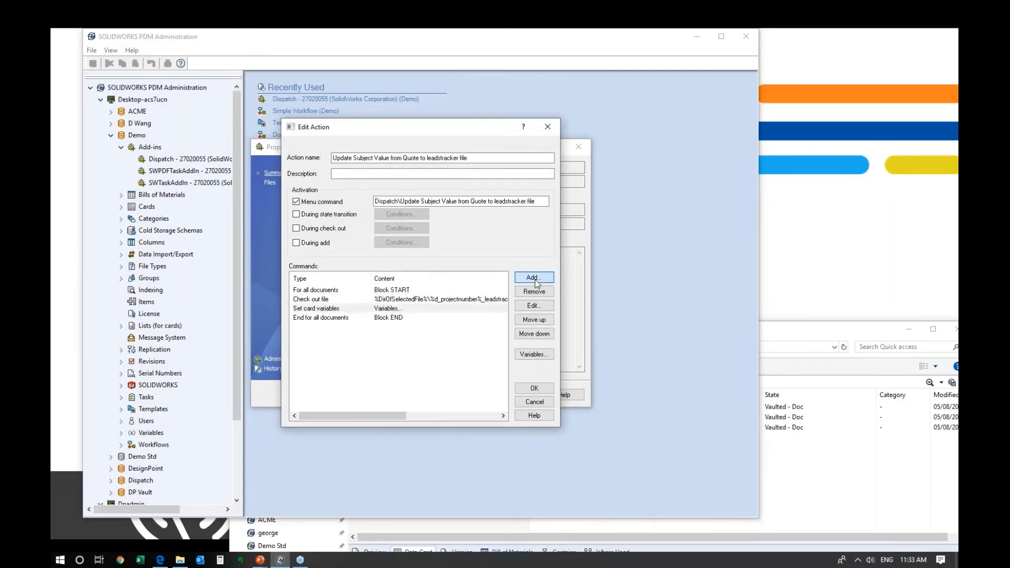
{"action": "left_click", "coordinate": [418, 280]}
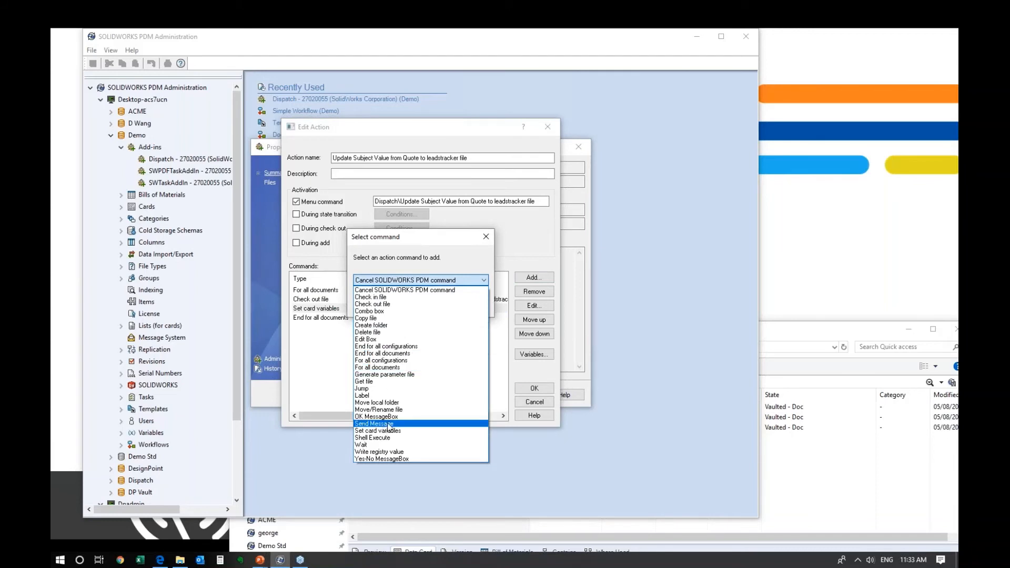
{"action": "left_click", "coordinate": [375, 297]}
{"action": "left_click", "coordinate": [380, 307]}
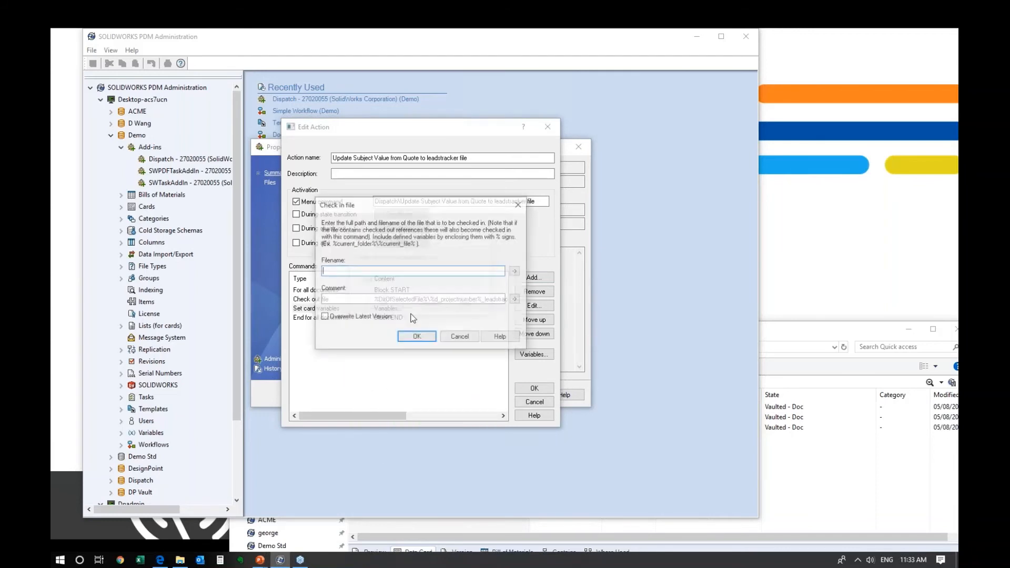
- Give it the leadstracker path and an 'Updated based o…' comment, then select For all documents
{"action": "type", "text": "%DirOfSelectedFile%\\%d_projectnumber%_leadstracker.xlsx"}
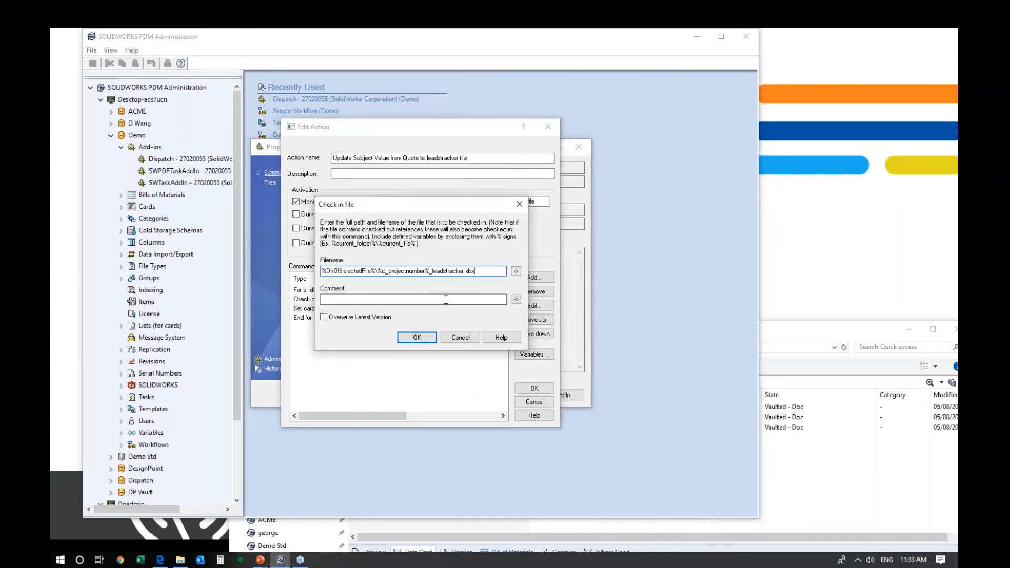
{"action": "left_click", "coordinate": [449, 300]}
{"action": "type", "text": "Upda"}
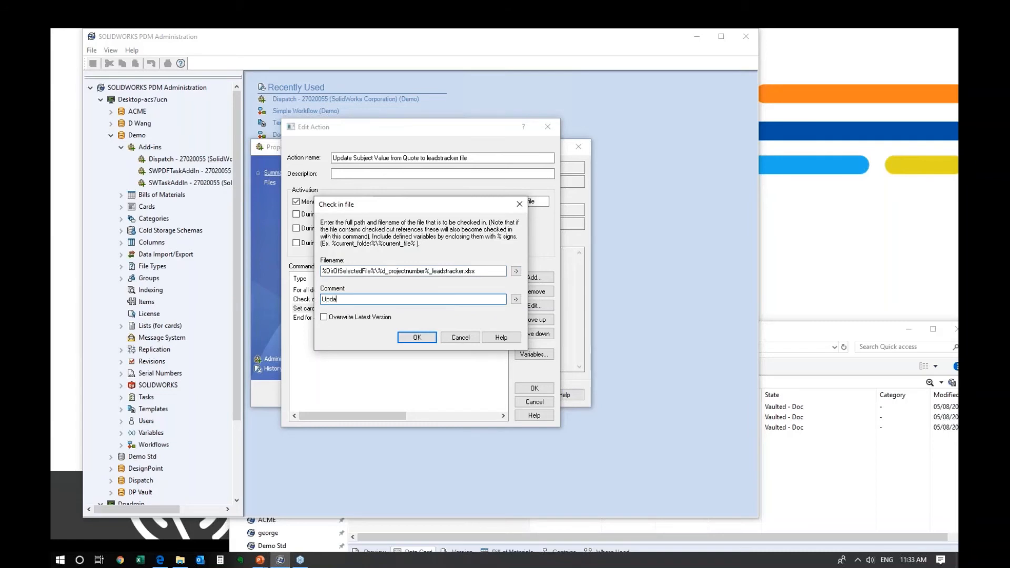
{"action": "type", "text": "ted based on Dispatch script"}
{"action": "left_click", "coordinate": [418, 336]}
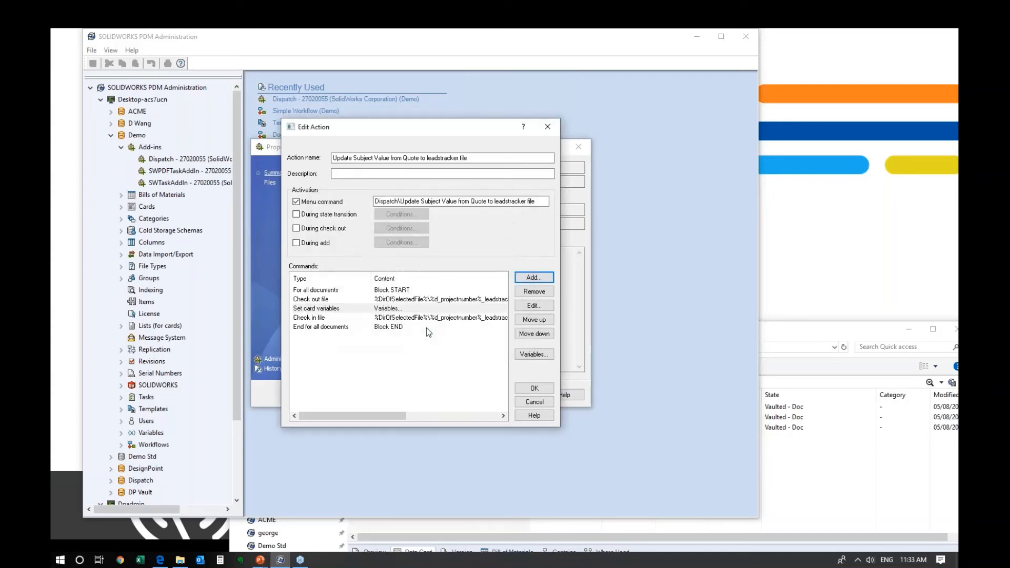
{"action": "left_click", "coordinate": [429, 299]}
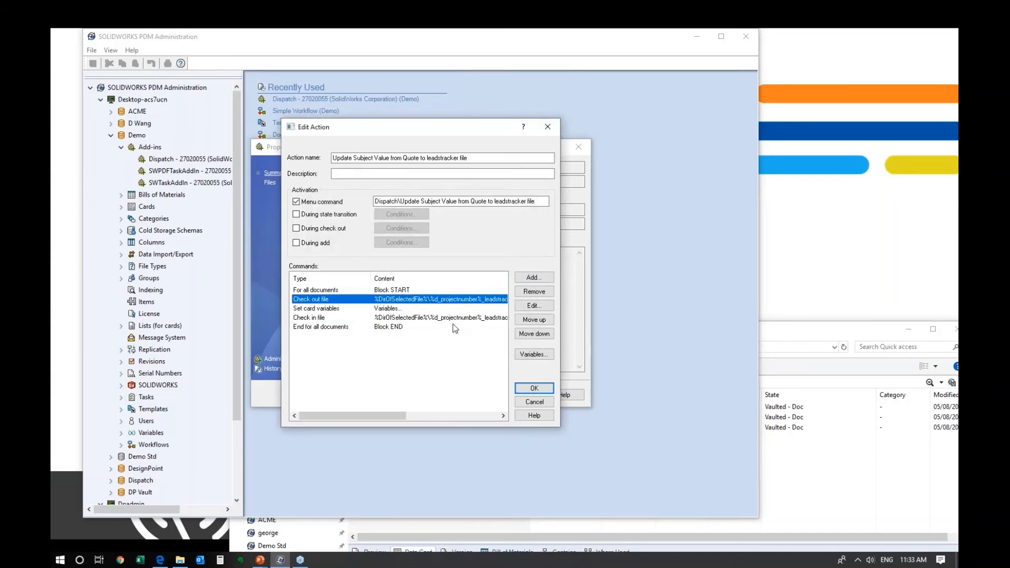
{"action": "left_click", "coordinate": [423, 291]}
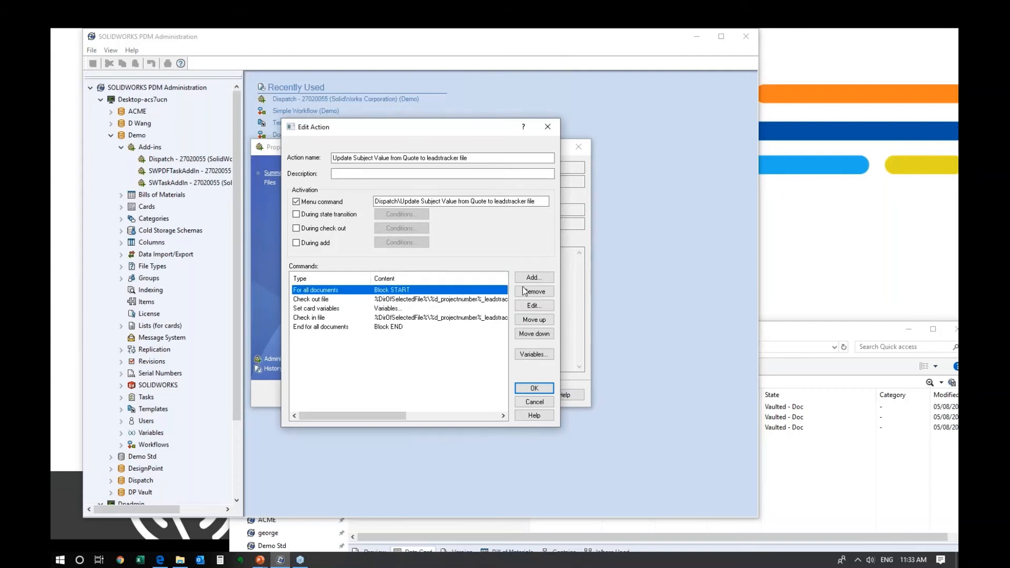
{"action": "left_click", "coordinate": [534, 277]}
- Add an OK MessageBox displaying the pasted leadstracker file path
{"action": "left_click", "coordinate": [452, 280]}
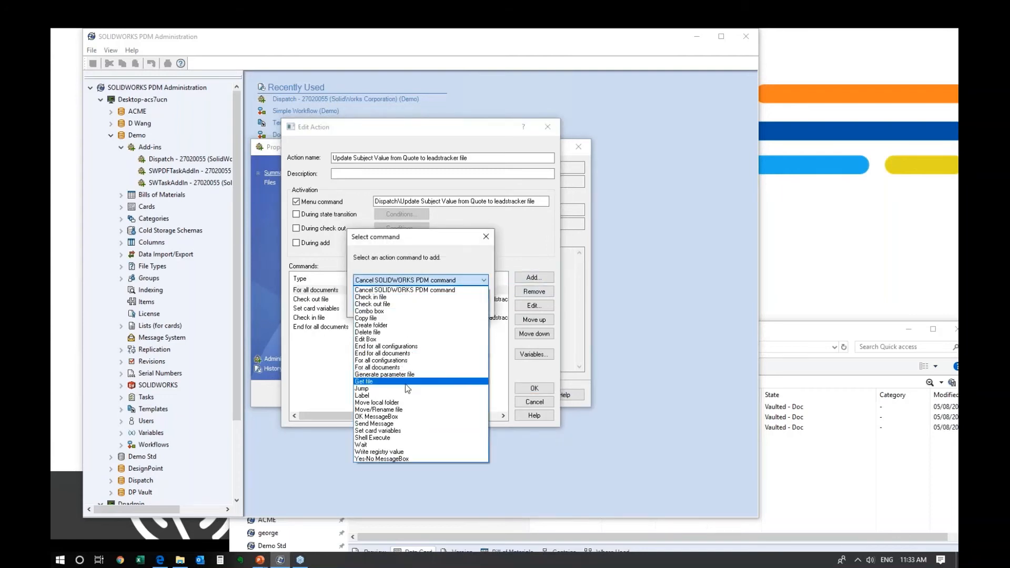
{"action": "left_click", "coordinate": [409, 419]}
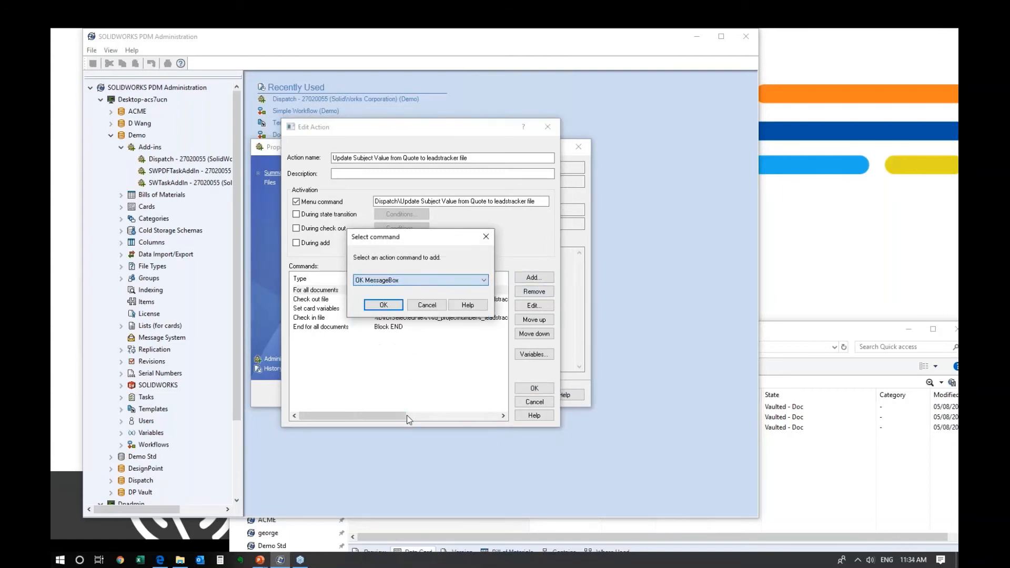
{"action": "left_click", "coordinate": [386, 305]}
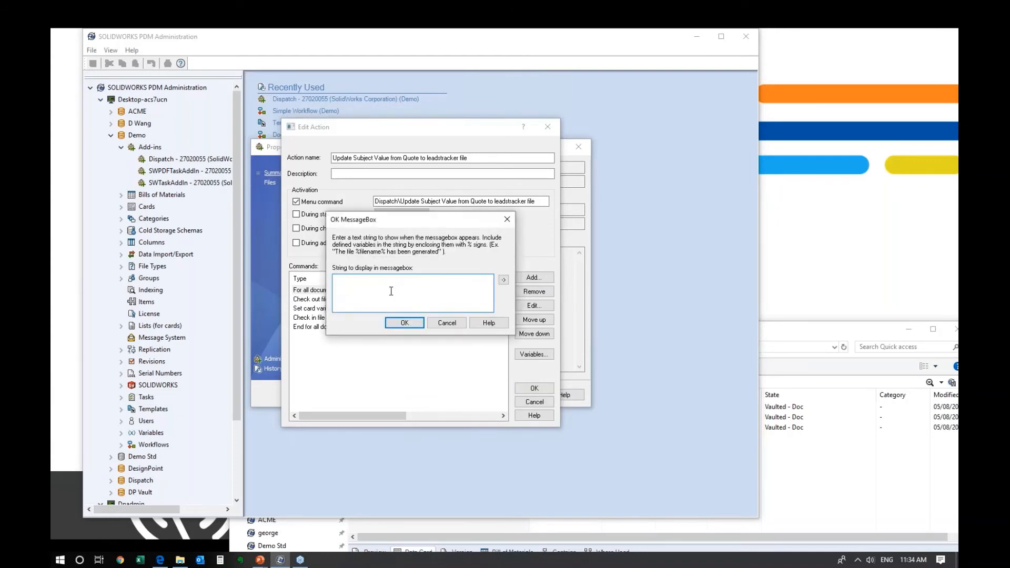
{"action": "type", "text": "%DirOfSelectedFile%\\%d_projectnumber%_leadstracker.xlsx"}
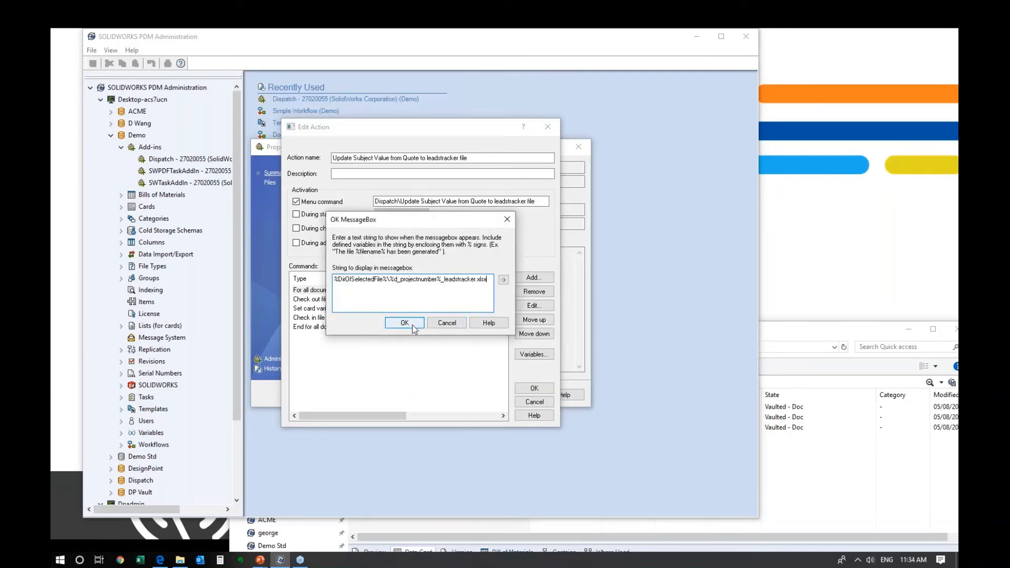
{"action": "left_click", "coordinate": [404, 323]}
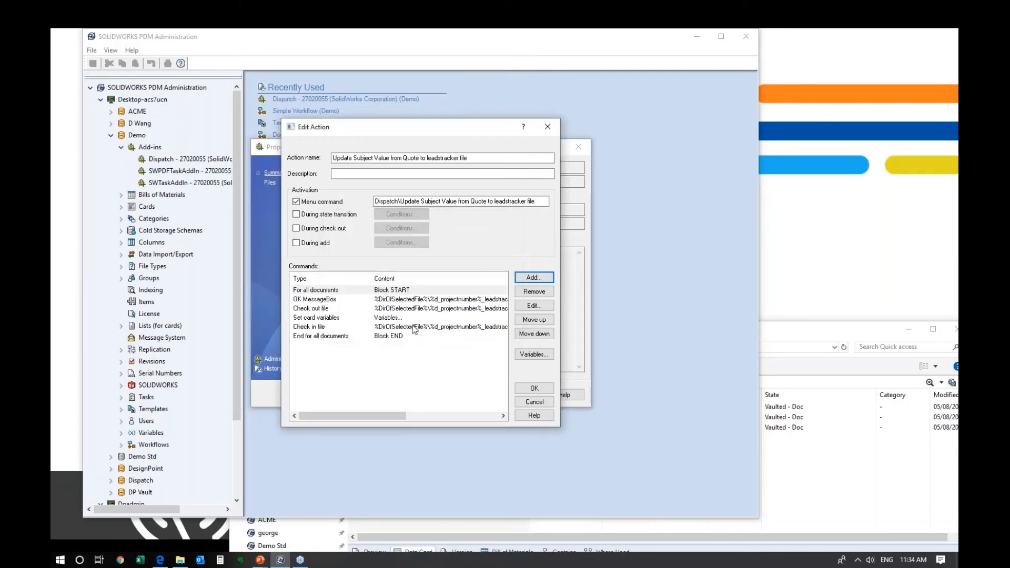
- Review the message and command steps, then close Edit Action, Administrate Actions and Dispatch properties with OK
{"action": "double_click", "coordinate": [432, 301]}
{"action": "left_click", "coordinate": [470, 283]}
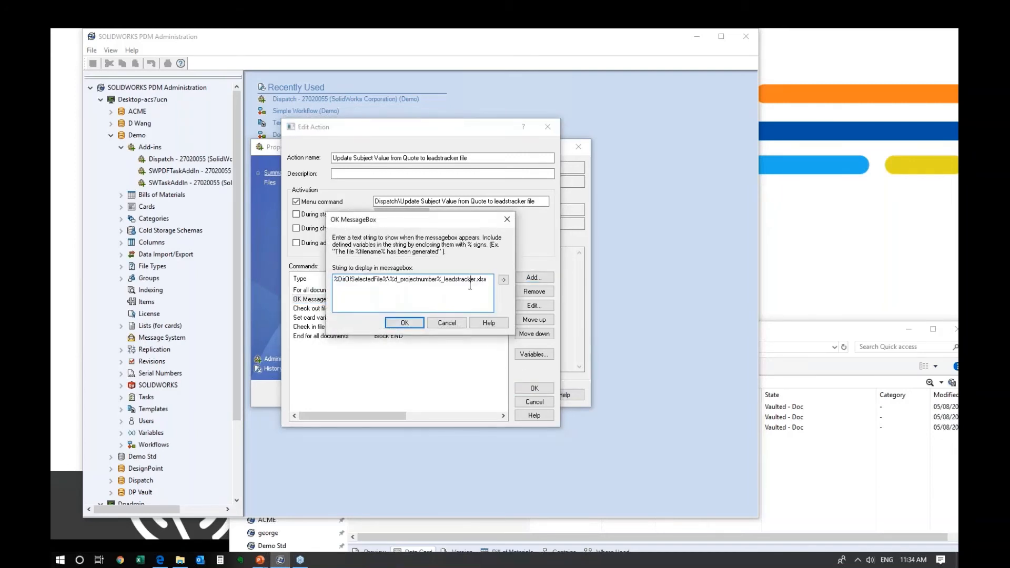
{"action": "left_click_drag", "start_coordinate": [493, 279], "coordinate": [333, 279]}
{"action": "left_click", "coordinate": [404, 323]}
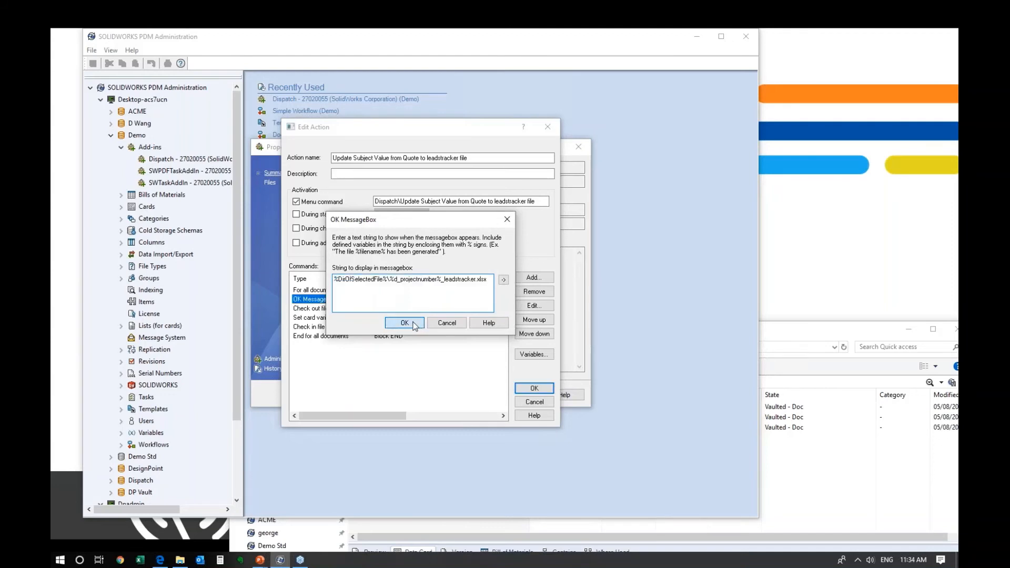
{"action": "left_click", "coordinate": [347, 310]}
{"action": "left_click", "coordinate": [348, 317]}
{"action": "left_click", "coordinate": [347, 327]}
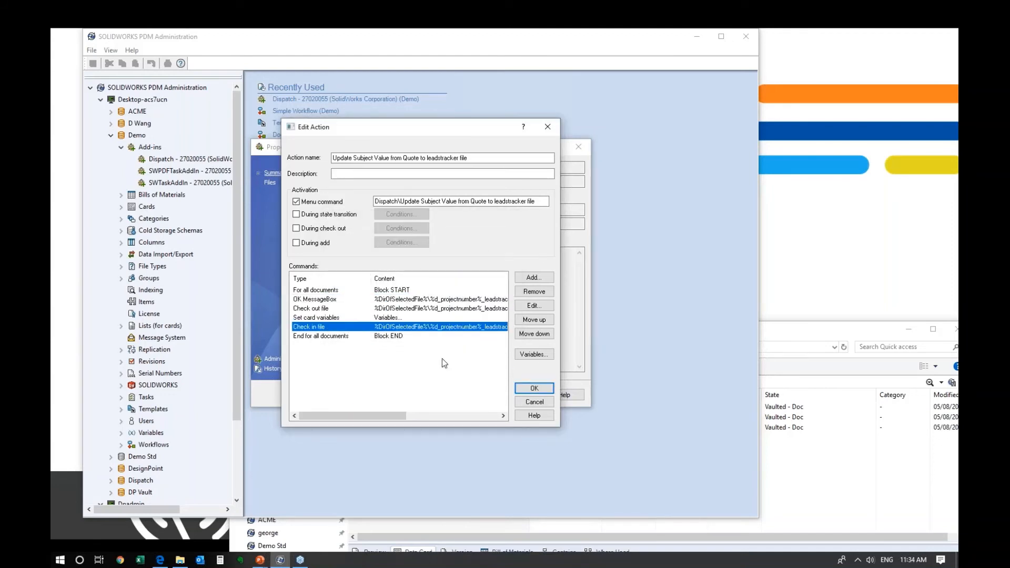
{"action": "left_click", "coordinate": [535, 389]}
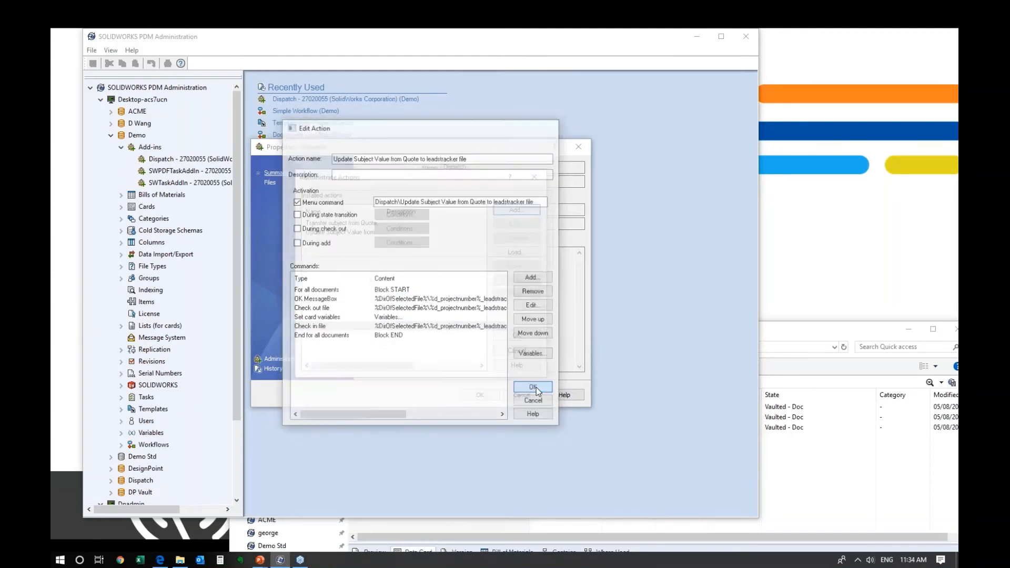
{"action": "left_click", "coordinate": [517, 336]}
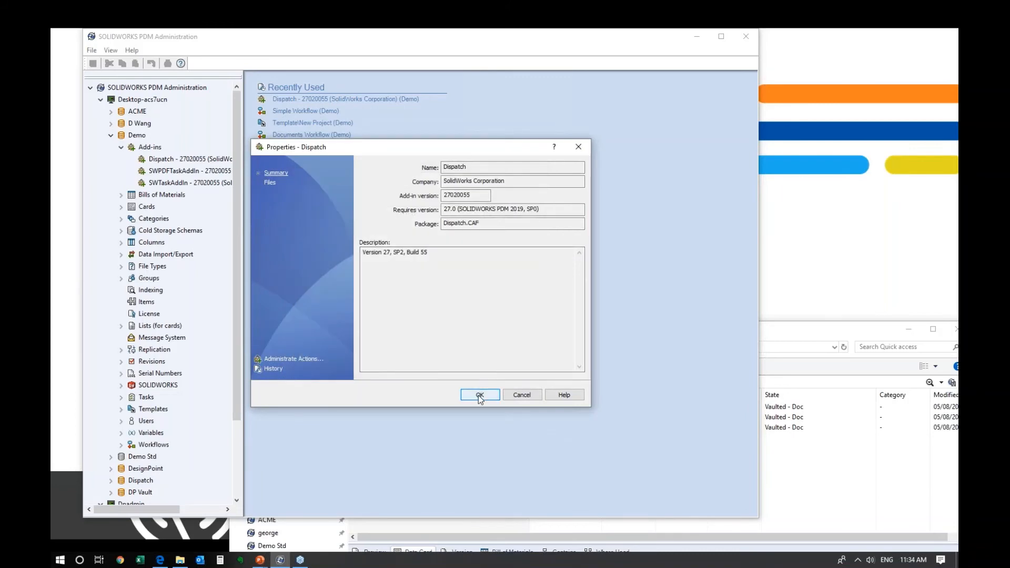
{"action": "left_click", "coordinate": [480, 395]}
- Check out P200024_quote.docx and enter 'test' as its Subject
{"action": "left_click", "coordinate": [816, 374]}
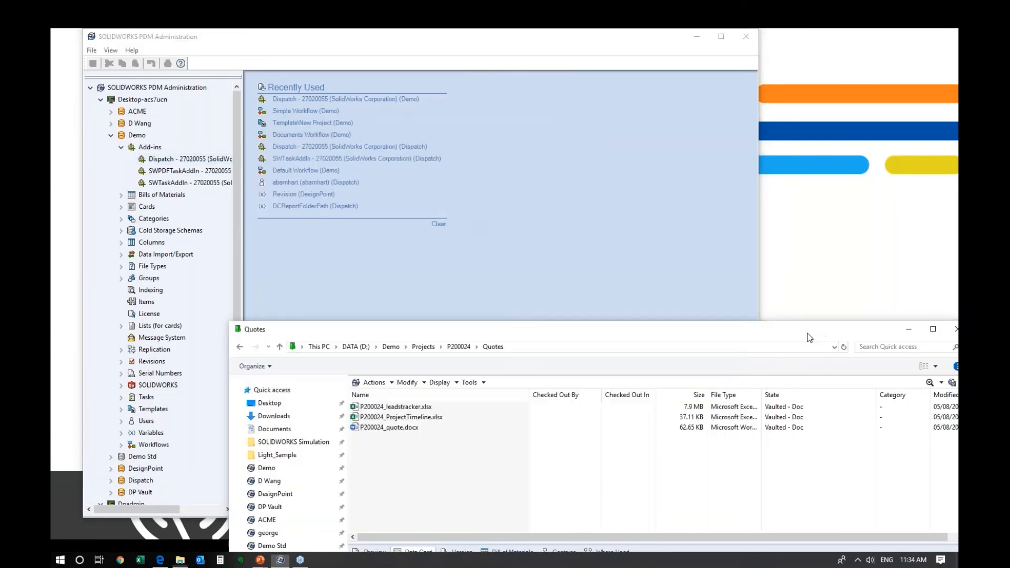
{"action": "left_click_drag", "start_coordinate": [440, 332], "coordinate": [327, 95]}
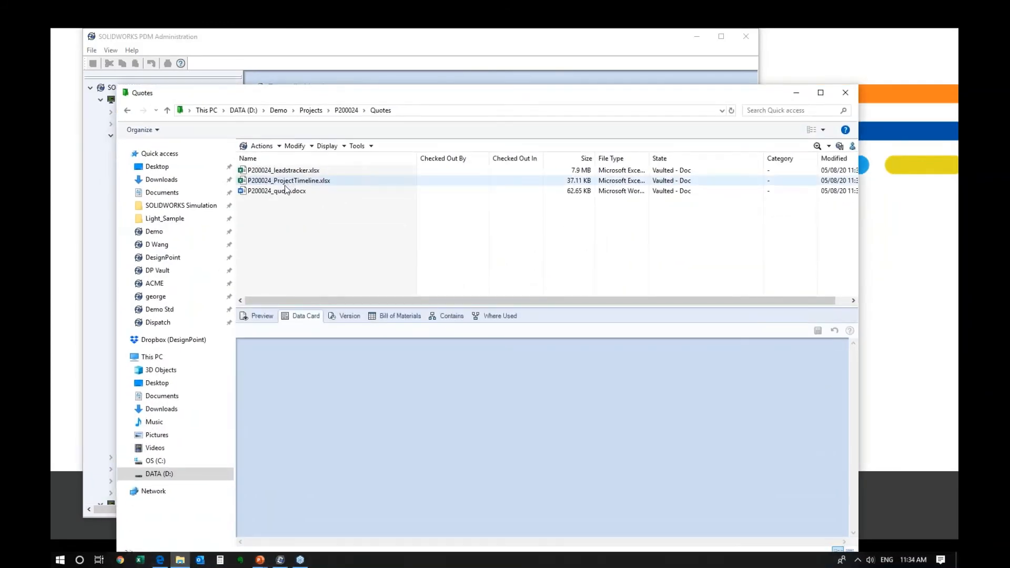
{"action": "left_click", "coordinate": [280, 190]}
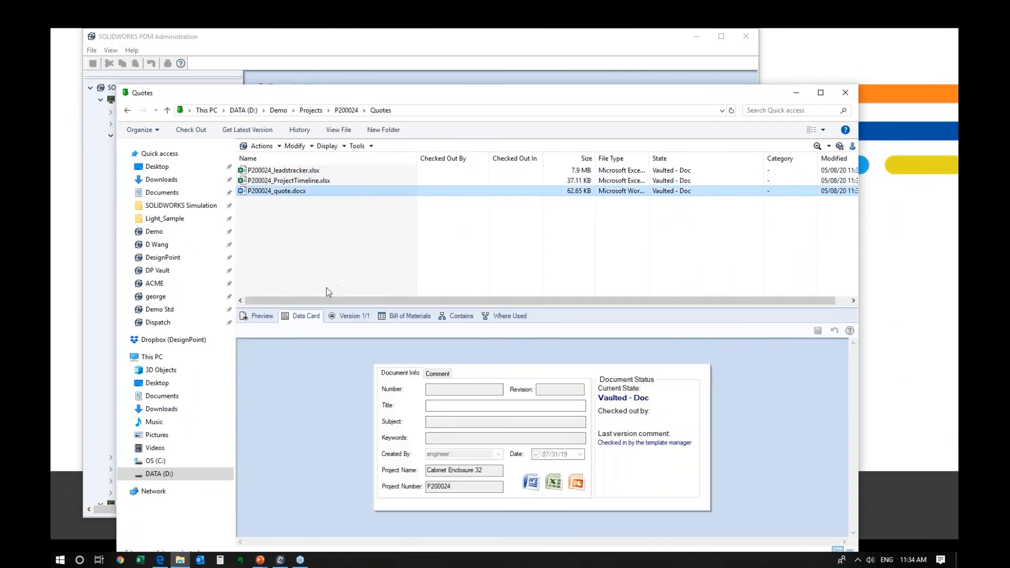
{"action": "right_click", "coordinate": [278, 193]}
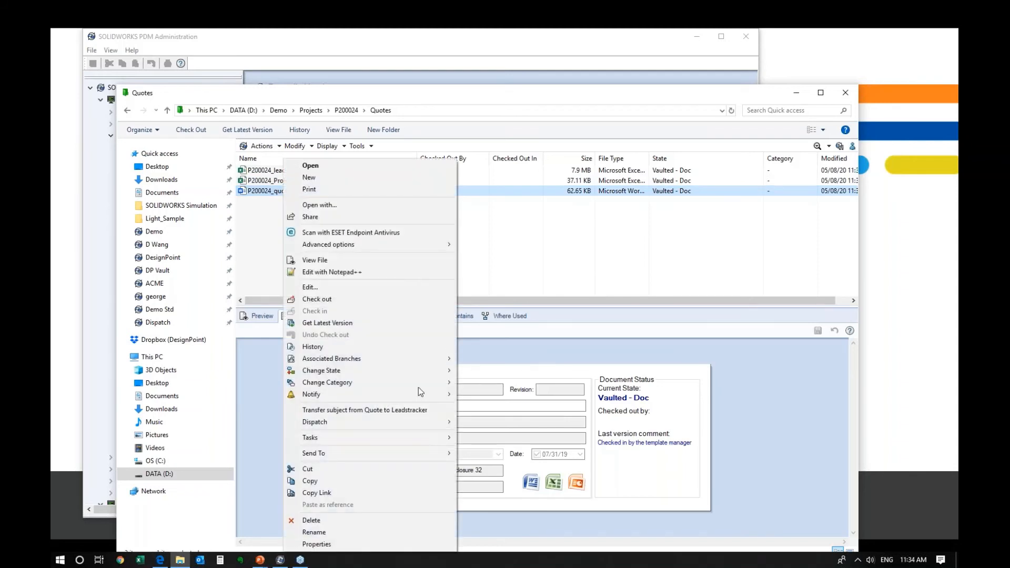
{"action": "left_click", "coordinate": [317, 299]}
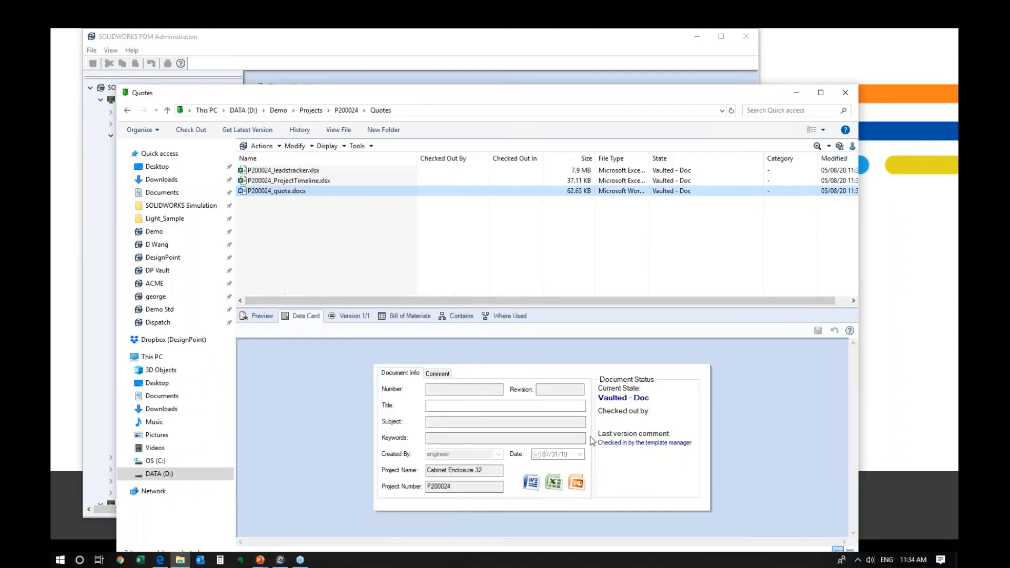
{"action": "type", "text": "test"}
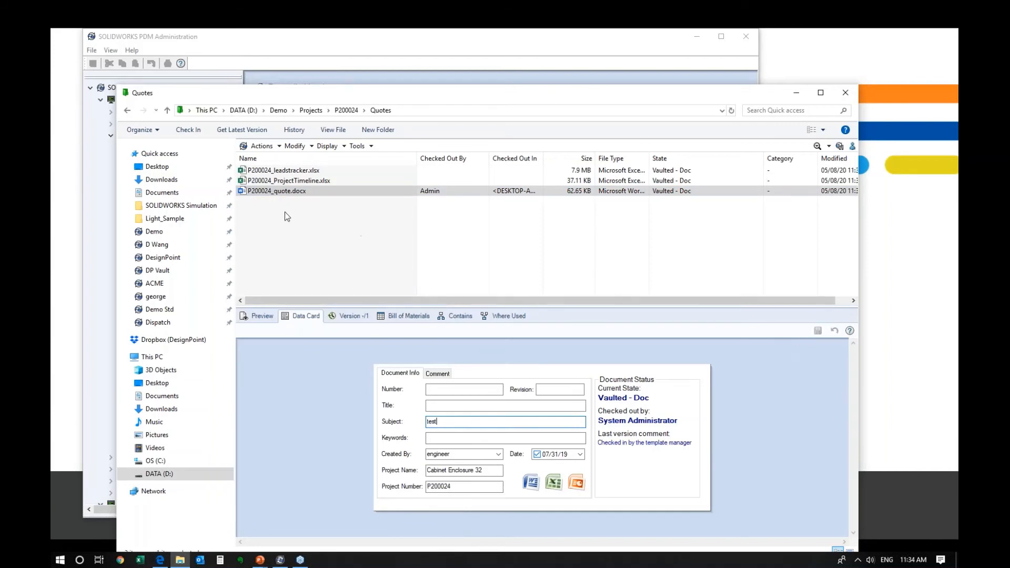
- Run Dispatch > Update Subject Value from Quote to leadstracker file on the quote
{"action": "right_click", "coordinate": [277, 191]}
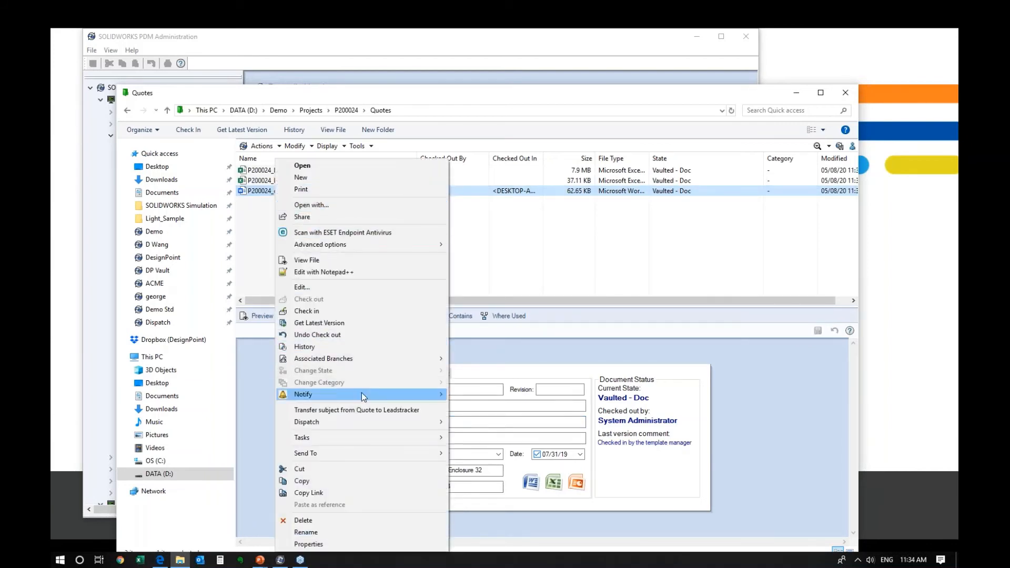
{"action": "mouse_move", "coordinate": [341, 423]}
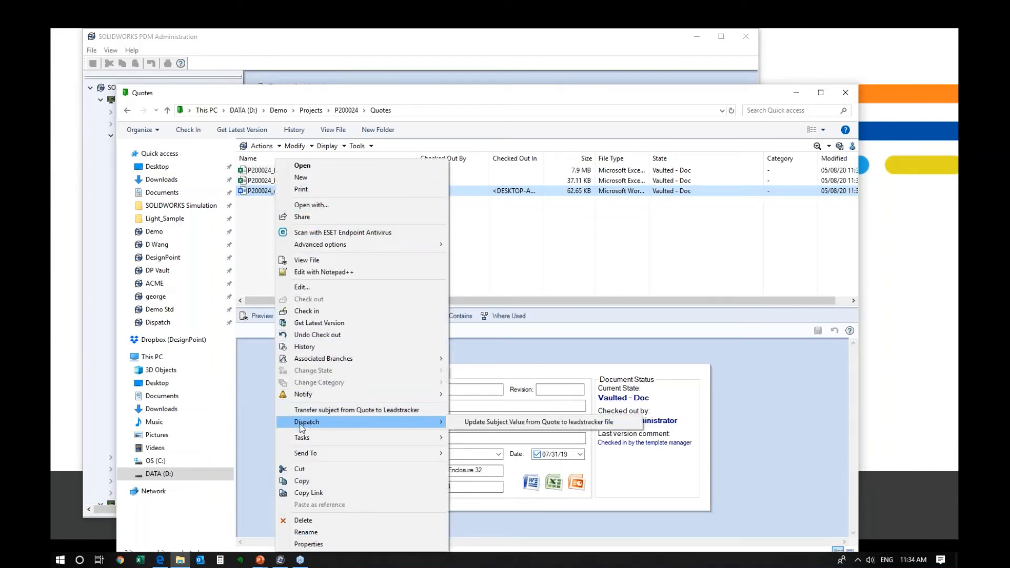
{"action": "left_click", "coordinate": [497, 427]}
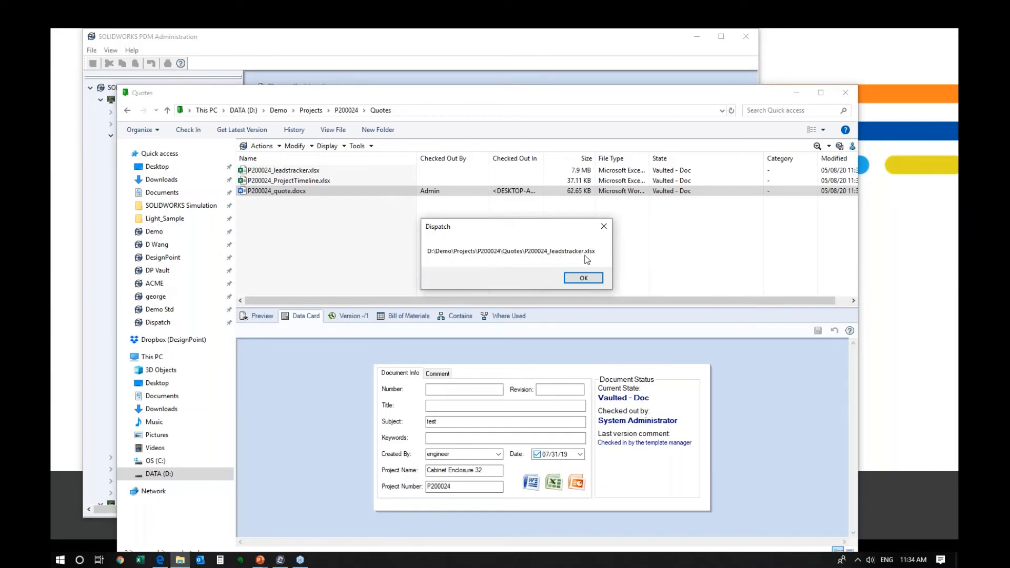
- Dismiss the path message and inspect the leadstracker file's Subject on its data card
{"action": "left_click", "coordinate": [583, 277]}
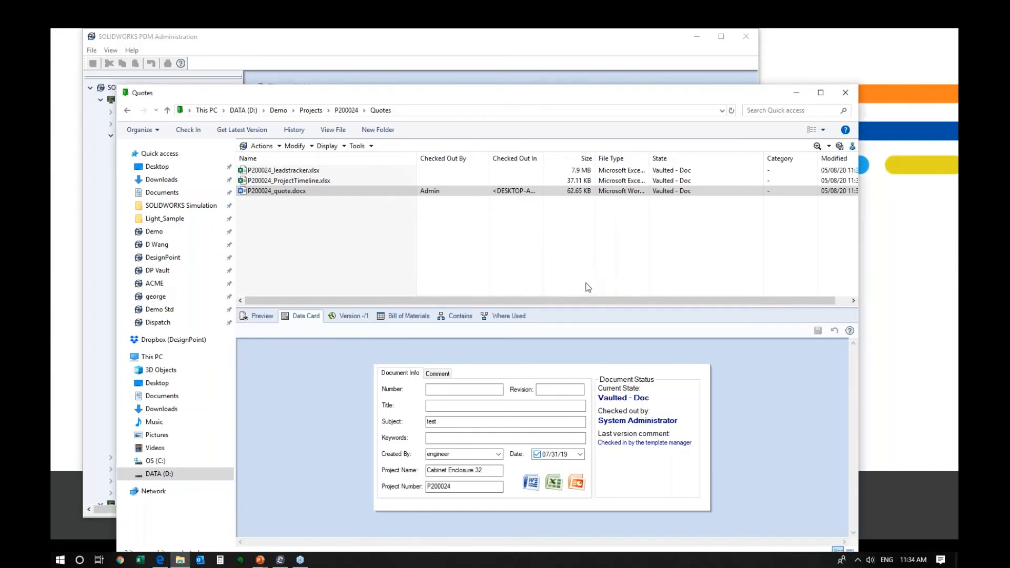
{"action": "left_click", "coordinate": [294, 180]}
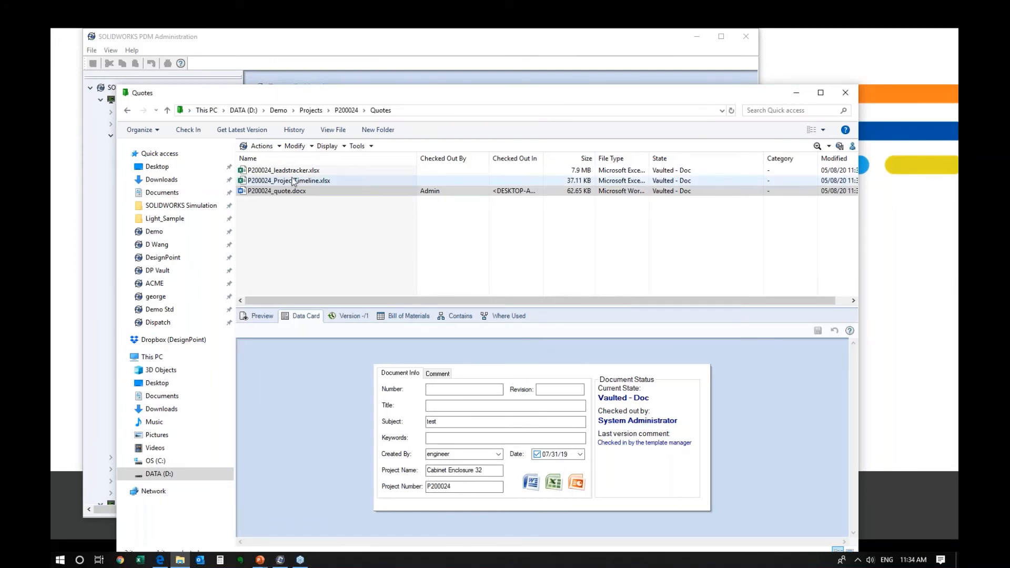
{"action": "left_click", "coordinate": [293, 171]}
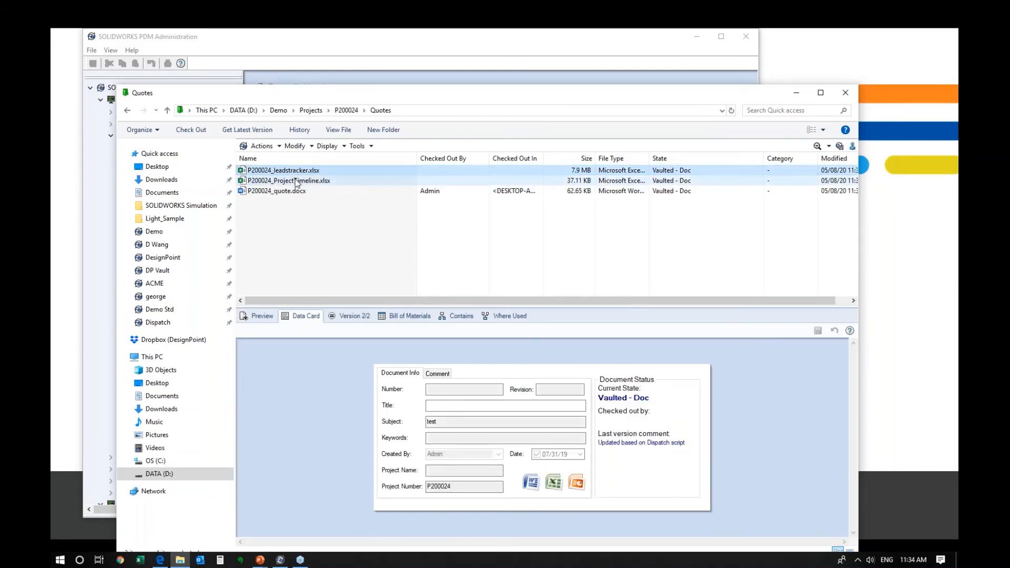
{"action": "left_click", "coordinate": [458, 422]}
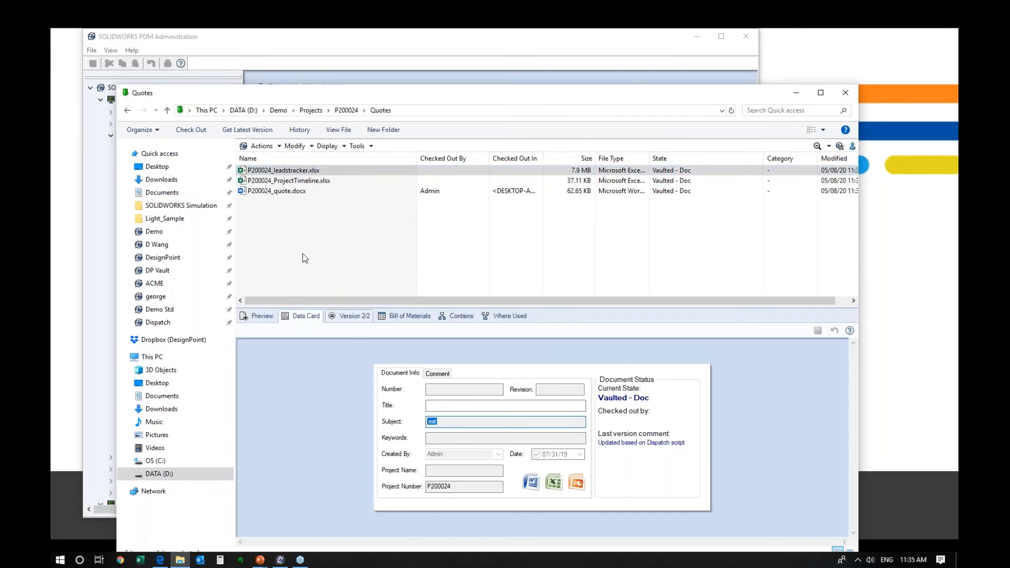
- Append 'test' to the quote's Subject on its data card and save it
{"action": "left_click", "coordinate": [287, 192]}
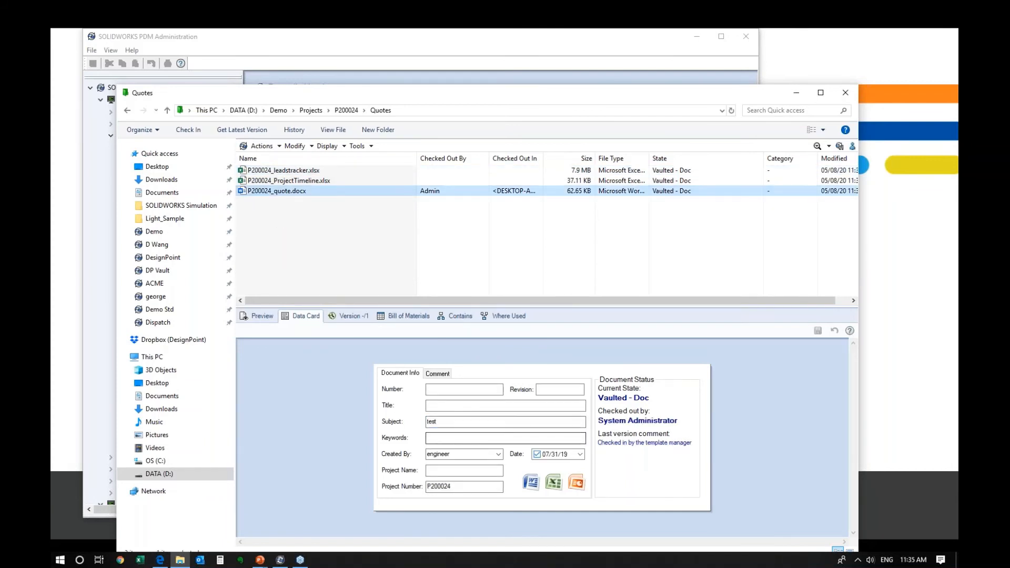
{"action": "left_click", "coordinate": [483, 421]}
{"action": "type", "text": "test"}
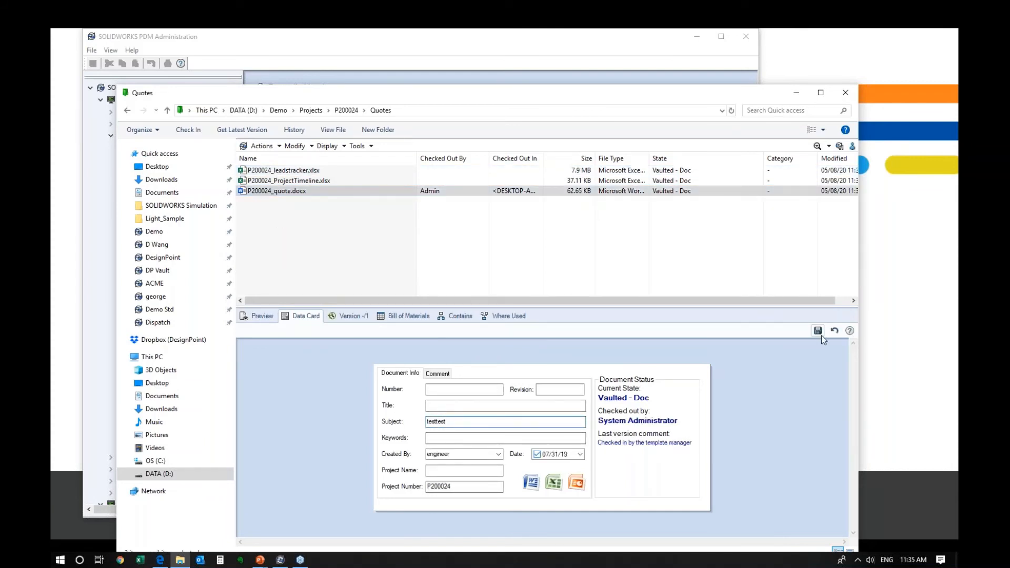
{"action": "left_click", "coordinate": [821, 335]}
{"action": "left_click", "coordinate": [293, 181]}
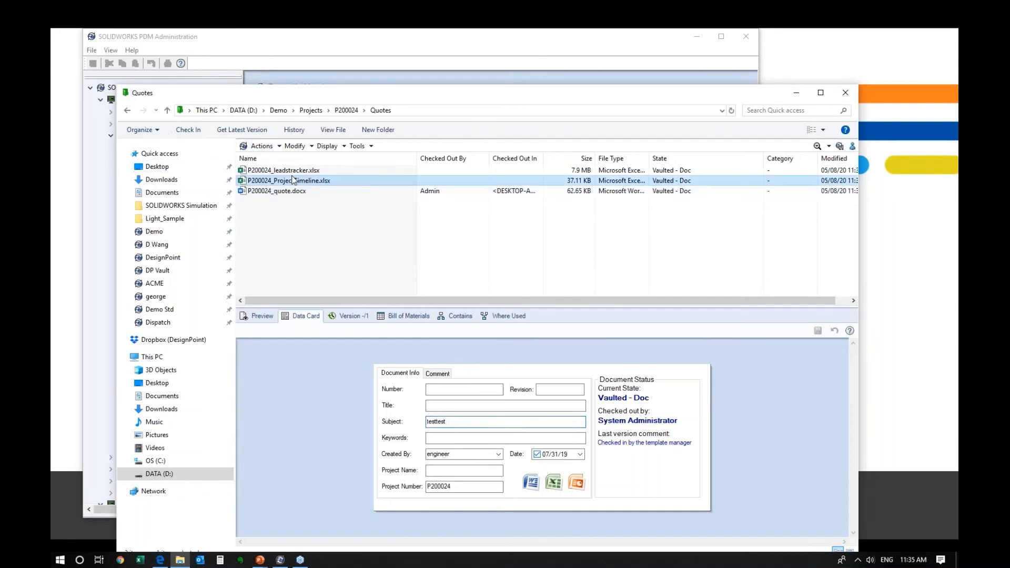
{"action": "left_click", "coordinate": [298, 193]}
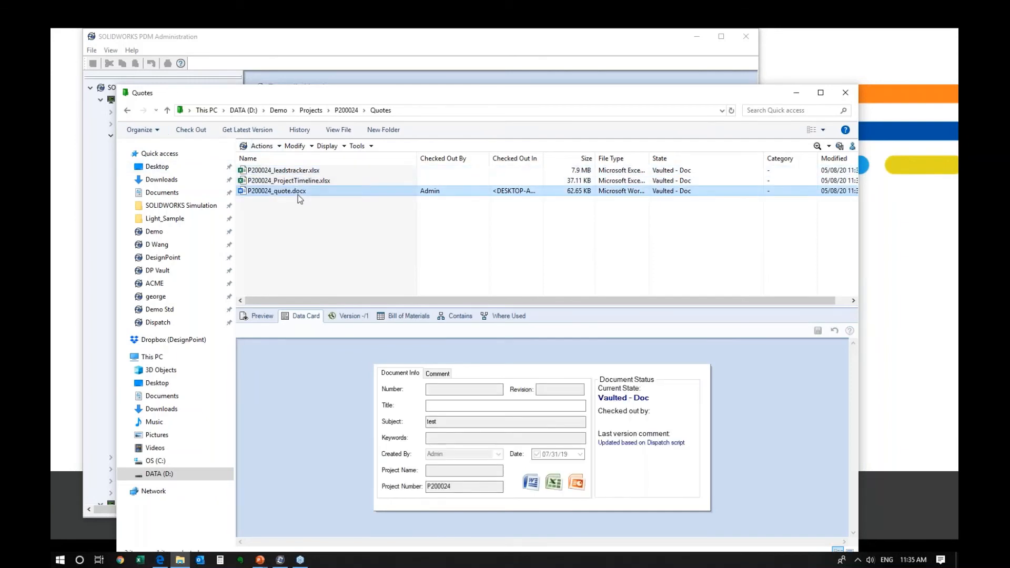
- Rerun the Subject-copy action, confirm the leadstracker Subject reads testtest, and return to PDM Administration
{"action": "right_click", "coordinate": [298, 194]}
{"action": "mouse_move", "coordinate": [400, 419]}
{"action": "left_click", "coordinate": [536, 424]}
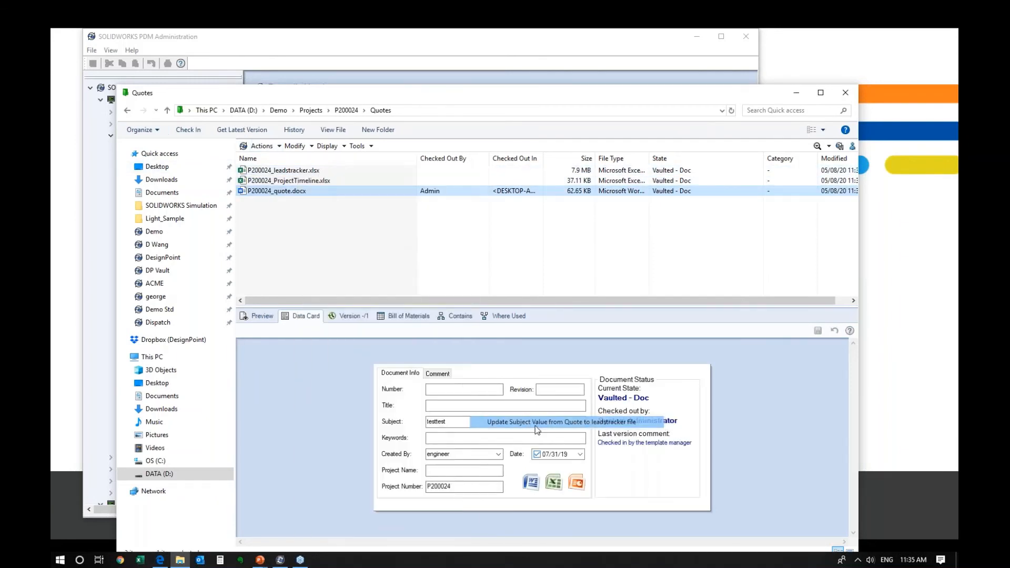
{"action": "left_click", "coordinate": [576, 315]}
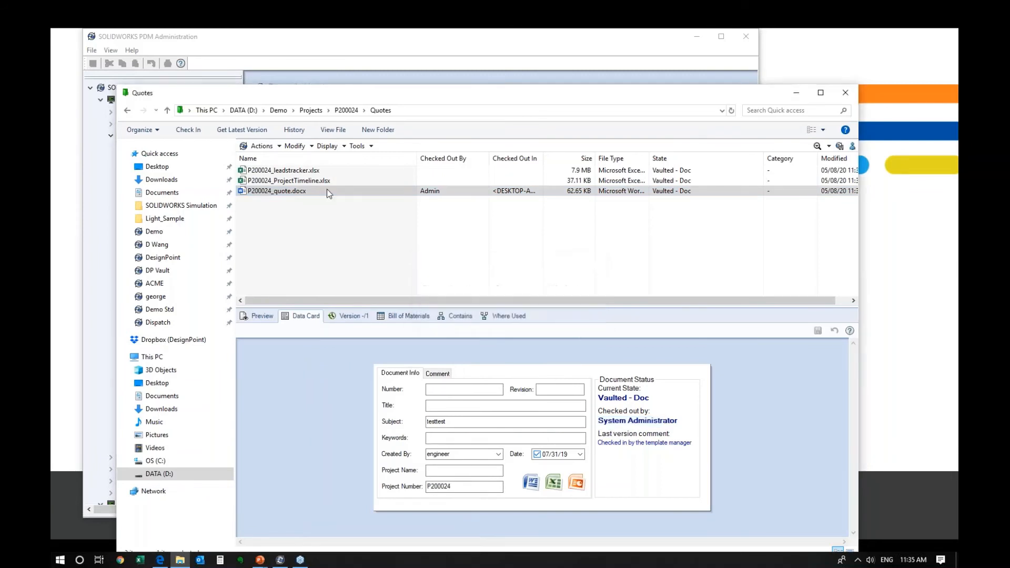
{"action": "left_click", "coordinate": [287, 170]}
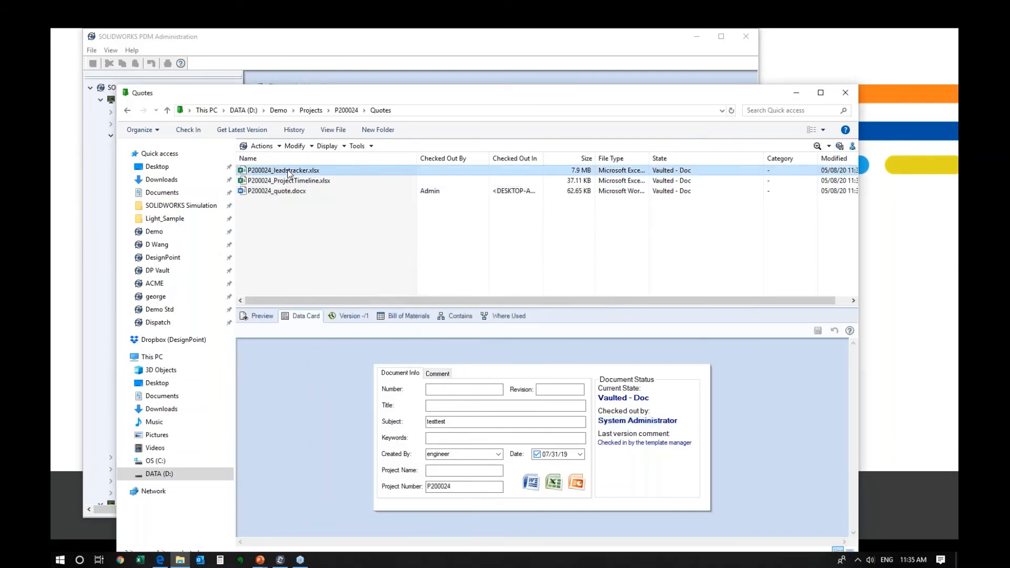
{"action": "left_click", "coordinate": [344, 233]}
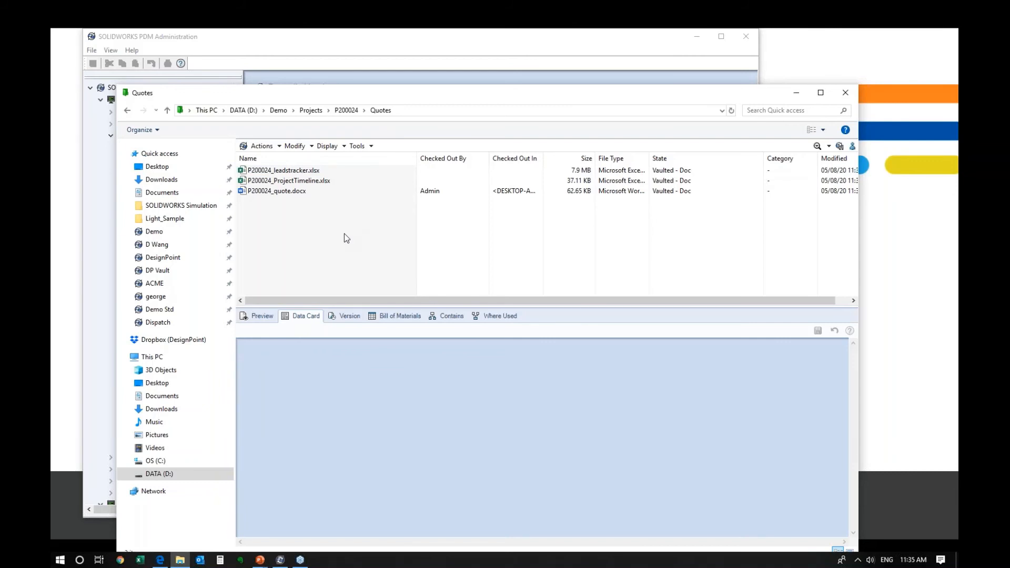
{"action": "right_click", "coordinate": [260, 191]}
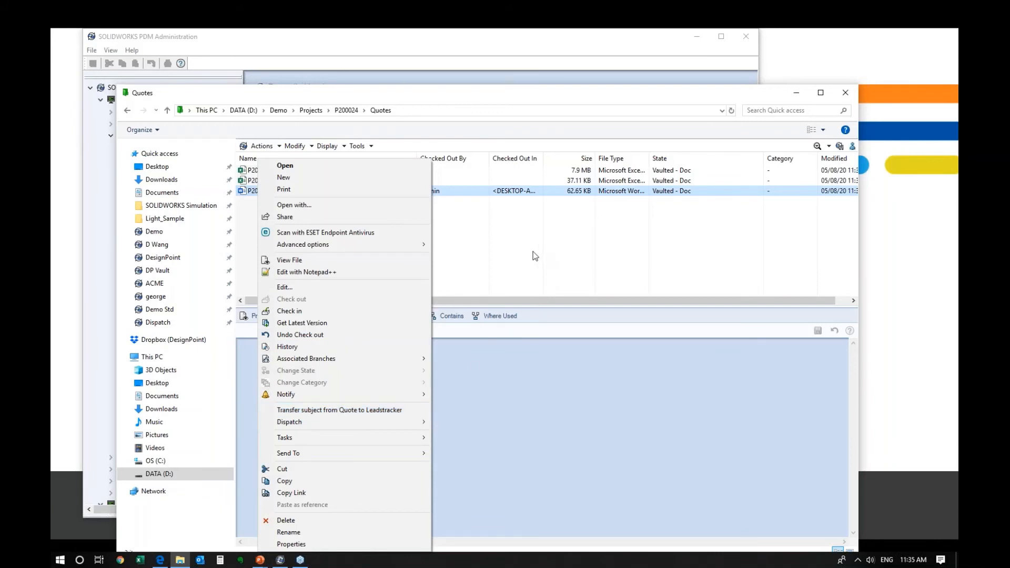
{"action": "key", "text": "Escape"}
{"action": "left_click", "coordinate": [349, 41]}
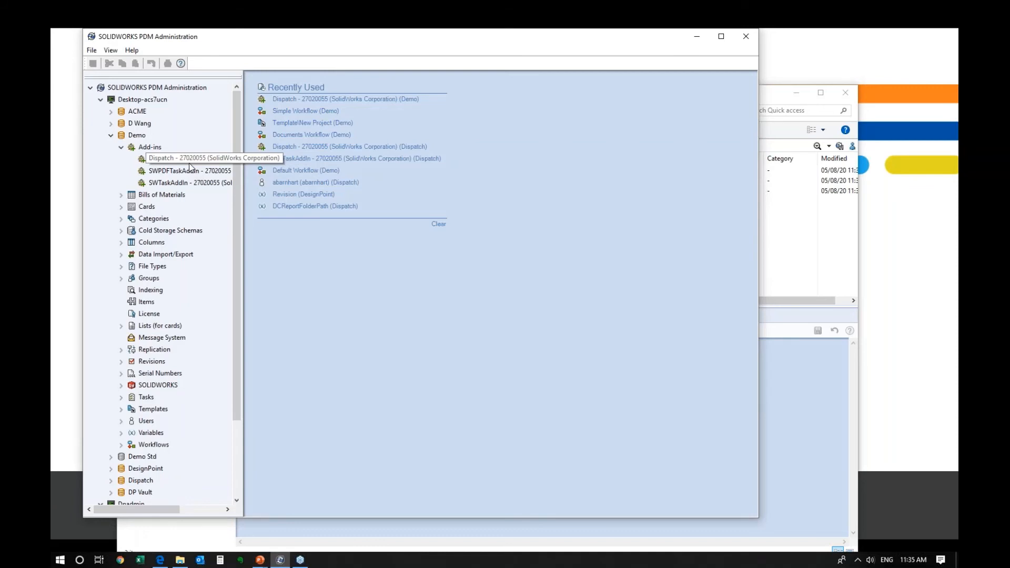
- Reopen 'Update Subject Value from Quote to leadstracker file' from Dispatch's Administrate Actions and select For all documents
{"action": "double_click", "coordinate": [189, 163]}
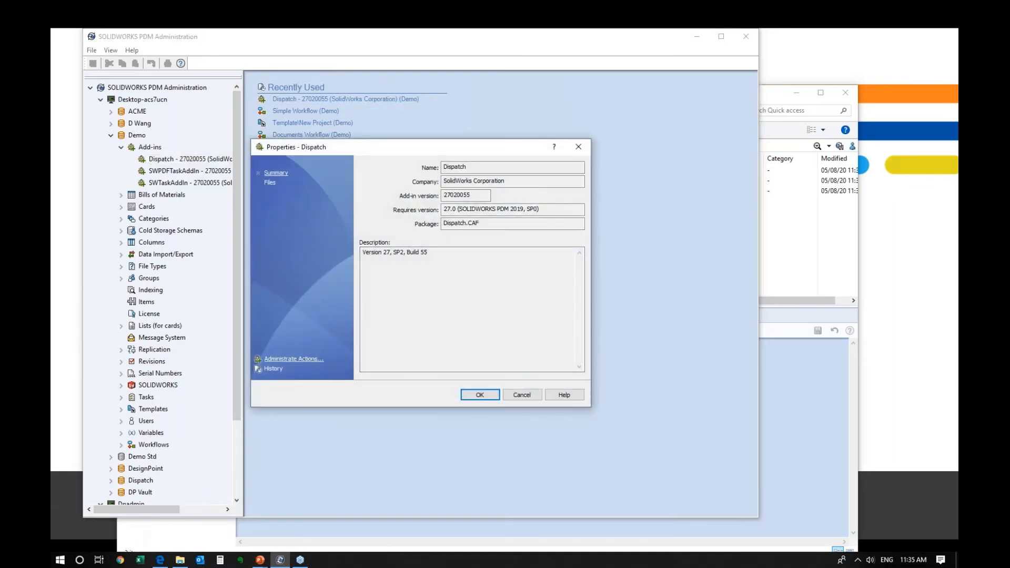
{"action": "left_click", "coordinate": [294, 359]}
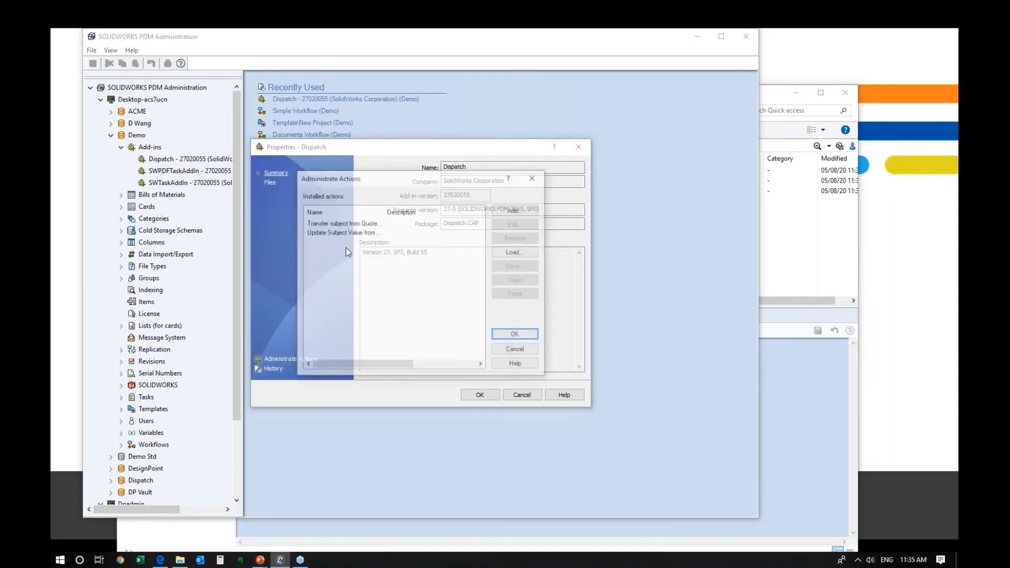
{"action": "left_click_drag", "start_coordinate": [385, 212], "coordinate": [484, 213]}
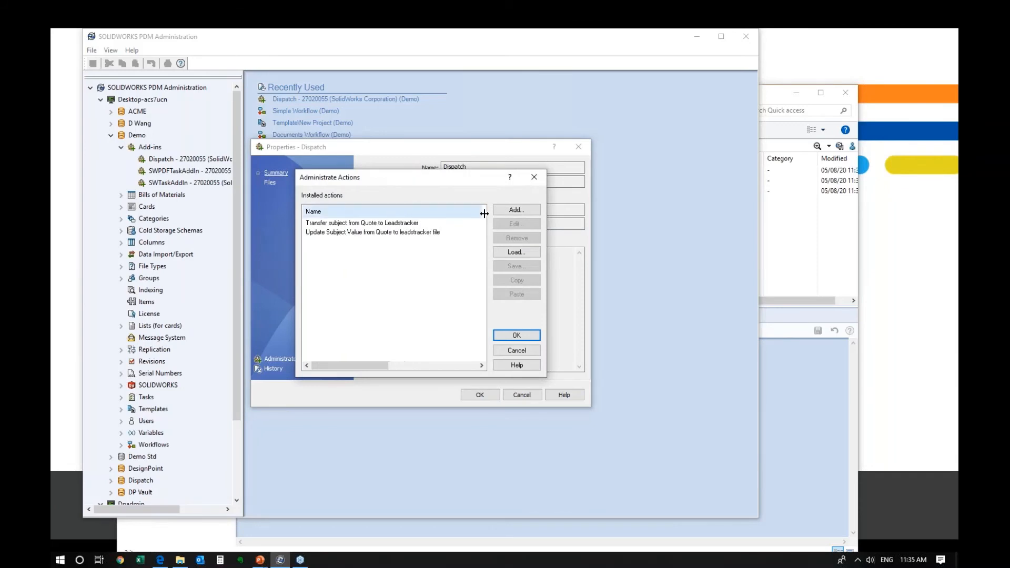
{"action": "left_click", "coordinate": [392, 233]}
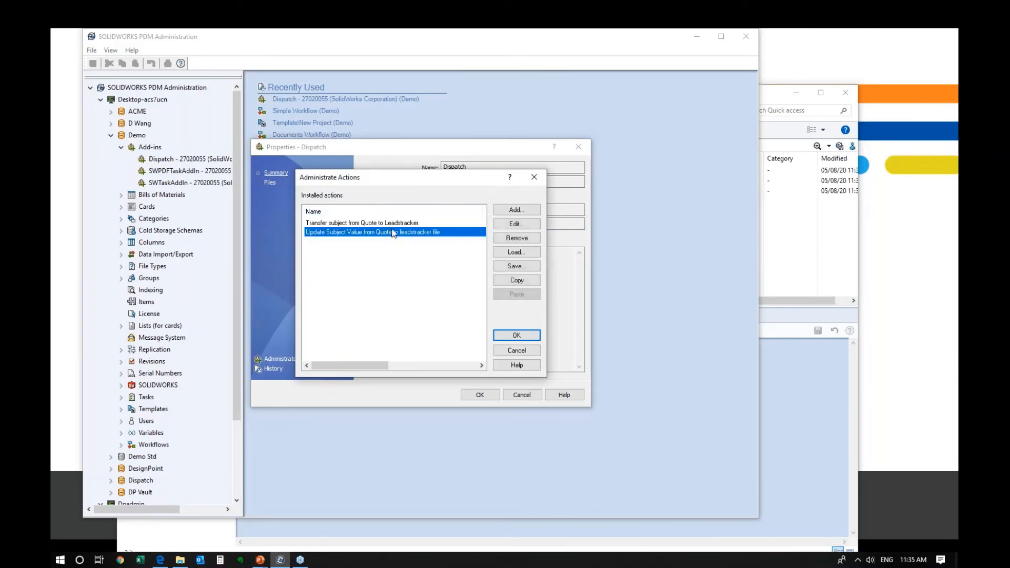
{"action": "double_click", "coordinate": [444, 238]}
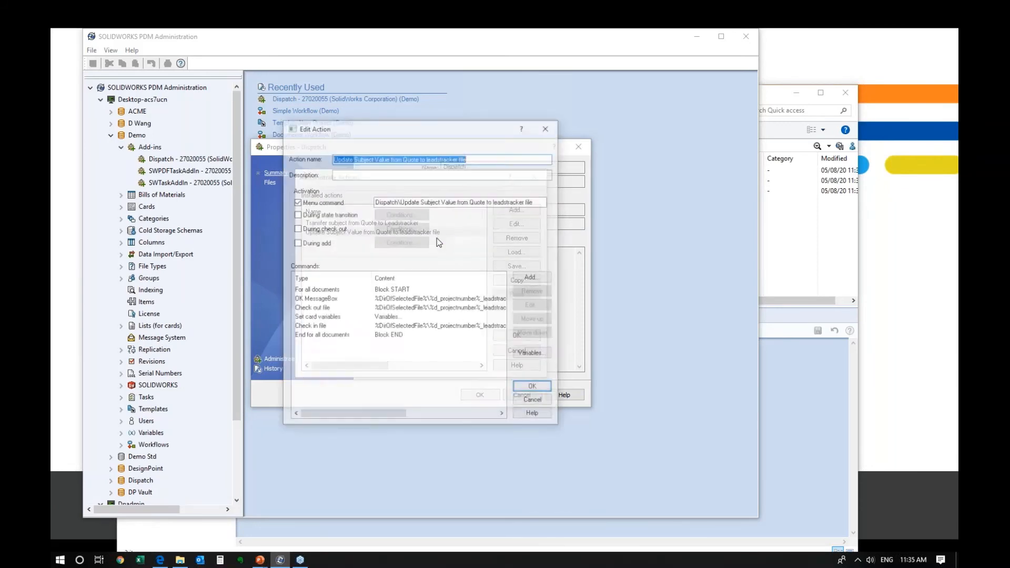
{"action": "left_click", "coordinate": [394, 200]}
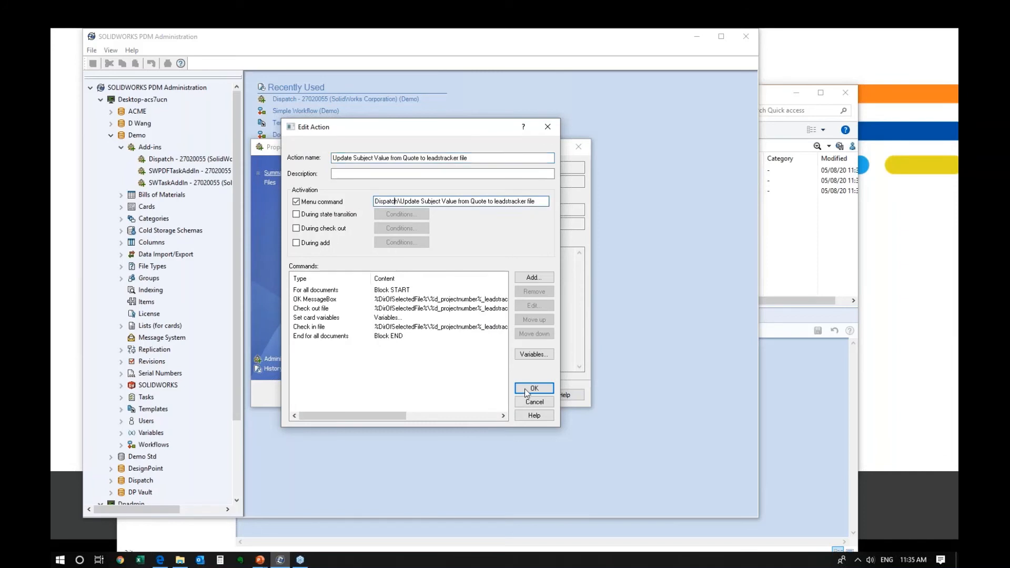
{"action": "left_click", "coordinate": [411, 292]}
- Add a Yes-No MessageBox prompting 'Do you want to update the subject value for the leadstracker?'
{"action": "left_click", "coordinate": [534, 278]}
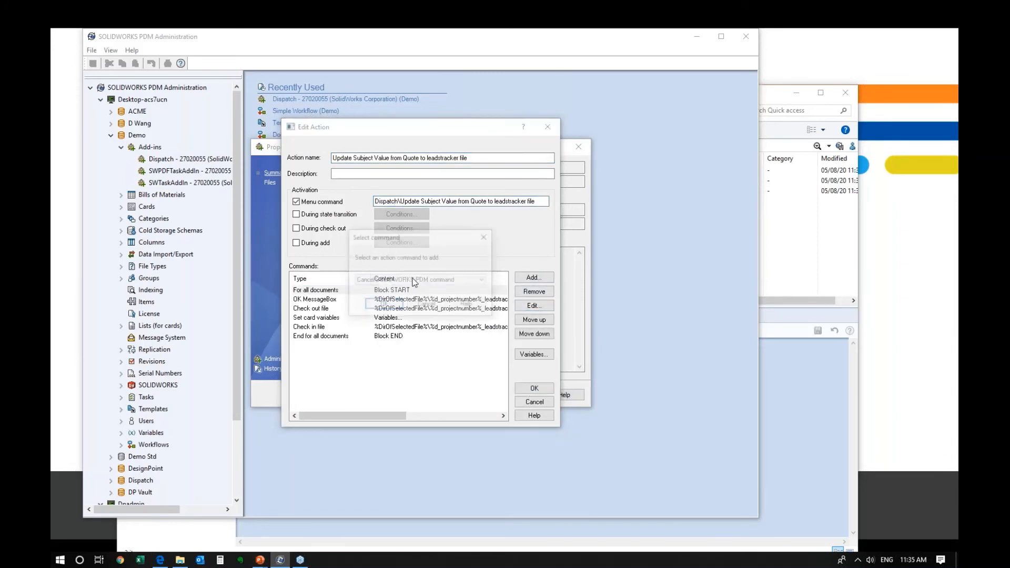
{"action": "left_click", "coordinate": [413, 281]}
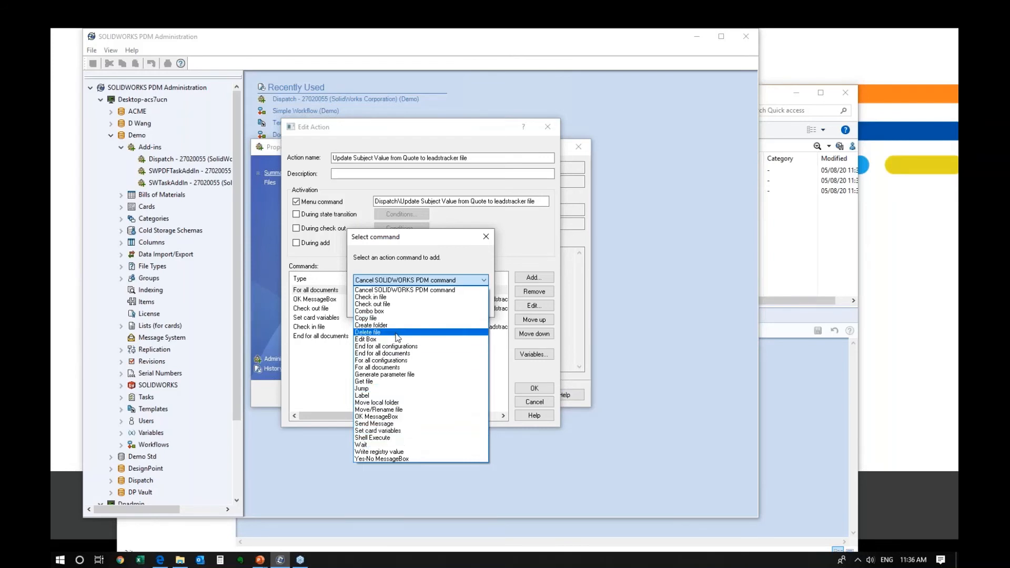
{"action": "left_click", "coordinate": [399, 458]}
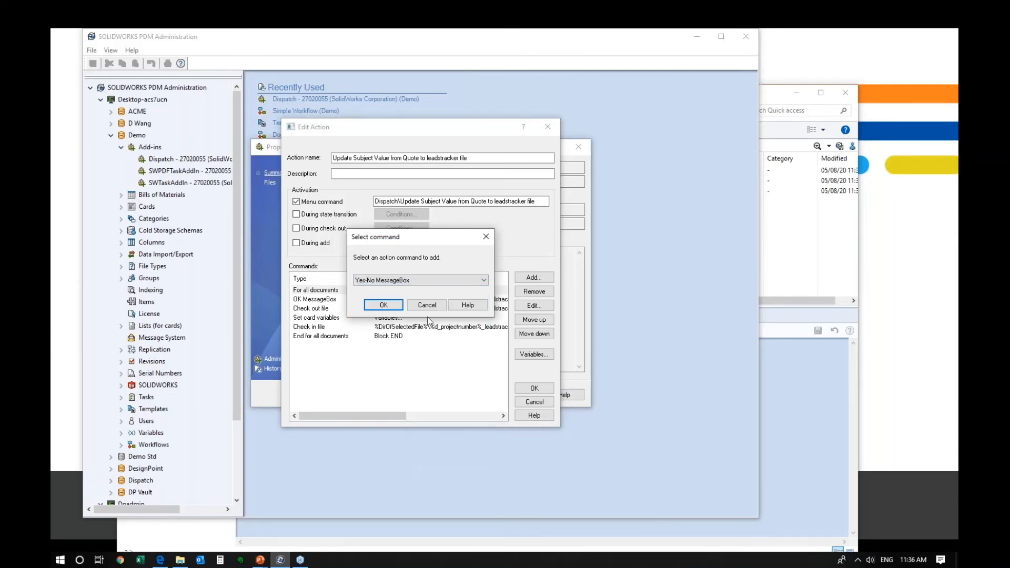
{"action": "left_click", "coordinate": [386, 307]}
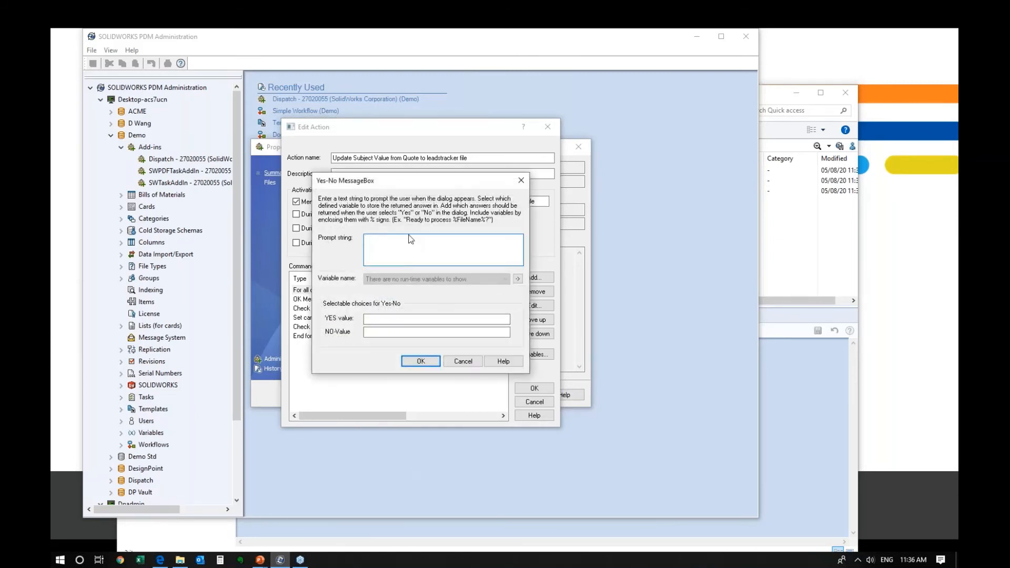
{"action": "left_click", "coordinate": [377, 246]}
{"action": "type", "text": "Do you want to update the subject value for the leadstrack"}
{"action": "type", "text": "er?"}
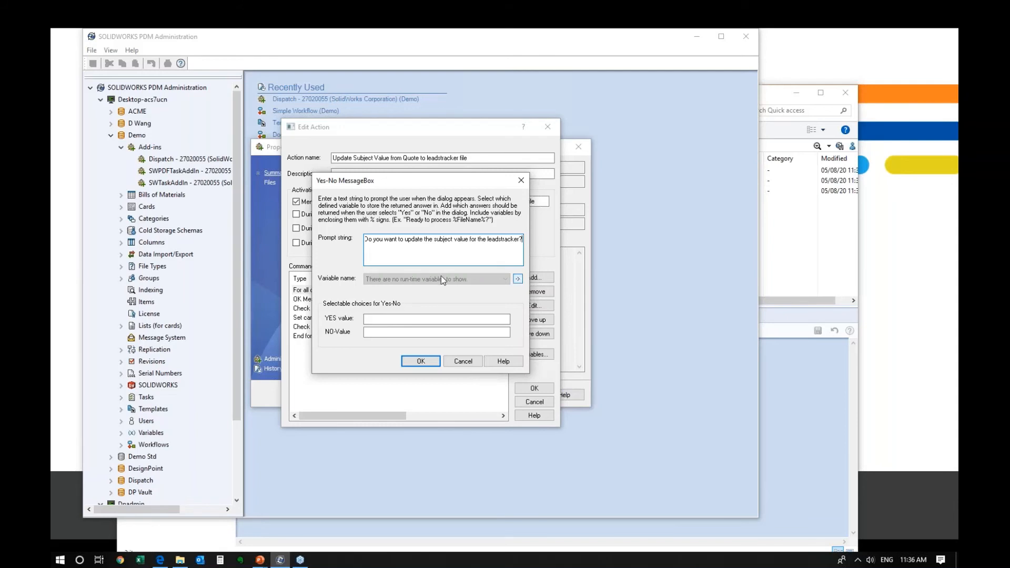
- Add a new runtime variable named d_yesno
{"action": "left_click", "coordinate": [518, 278]}
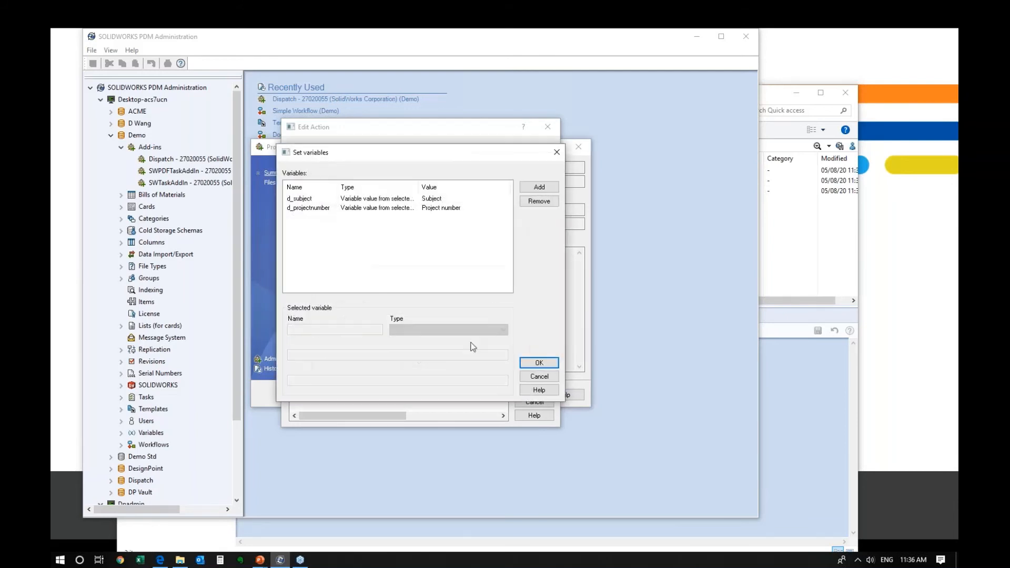
{"action": "left_click", "coordinate": [539, 186]}
{"action": "left_click", "coordinate": [421, 330]}
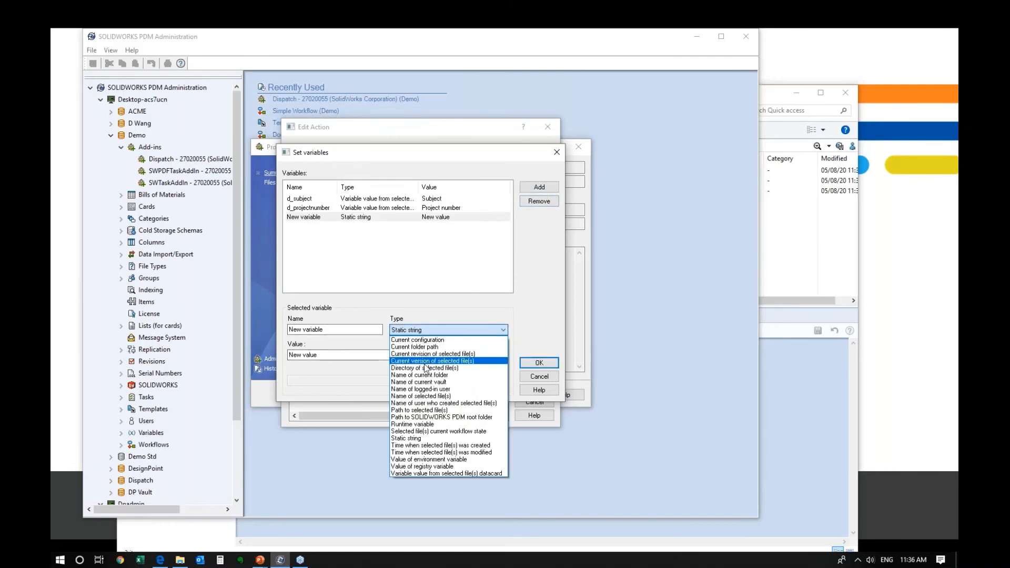
{"action": "left_click", "coordinate": [420, 424]}
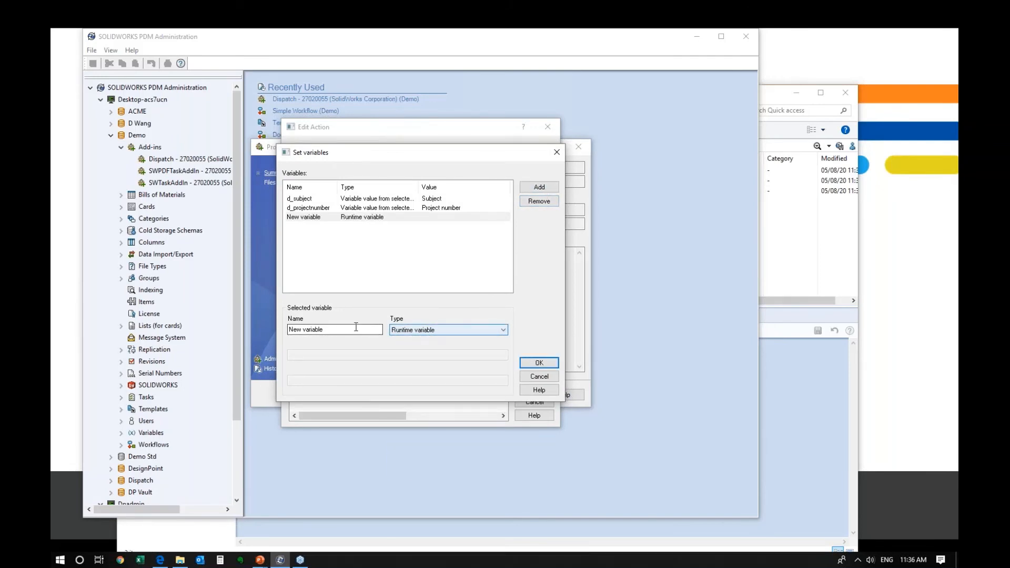
{"action": "left_click_drag", "start_coordinate": [380, 329], "coordinate": [221, 324]}
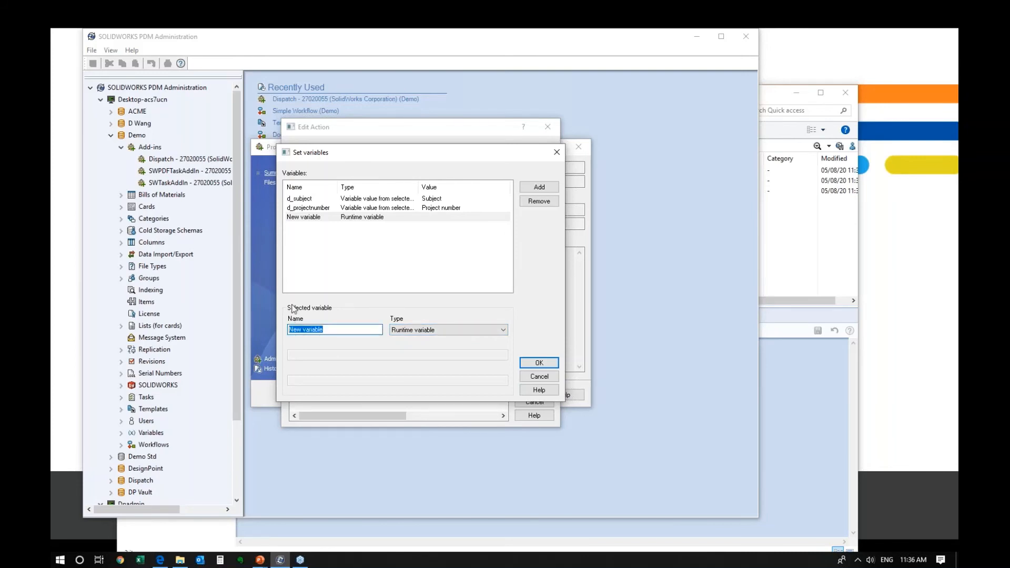
{"action": "type", "text": "d_yesno"}
{"action": "left_click", "coordinate": [537, 362]}
- Store the answer in d_yesno, returning 1 for yes and 0 for no
{"action": "left_click", "coordinate": [382, 280]}
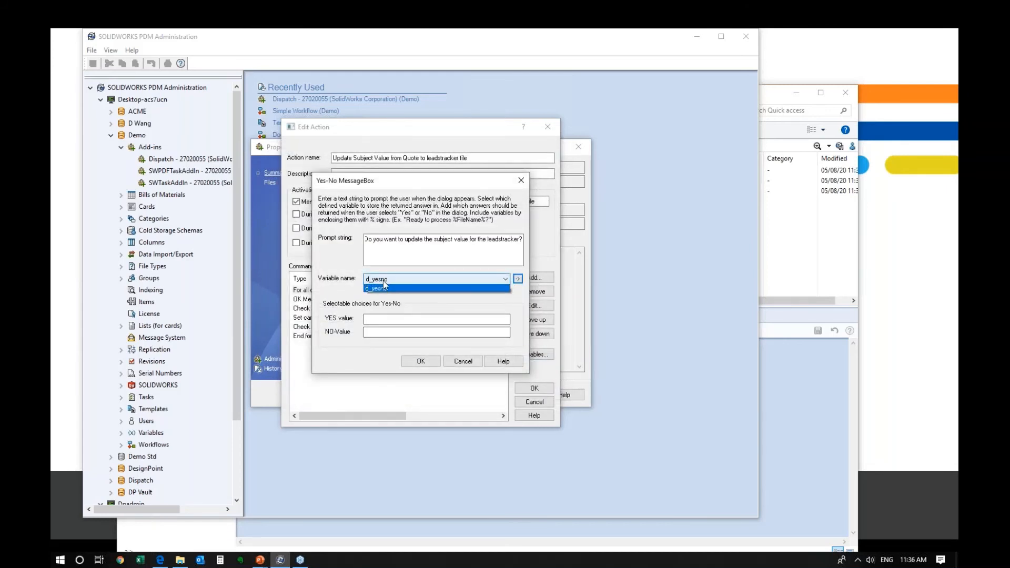
{"action": "left_click", "coordinate": [384, 290]}
{"action": "left_click", "coordinate": [396, 321]}
{"action": "type", "text": "1"}
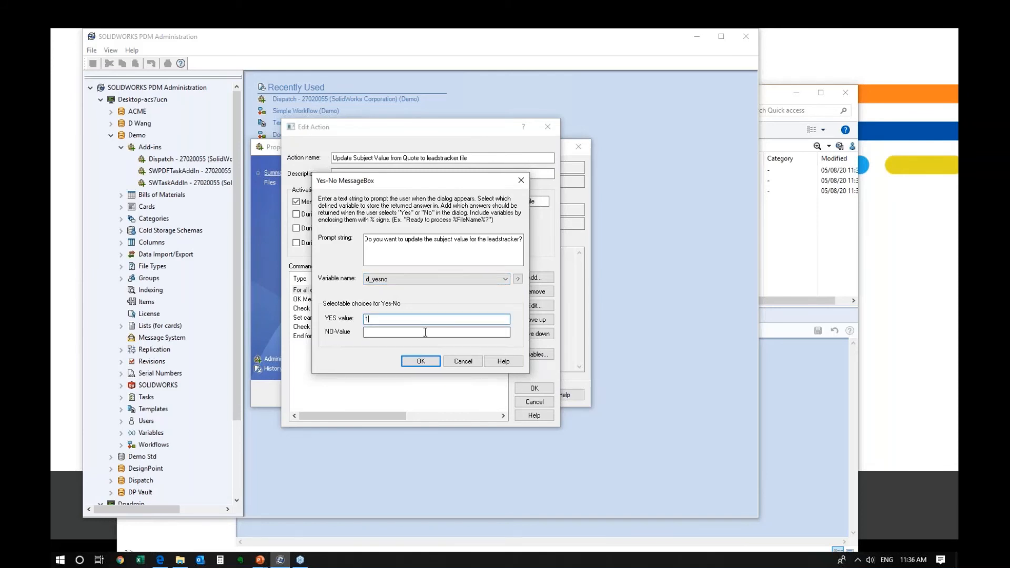
{"action": "left_click", "coordinate": [396, 331]}
{"action": "type", "text": "0"}
- Review the prompt text and YES value, then confirm the Yes-No MessageBox step
{"action": "left_click_drag", "start_coordinate": [371, 239], "coordinate": [522, 240]}
{"action": "left_click", "coordinate": [440, 240]}
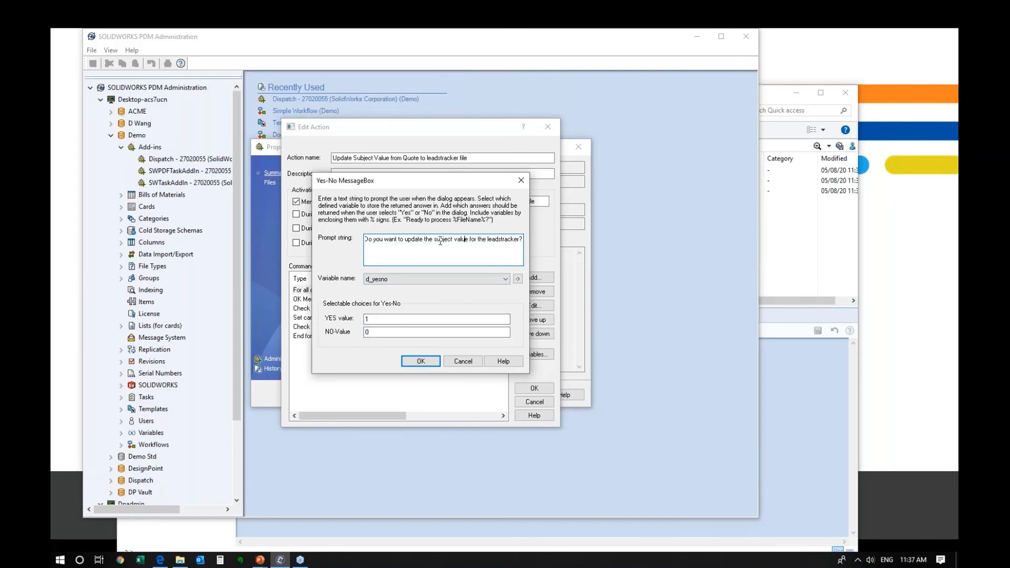
{"action": "left_click_drag", "start_coordinate": [398, 240], "coordinate": [527, 242]}
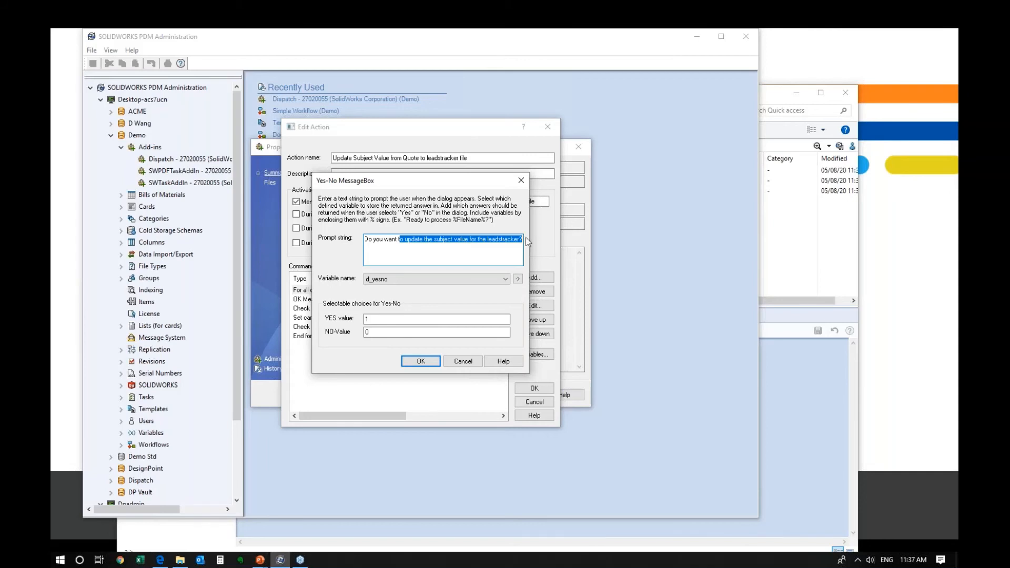
{"action": "left_click", "coordinate": [464, 241]}
{"action": "left_click", "coordinate": [369, 319]}
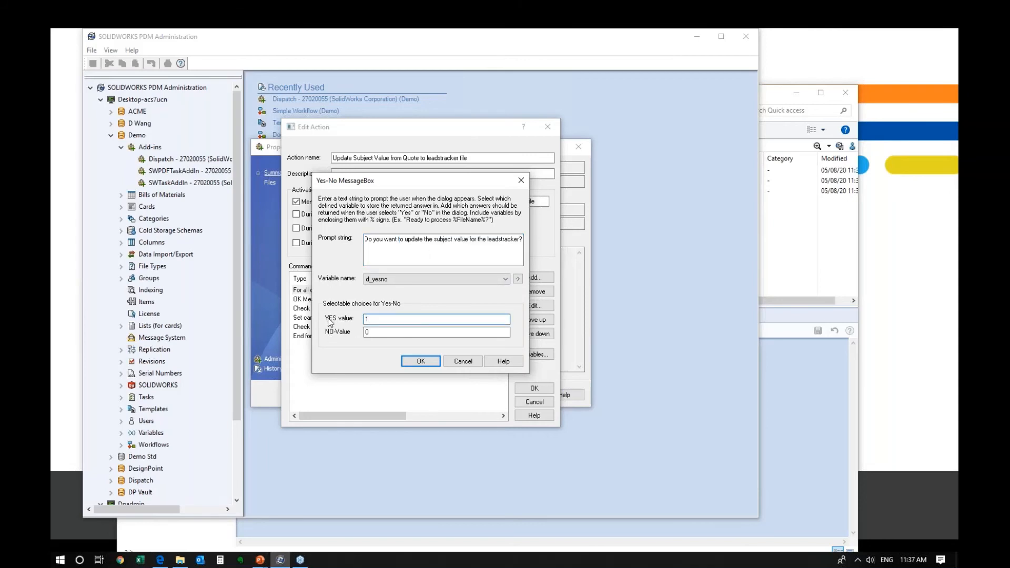
{"action": "left_click_drag", "start_coordinate": [386, 318], "coordinate": [333, 336]}
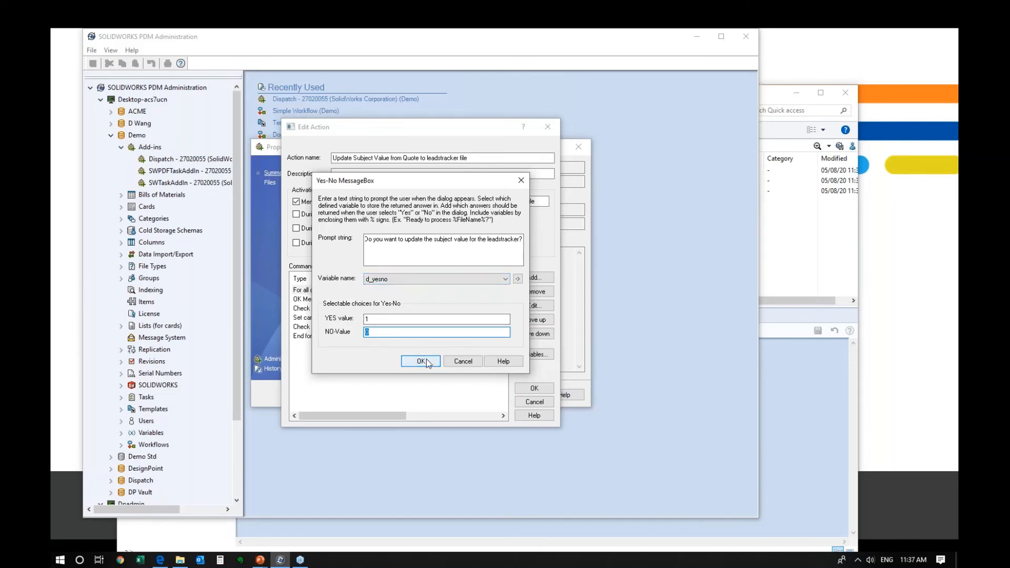
{"action": "left_click", "coordinate": [421, 361]}
{"action": "left_click", "coordinate": [481, 297]}
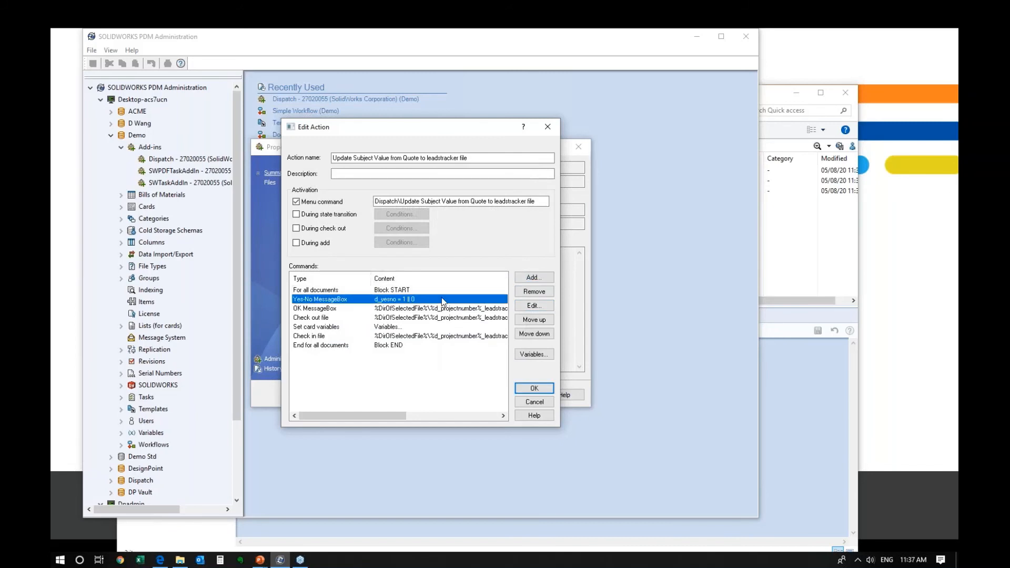
- Add an END label and move it just above the block end
{"action": "left_click", "coordinate": [533, 277]}
{"action": "left_click", "coordinate": [402, 280]}
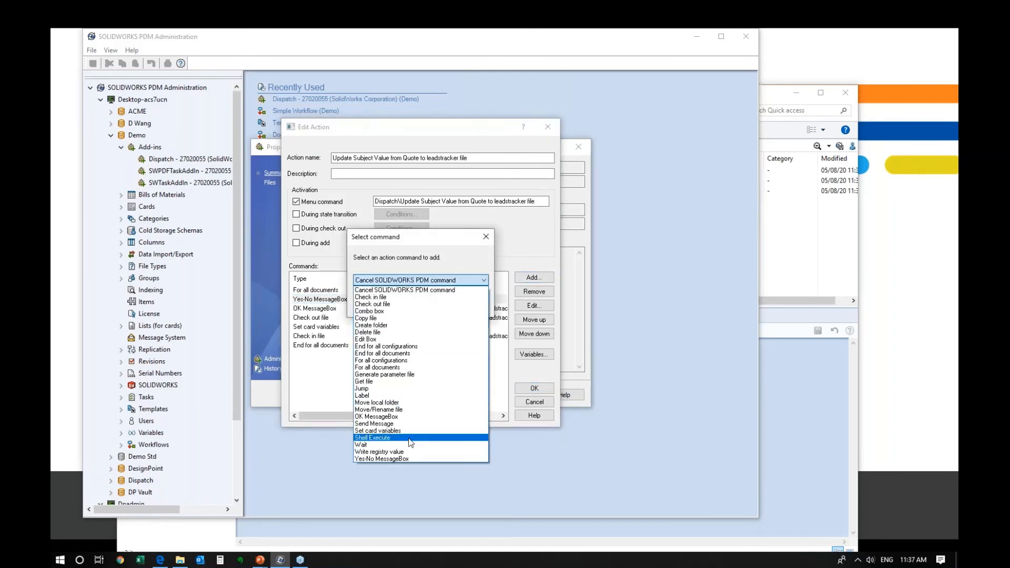
{"action": "left_click", "coordinate": [376, 395]}
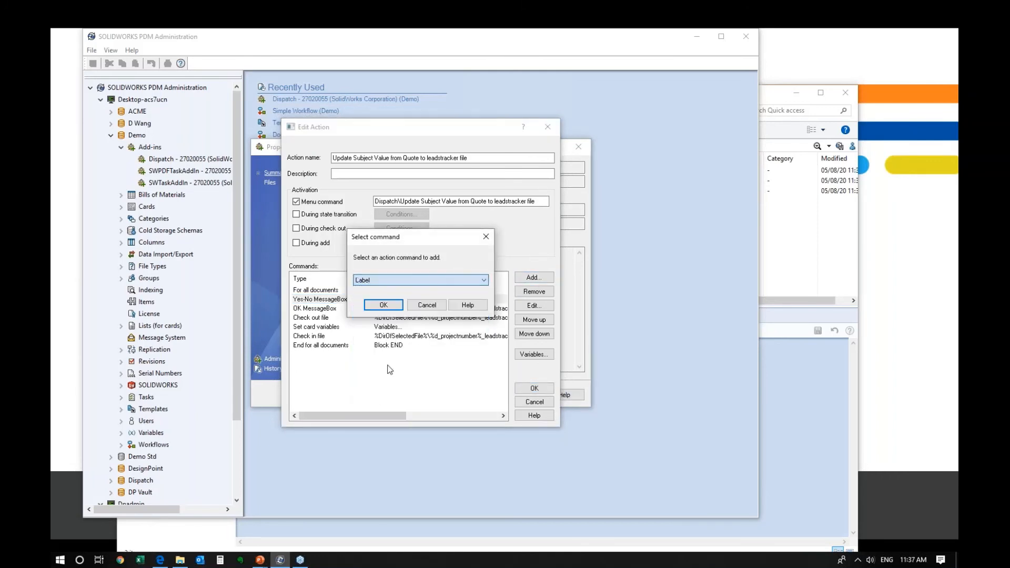
{"action": "left_click", "coordinate": [397, 312]}
{"action": "type", "text": "END"}
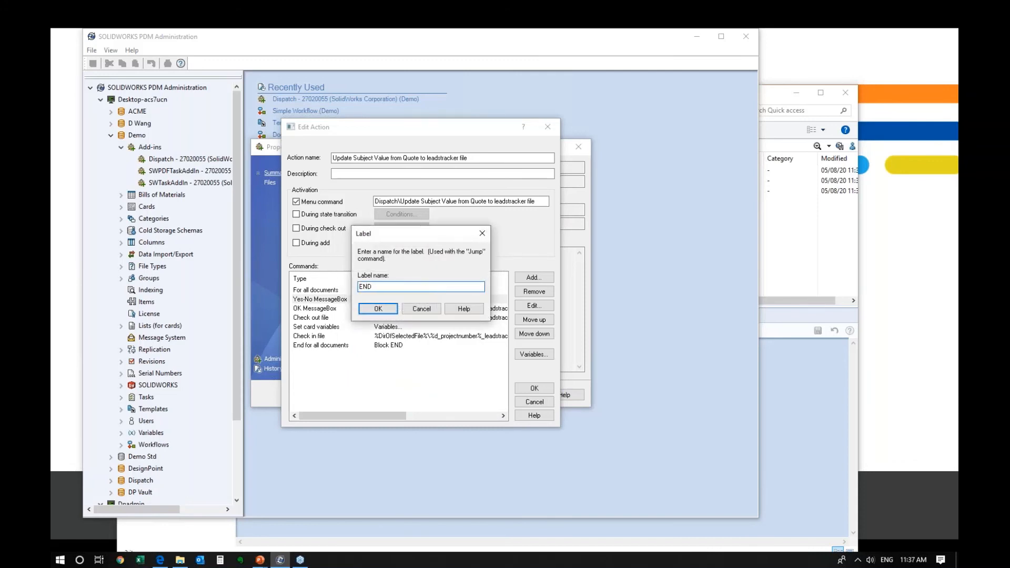
{"action": "key", "text": "Return"}
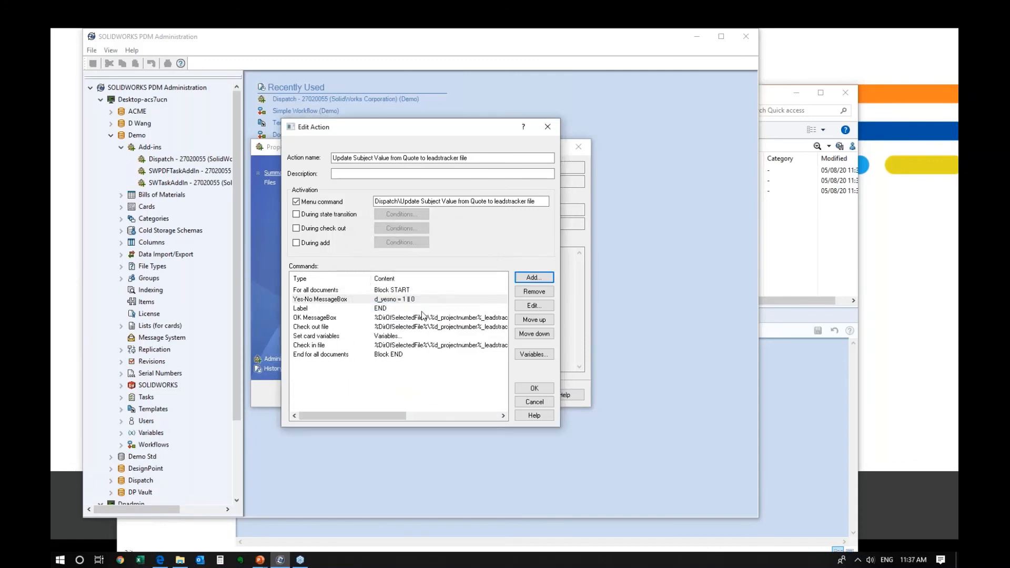
{"action": "left_click", "coordinate": [540, 333]}
{"action": "left_click", "coordinate": [539, 333]}
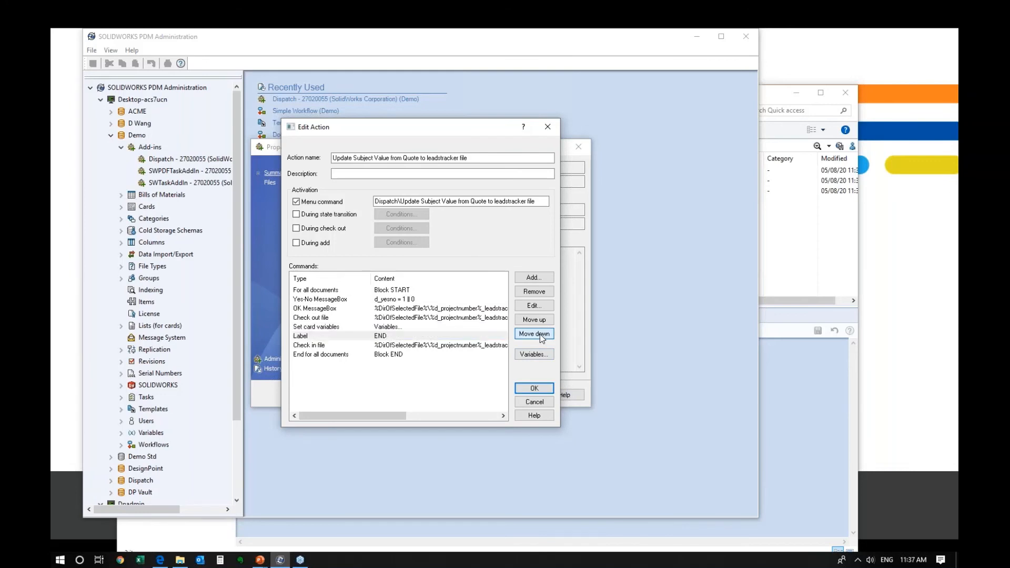
{"action": "left_click", "coordinate": [539, 333]}
{"action": "left_click", "coordinate": [386, 300]}
- Add a Jump step: if %d_yesno% = 0, go to label END
{"action": "left_click", "coordinate": [531, 278]}
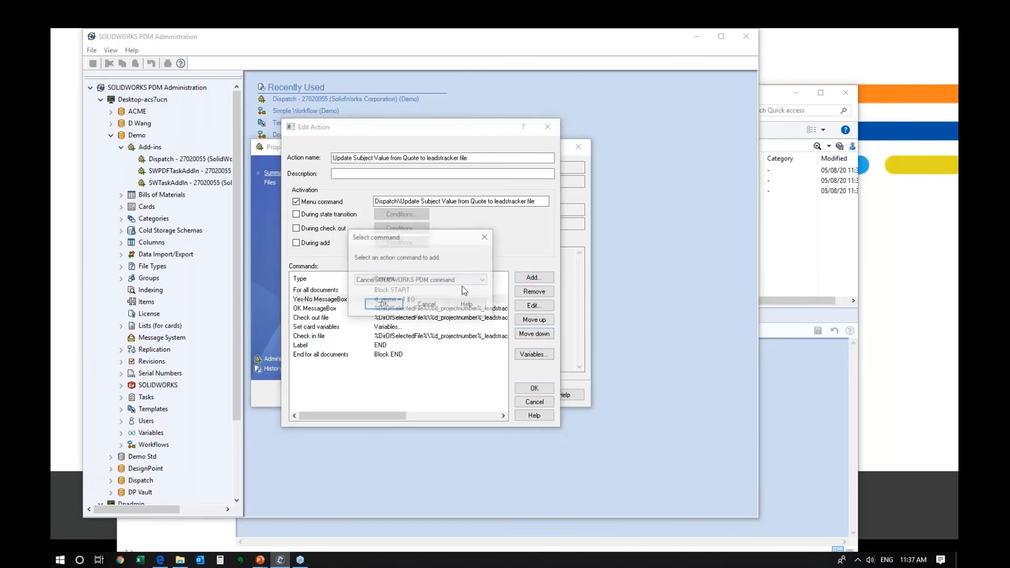
{"action": "left_click", "coordinate": [413, 280]}
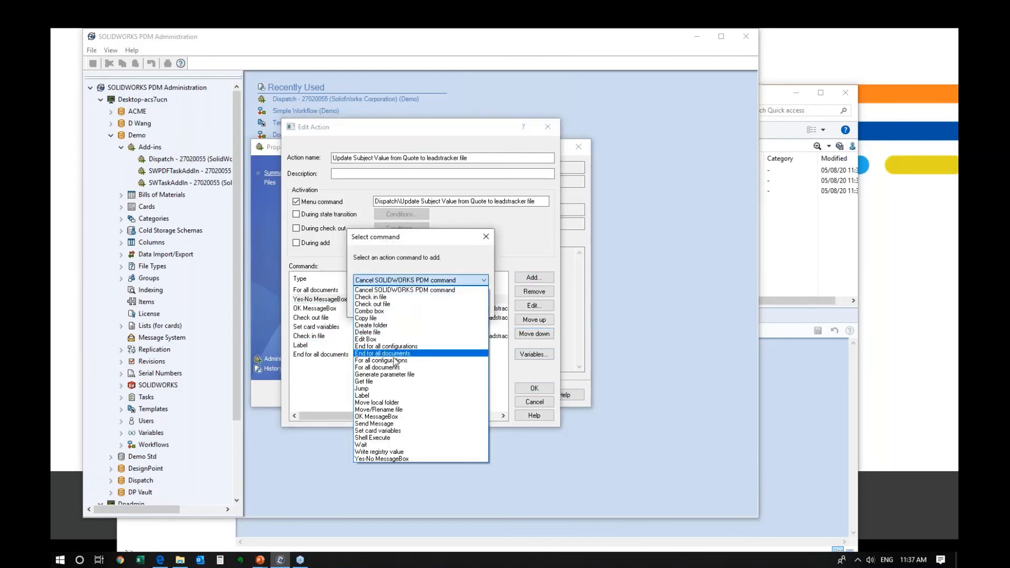
{"action": "left_click", "coordinate": [379, 389]}
{"action": "left_click", "coordinate": [388, 305]}
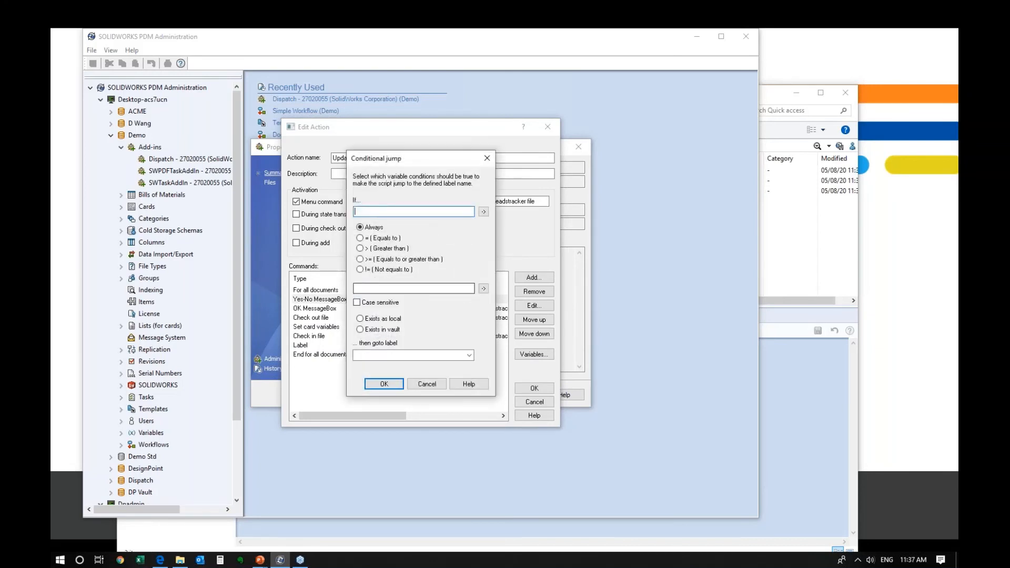
{"action": "left_click", "coordinate": [481, 212]}
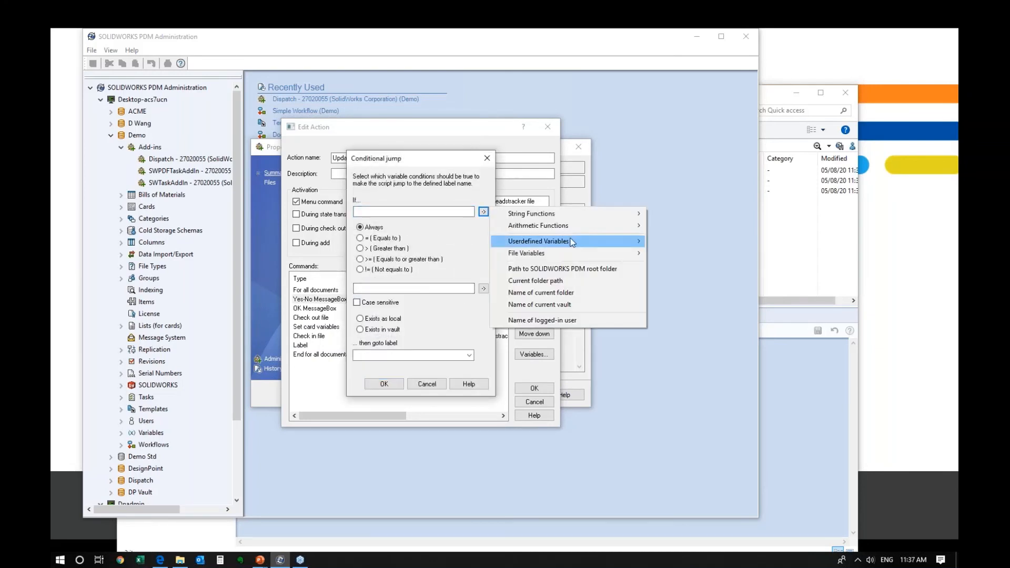
{"action": "mouse_move", "coordinate": [582, 244]}
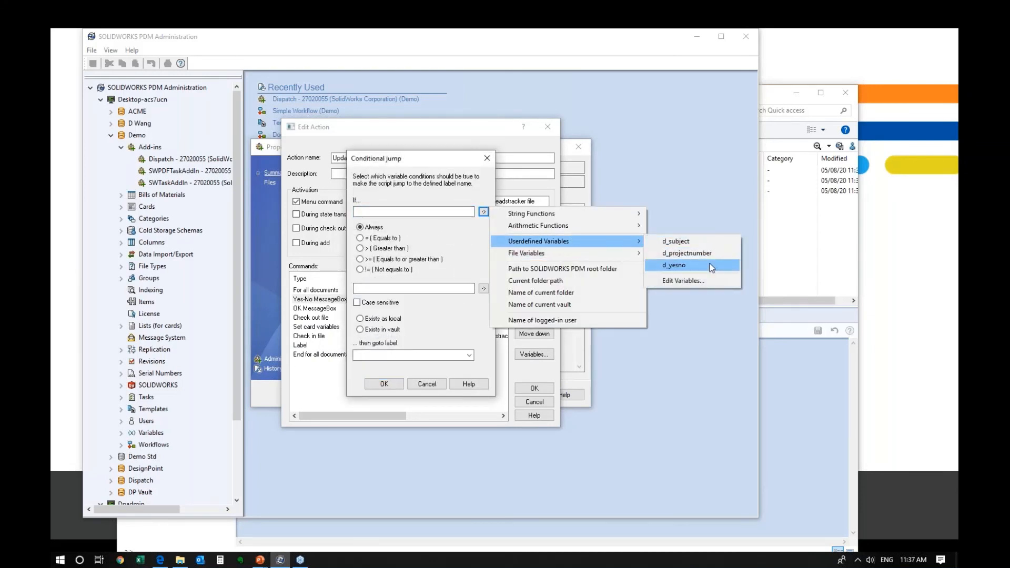
{"action": "left_click", "coordinate": [675, 265]}
{"action": "left_click", "coordinate": [360, 238]}
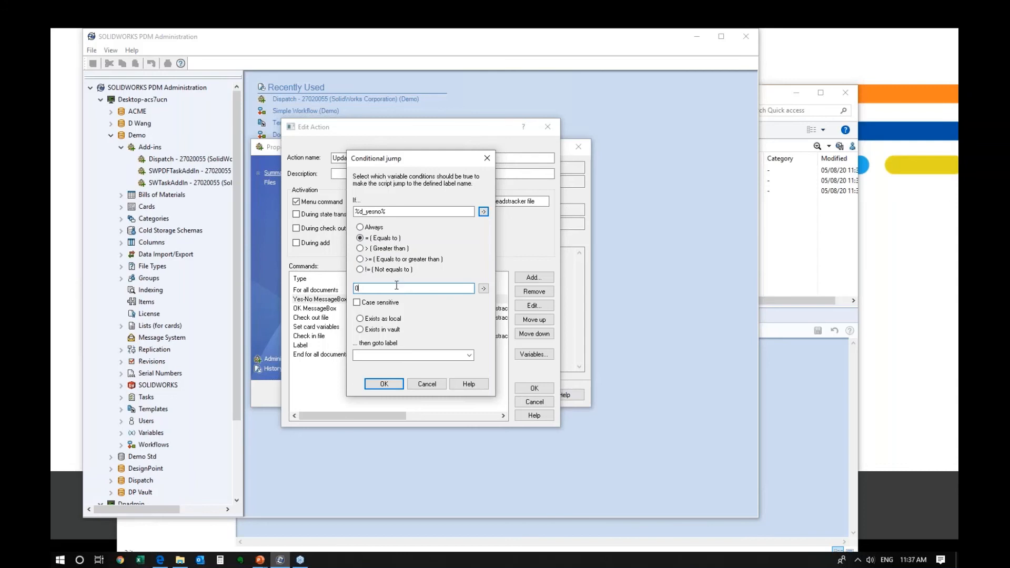
{"action": "left_click_drag", "start_coordinate": [388, 212], "coordinate": [324, 211]}
{"action": "left_click", "coordinate": [365, 291]}
{"action": "left_click", "coordinate": [469, 355]}
{"action": "left_click", "coordinate": [456, 368]}
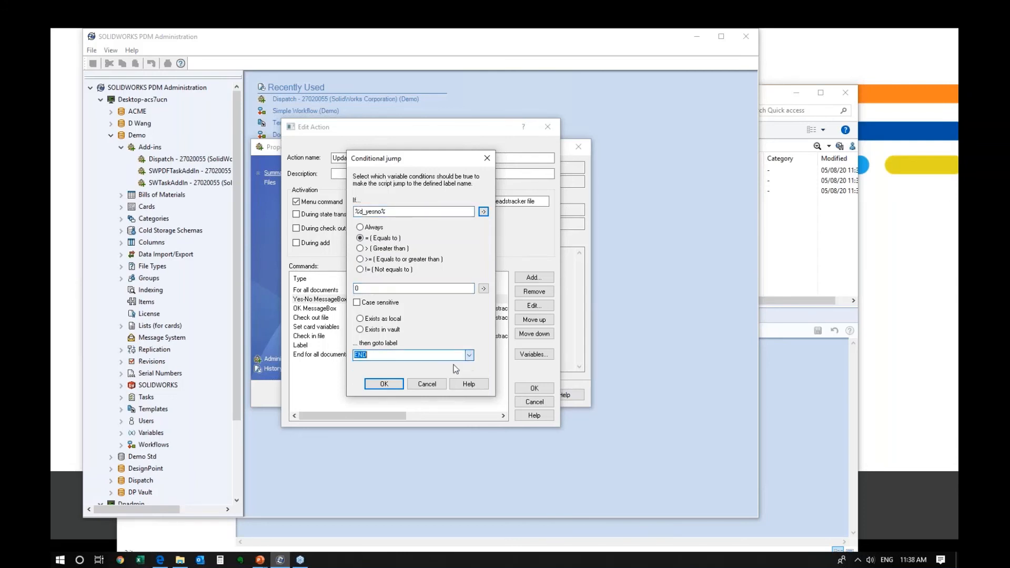
{"action": "left_click_drag", "start_coordinate": [382, 161], "coordinate": [566, 163]}
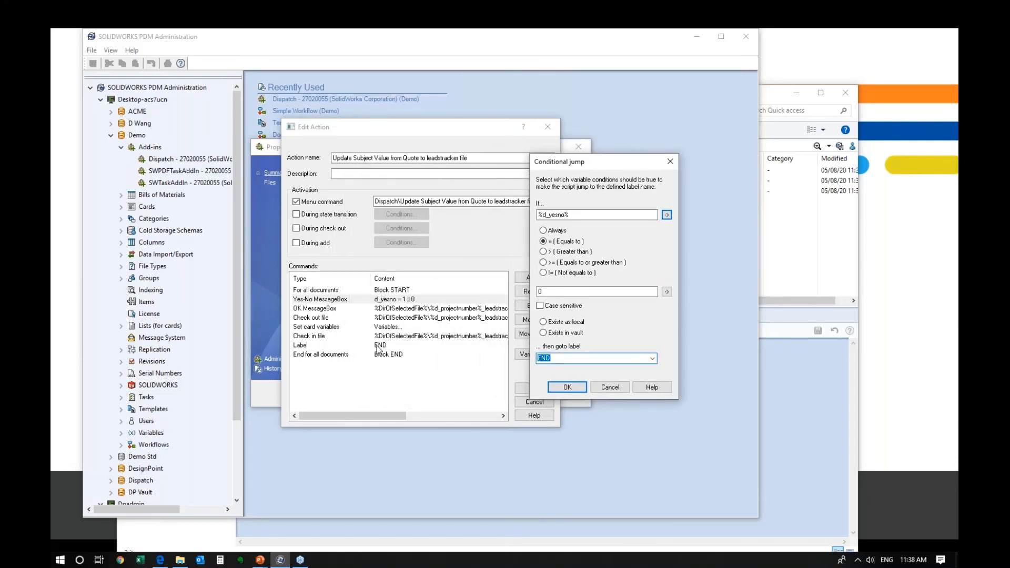
{"action": "left_click", "coordinate": [568, 387]}
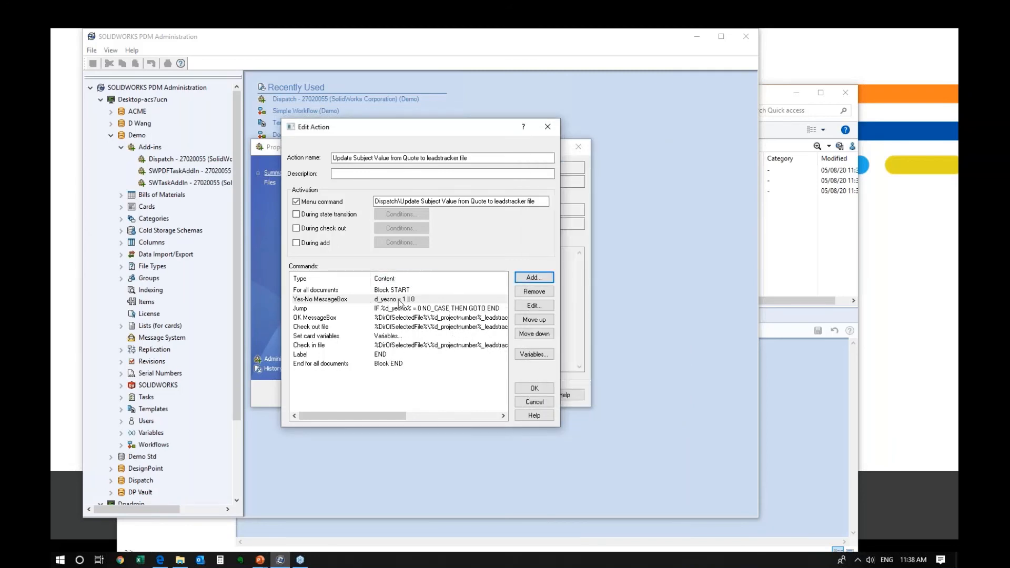
- Recheck the Jump step's settings, leaving them unchanged
{"action": "double_click", "coordinate": [418, 311]}
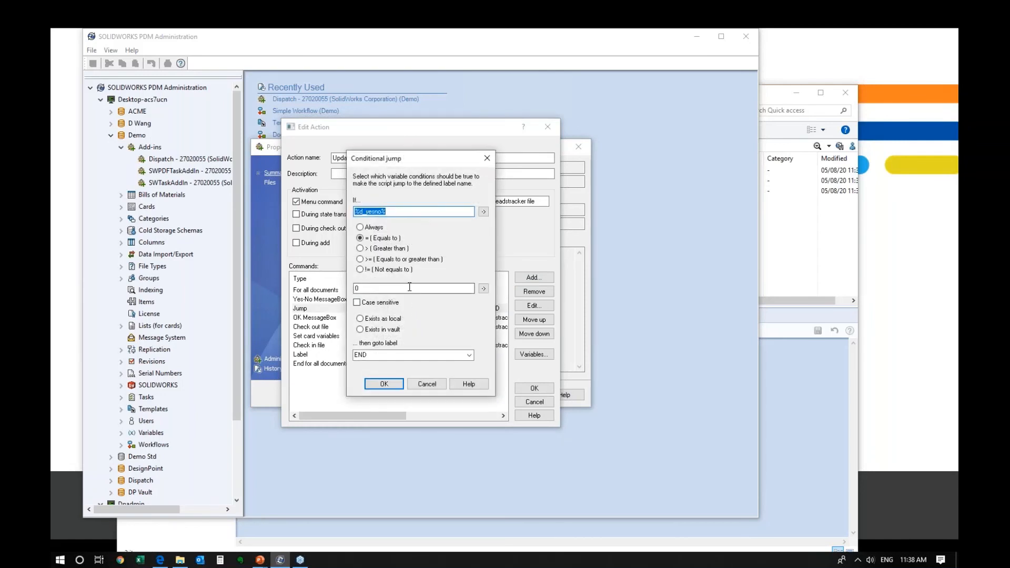
{"action": "left_click", "coordinate": [487, 159]}
{"action": "left_click", "coordinate": [397, 300]}
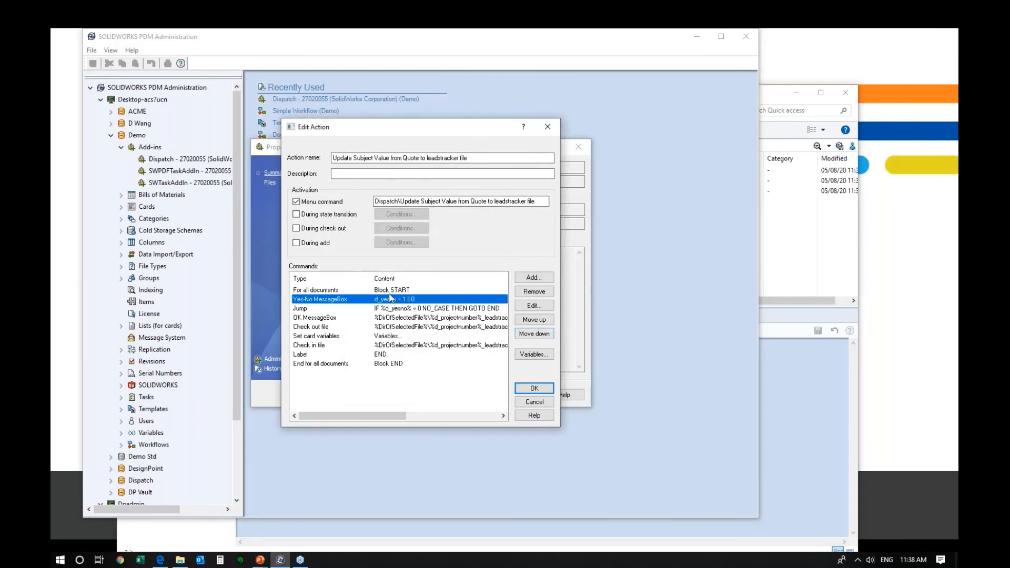
- Insert the d_projectnumber variable into the OK MessageBox text
{"action": "double_click", "coordinate": [394, 318]}
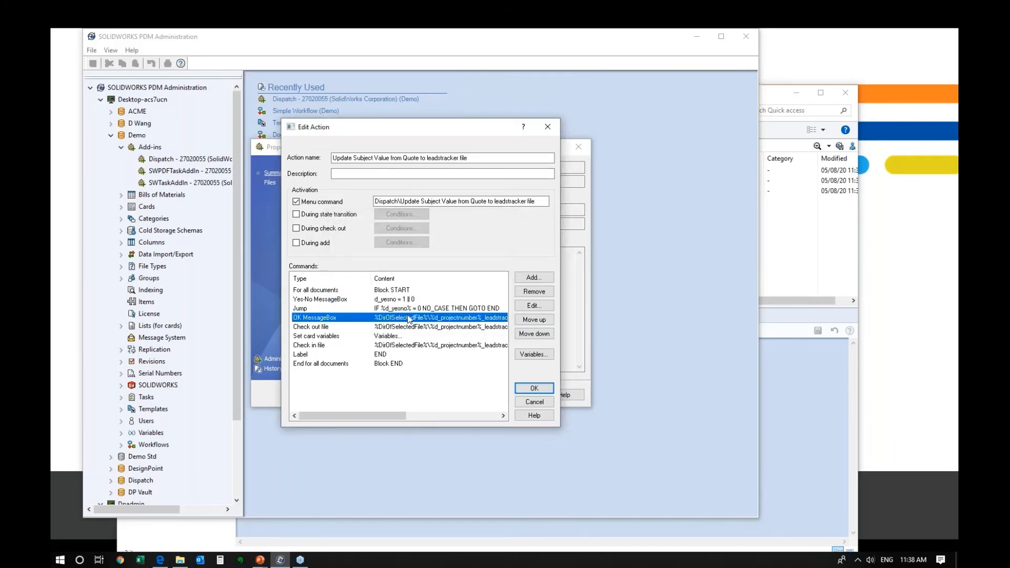
{"action": "left_click", "coordinate": [489, 281]}
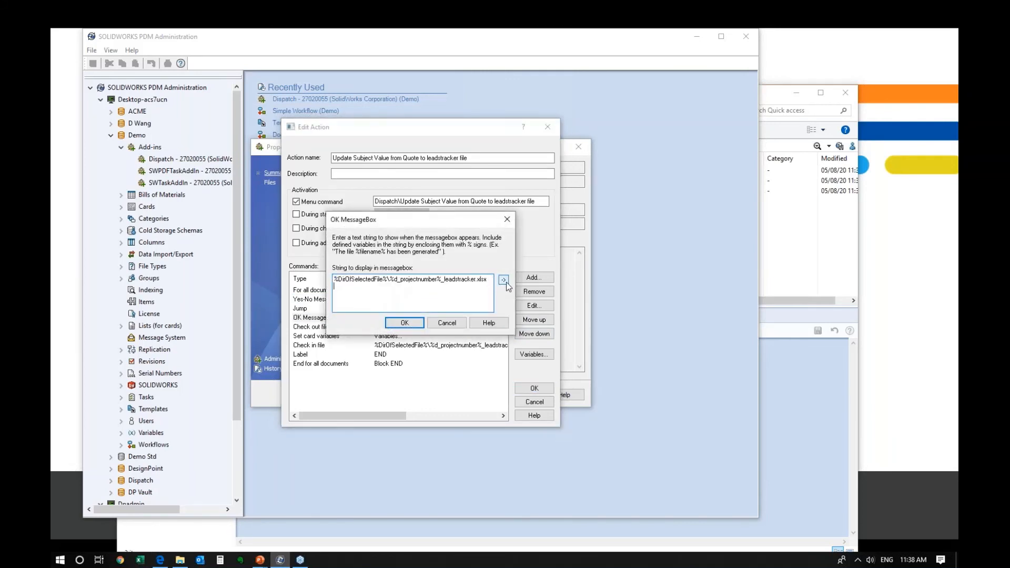
{"action": "left_click", "coordinate": [504, 283]}
{"action": "mouse_move", "coordinate": [585, 309]}
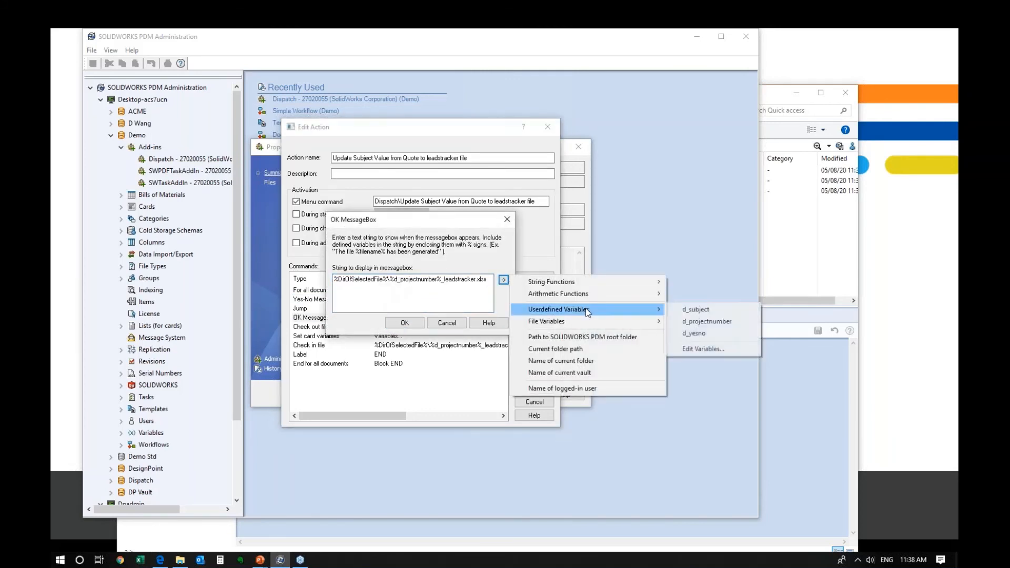
{"action": "left_click", "coordinate": [707, 322]}
{"action": "left_click", "coordinate": [415, 326]}
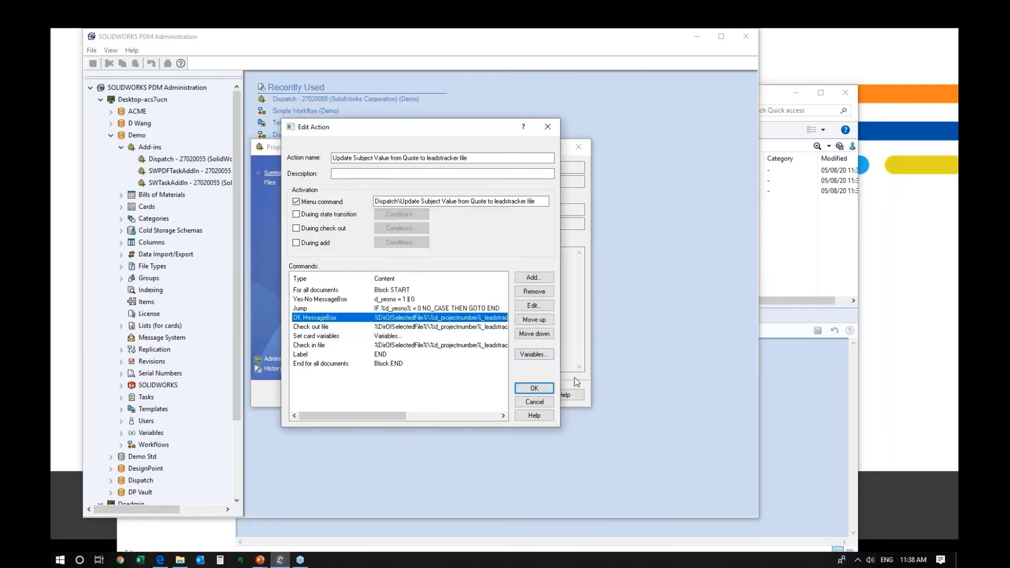
- Save the revised action and close the actions list
{"action": "left_click", "coordinate": [534, 389]}
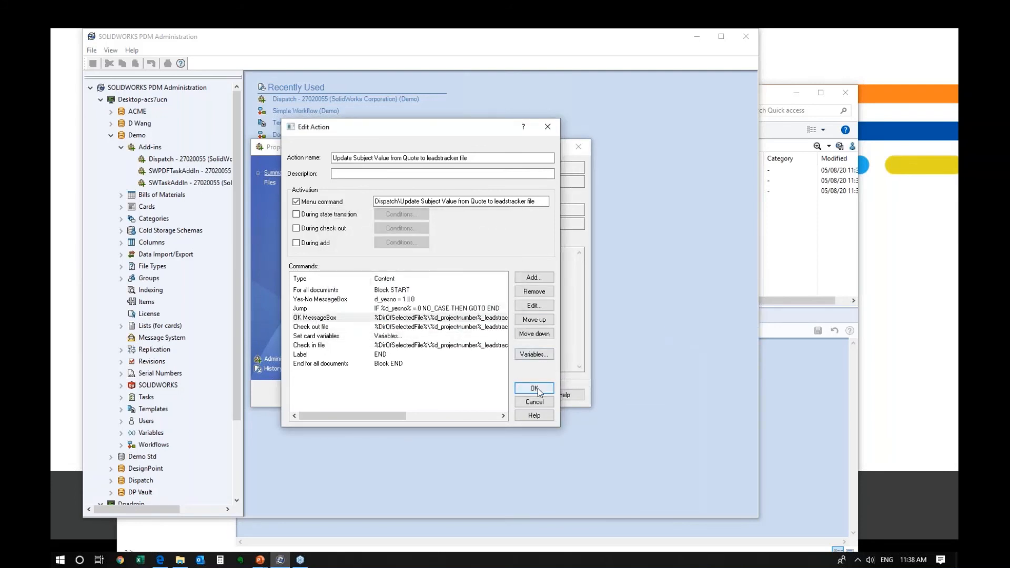
{"action": "left_click", "coordinate": [516, 338]}
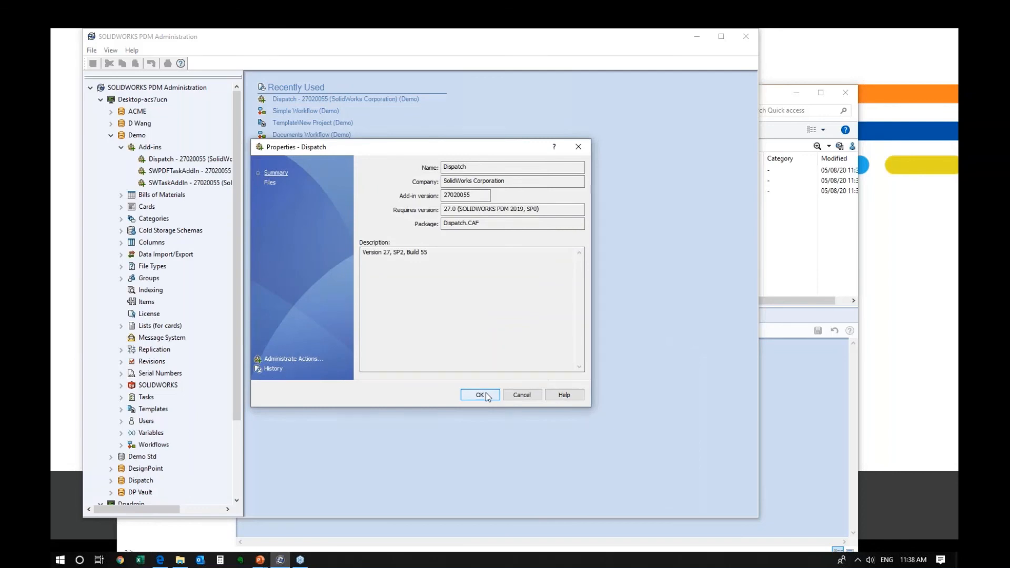
{"action": "left_click", "coordinate": [480, 394]}
- Bring the P200024 Quotes folder forward and select P200024_quote.docx's Subject field
{"action": "left_click", "coordinate": [792, 369]}
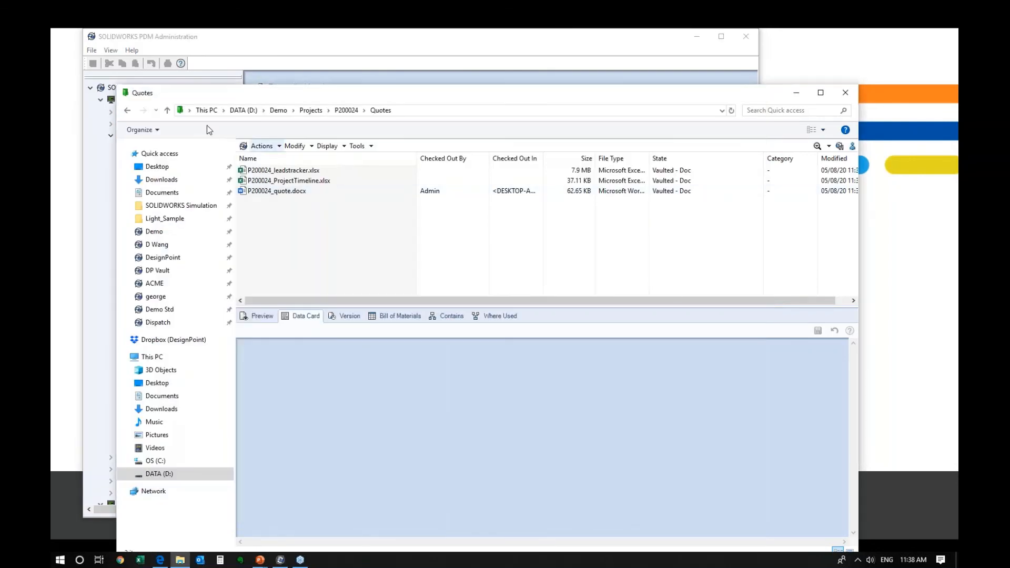
{"action": "left_click", "coordinate": [272, 197]}
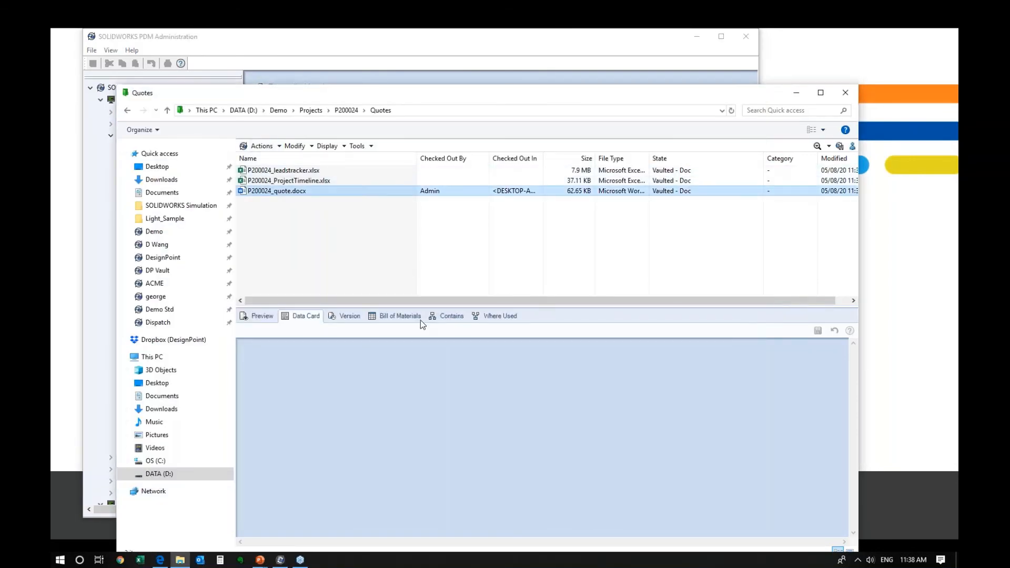
{"action": "right_click", "coordinate": [271, 193]}
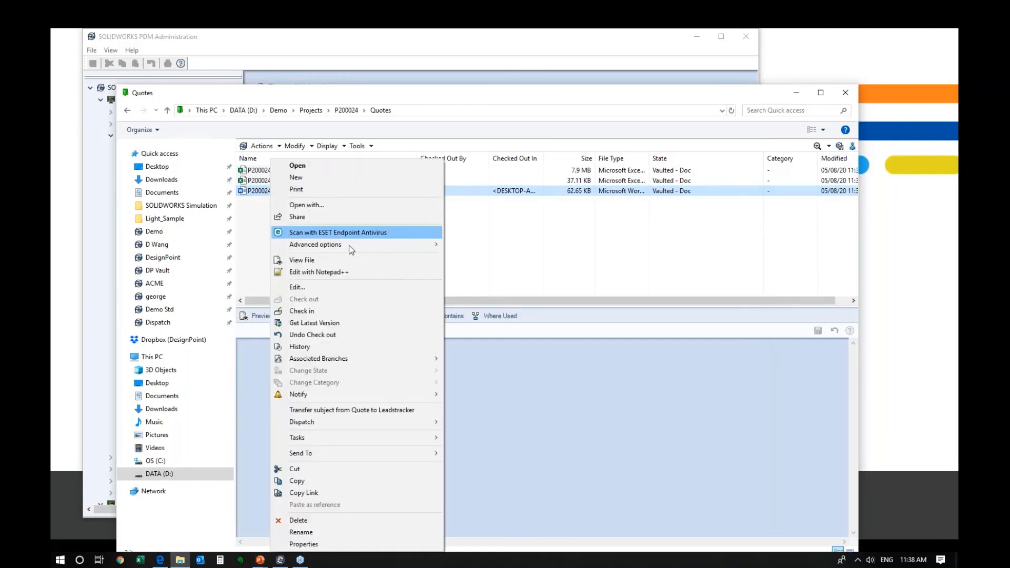
{"action": "left_click", "coordinate": [491, 297]}
{"action": "left_click", "coordinate": [279, 194]}
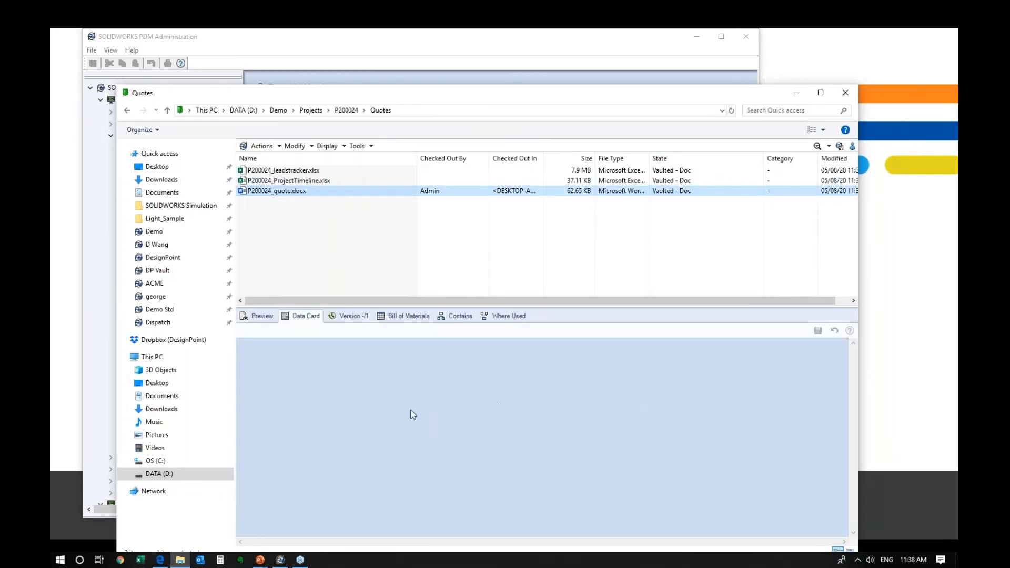
{"action": "left_click", "coordinate": [492, 421]}
- Save Subject testtest333 on the quote, run the Subject transfer, and answer No
{"action": "type", "text": "333"}
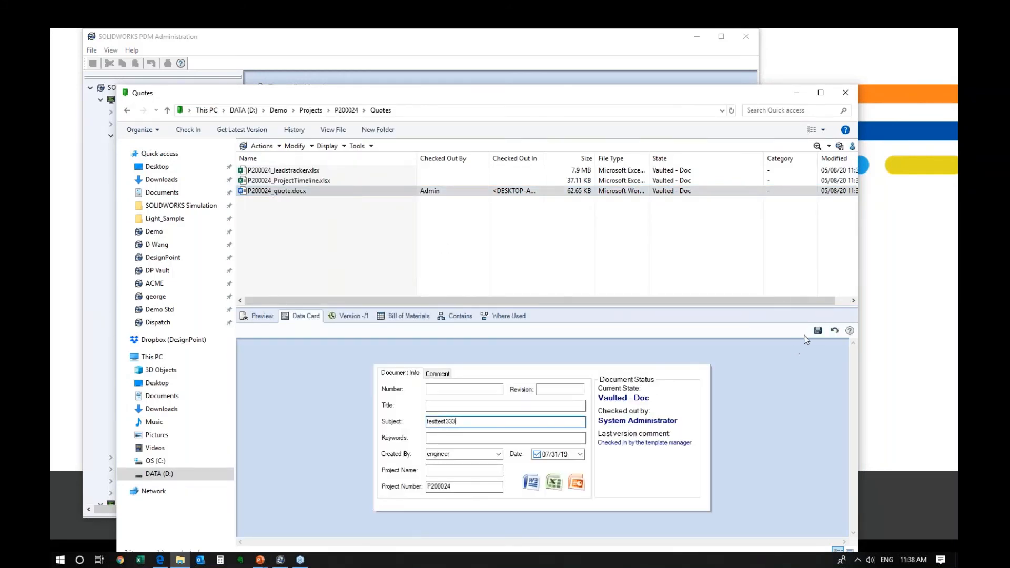
{"action": "left_click", "coordinate": [817, 330]}
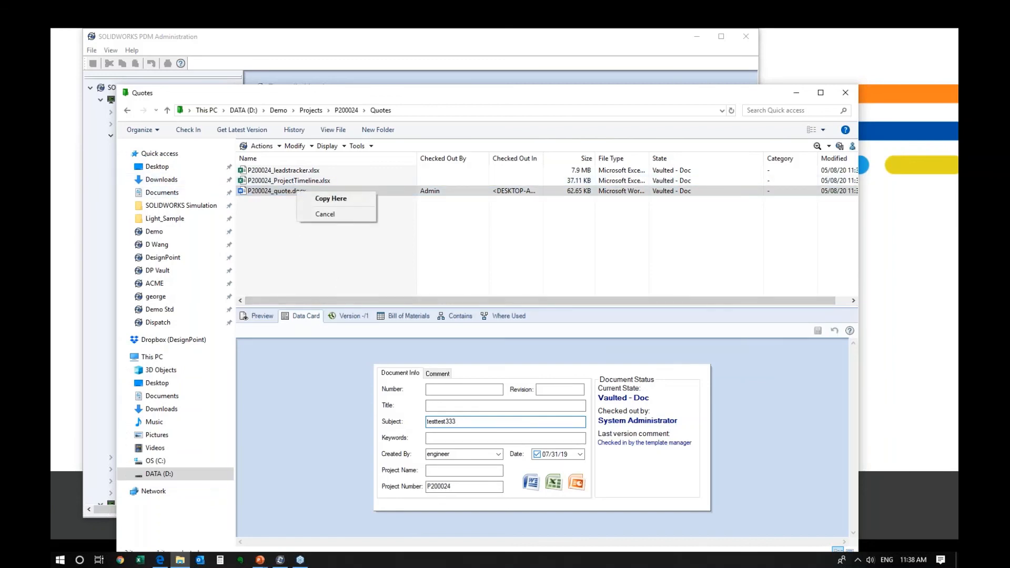
{"action": "right_click", "coordinate": [266, 188]}
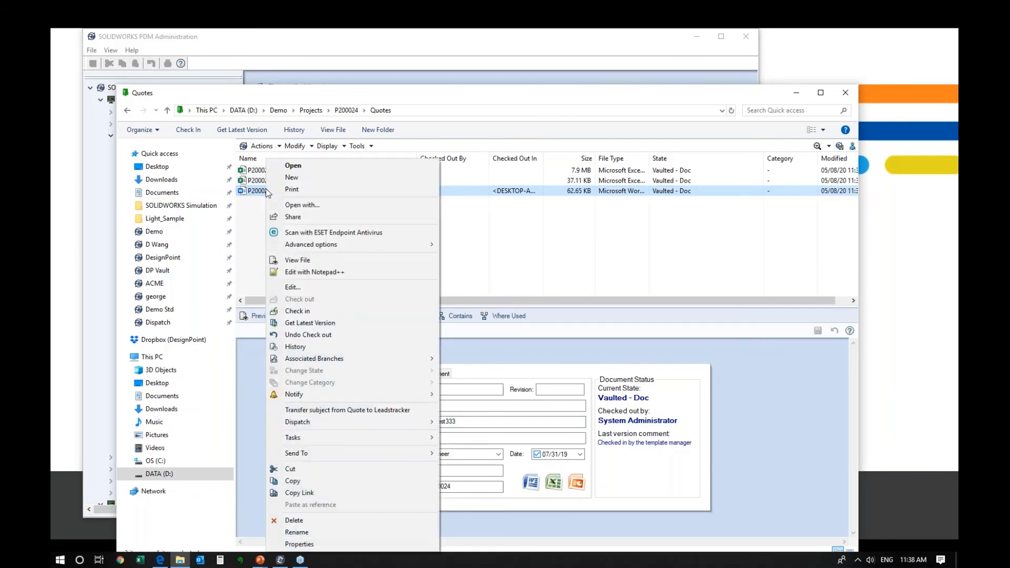
{"action": "mouse_move", "coordinate": [421, 421]}
{"action": "left_click", "coordinate": [481, 422]}
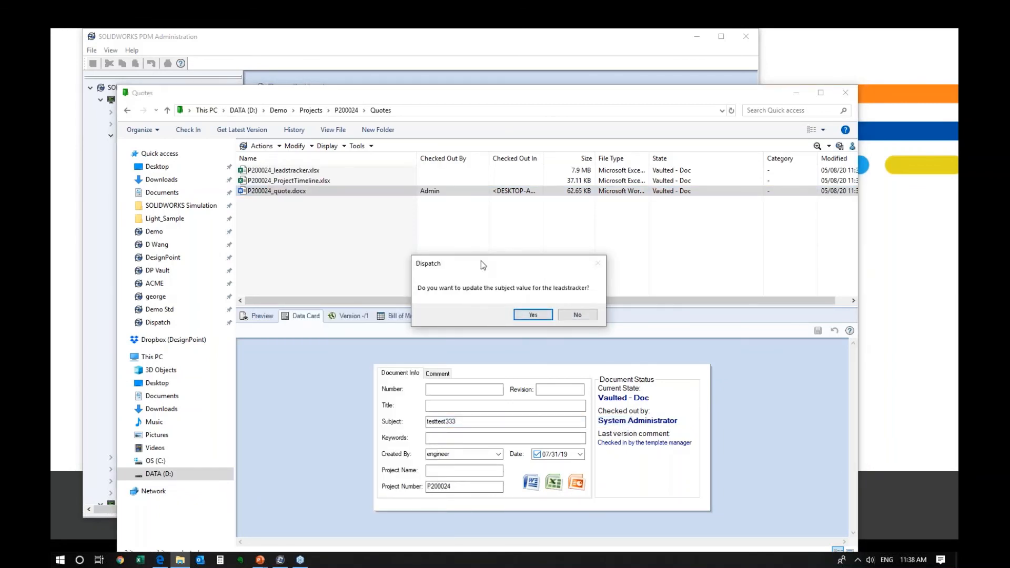
{"action": "left_click_drag", "start_coordinate": [478, 264], "coordinate": [434, 227]}
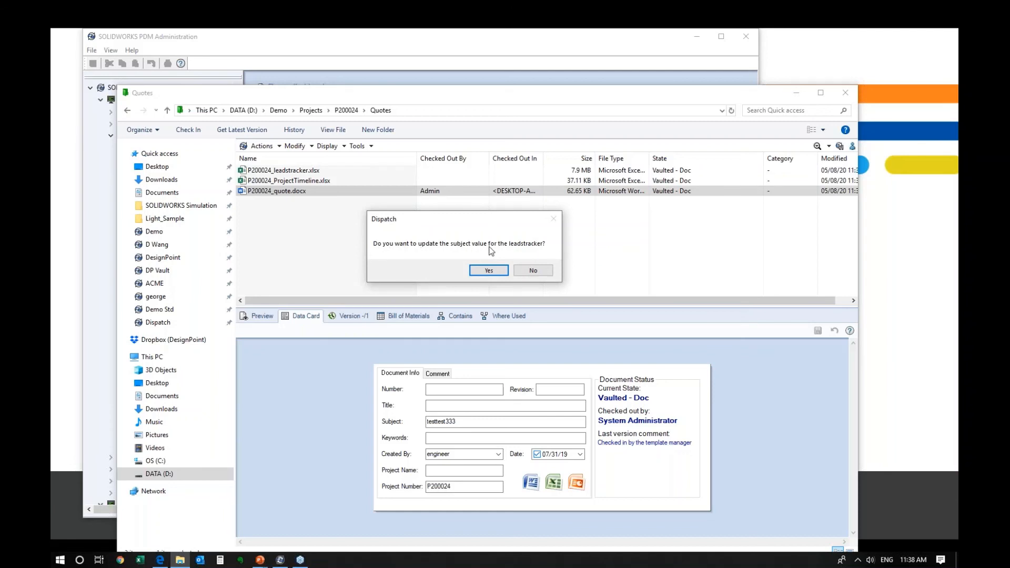
{"action": "left_click", "coordinate": [532, 270]}
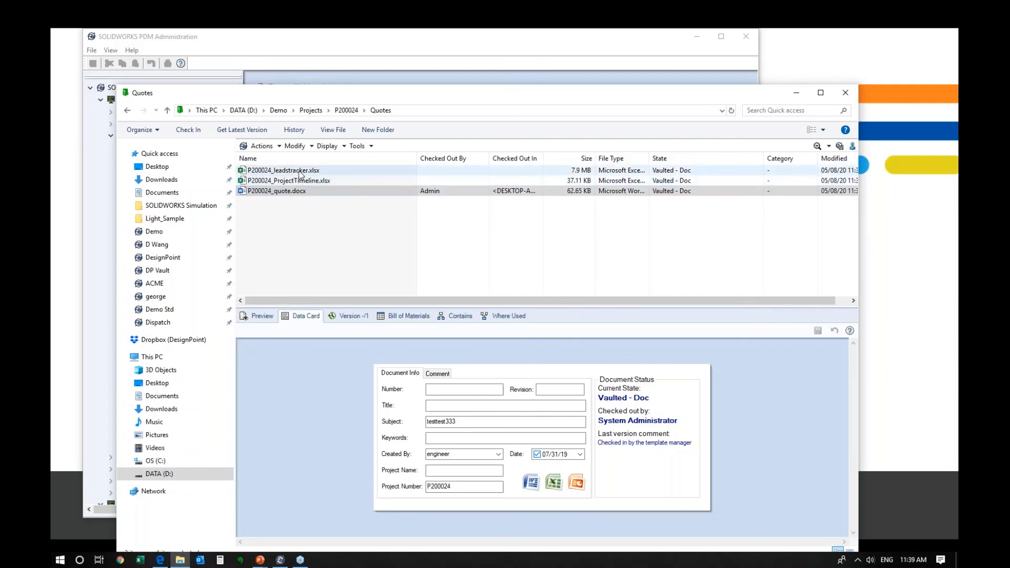
- Check that leadstracker's Subject still reads testtest, then return to the quote
{"action": "left_click", "coordinate": [300, 172]}
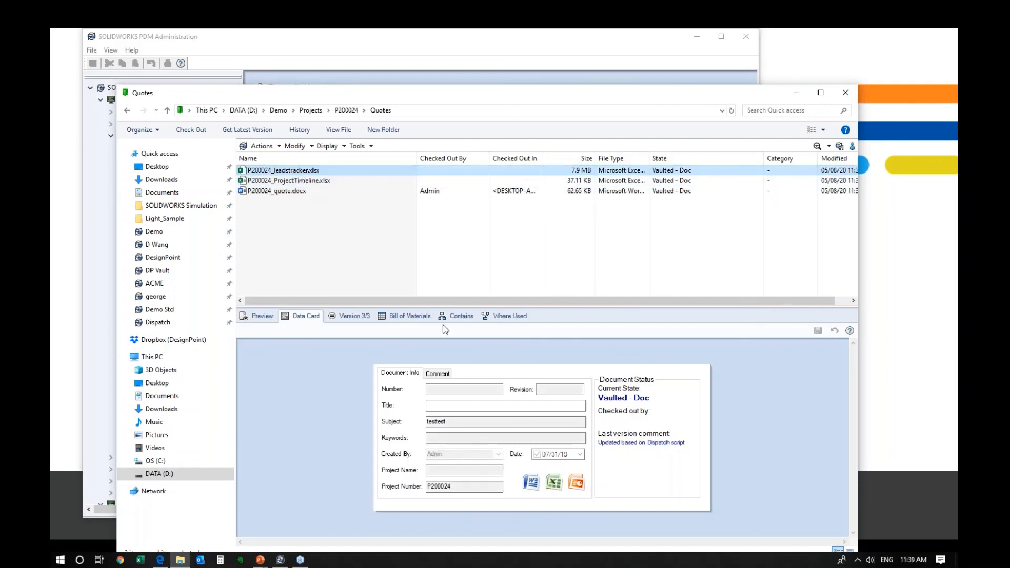
{"action": "left_click", "coordinate": [460, 421]}
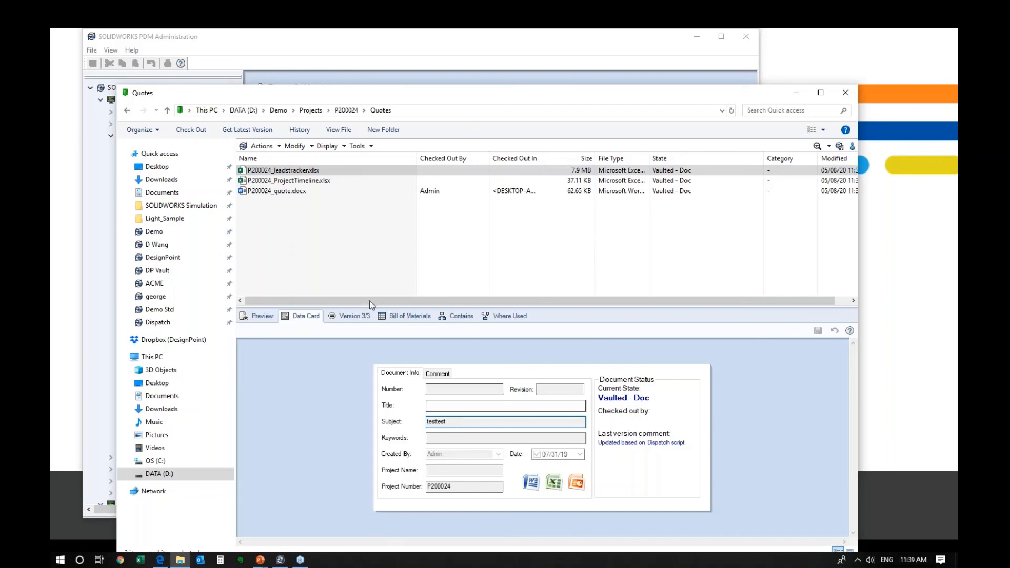
{"action": "left_click", "coordinate": [295, 191]}
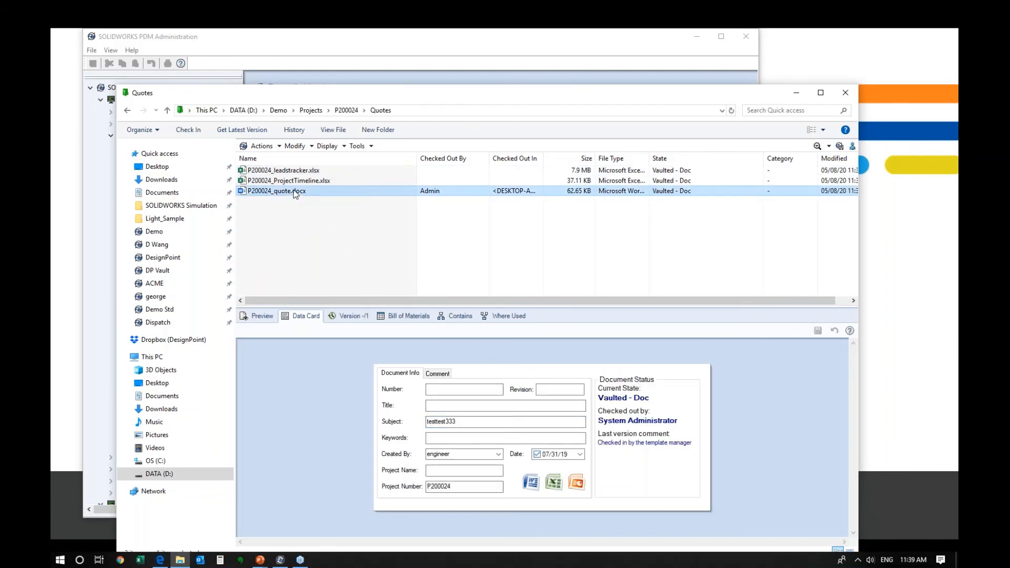
- Run Update Subject Value on P200024_quote.docx, answering Yes and acknowledging the message
{"action": "right_click", "coordinate": [295, 192]}
{"action": "mouse_move", "coordinate": [389, 419]}
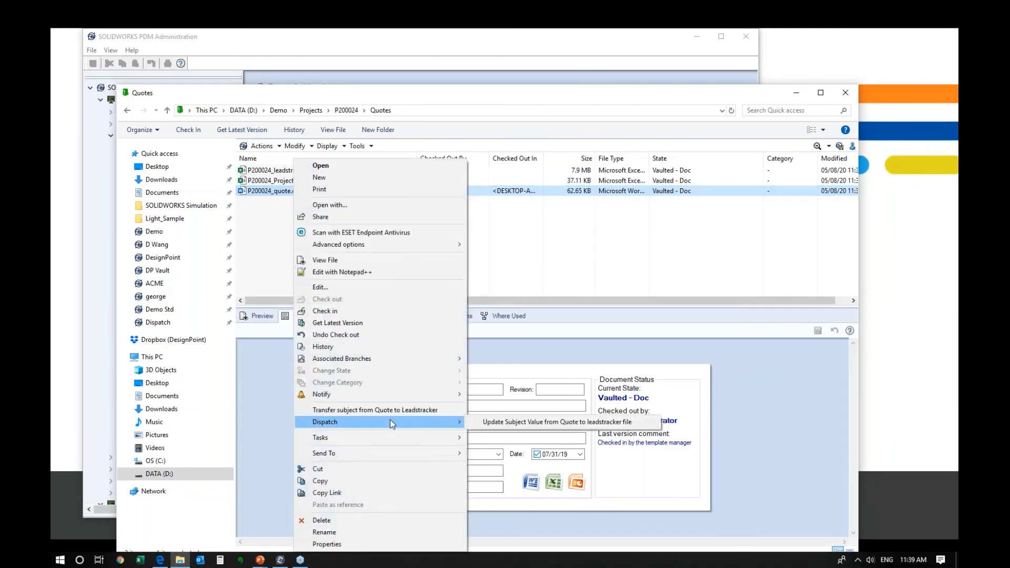
{"action": "left_click", "coordinate": [538, 422]}
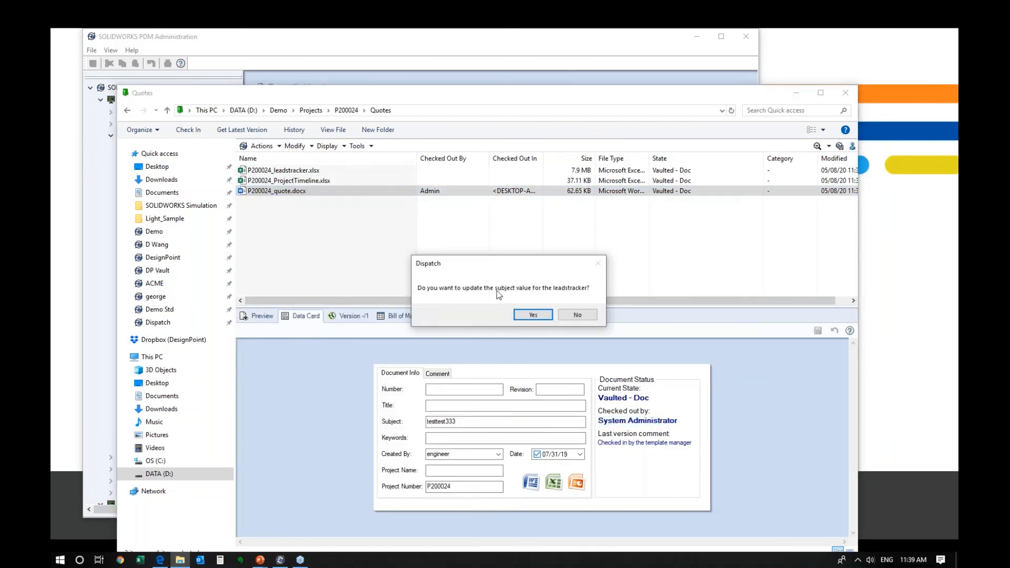
{"action": "left_click", "coordinate": [533, 315]}
{"action": "left_click_drag", "start_coordinate": [492, 263], "coordinate": [427, 218]}
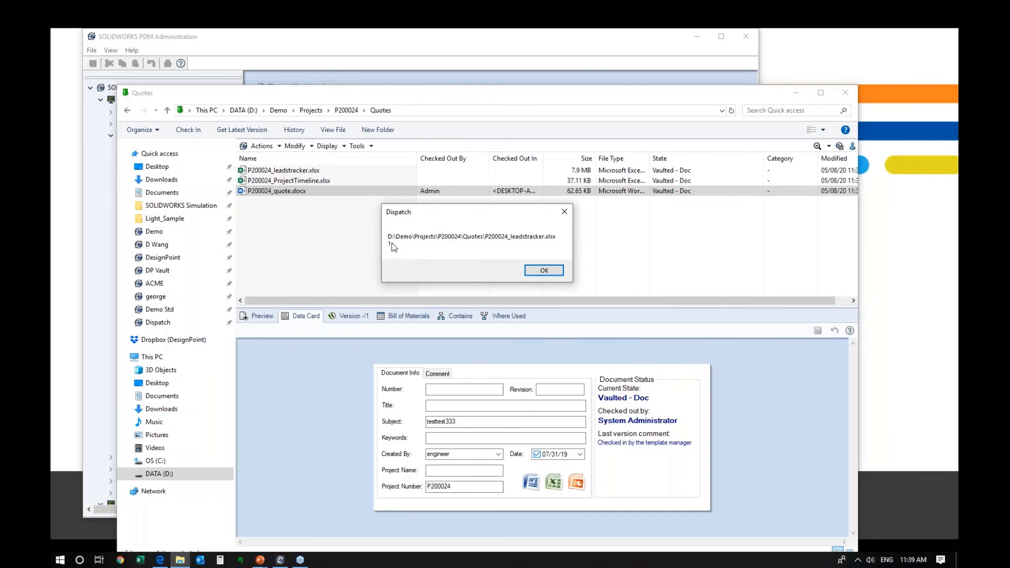
{"action": "left_click", "coordinate": [541, 271]}
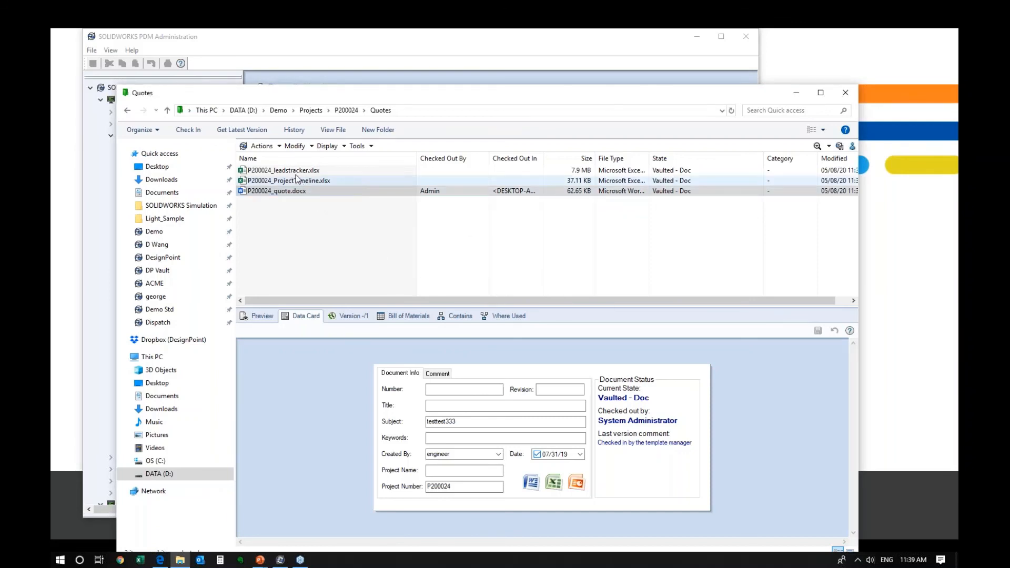
- Verify leadstracker's Subject reads testtest333, then reopen the Dispatch add-in properties
{"action": "left_click", "coordinate": [316, 170]}
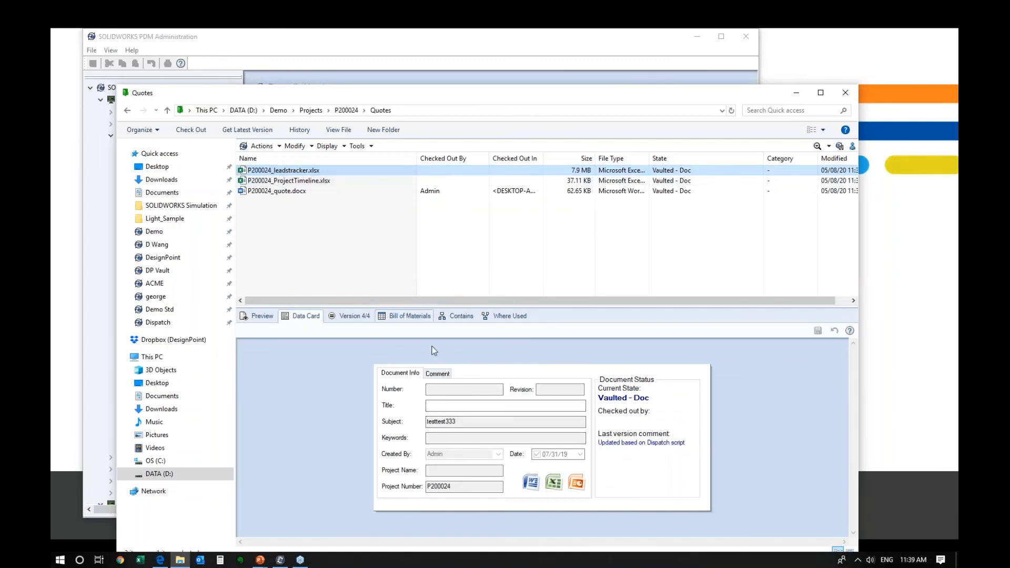
{"action": "left_click_drag", "start_coordinate": [459, 422], "coordinate": [413, 416]}
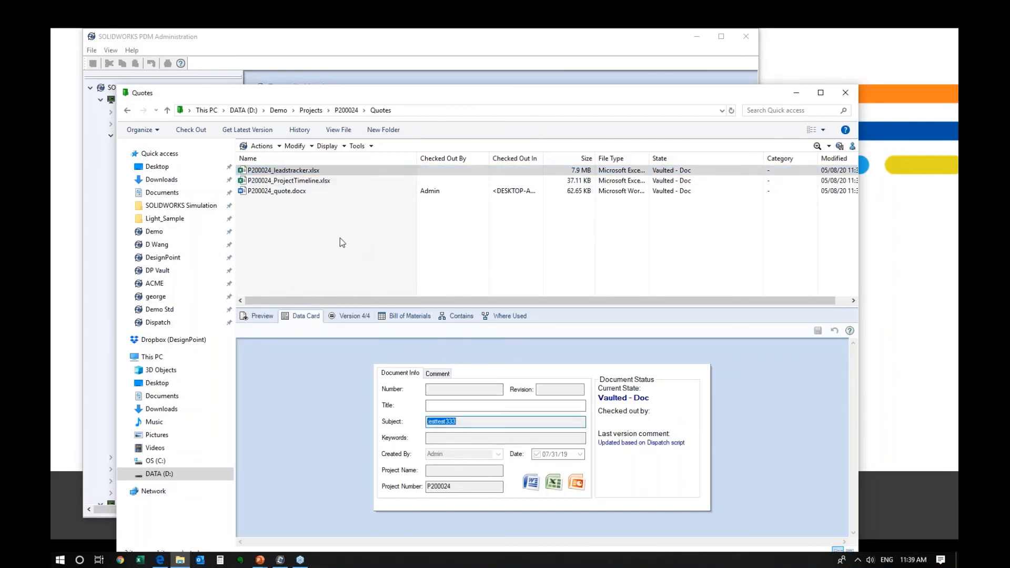
{"action": "left_click", "coordinate": [302, 191]}
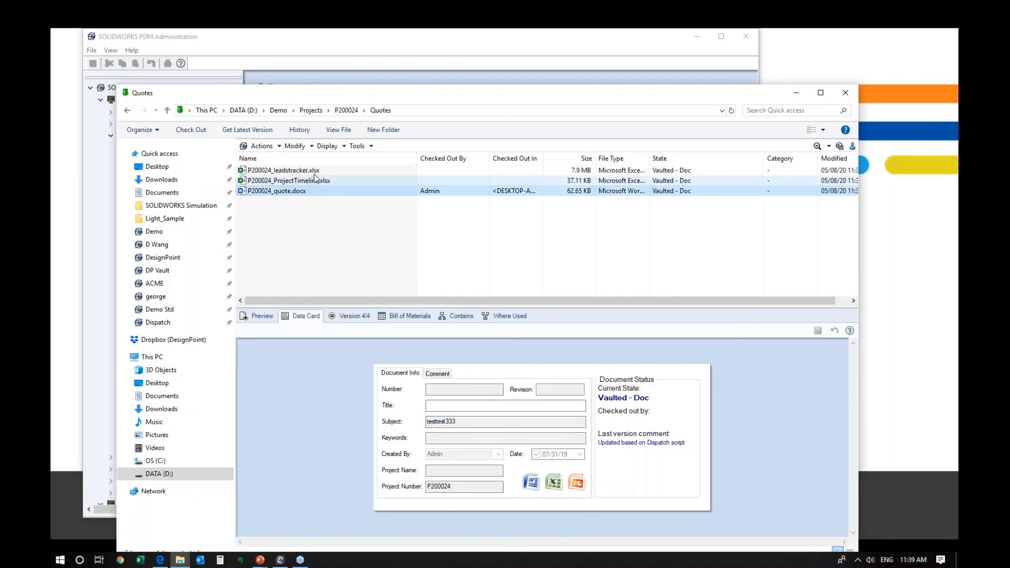
{"action": "left_click", "coordinate": [314, 171]}
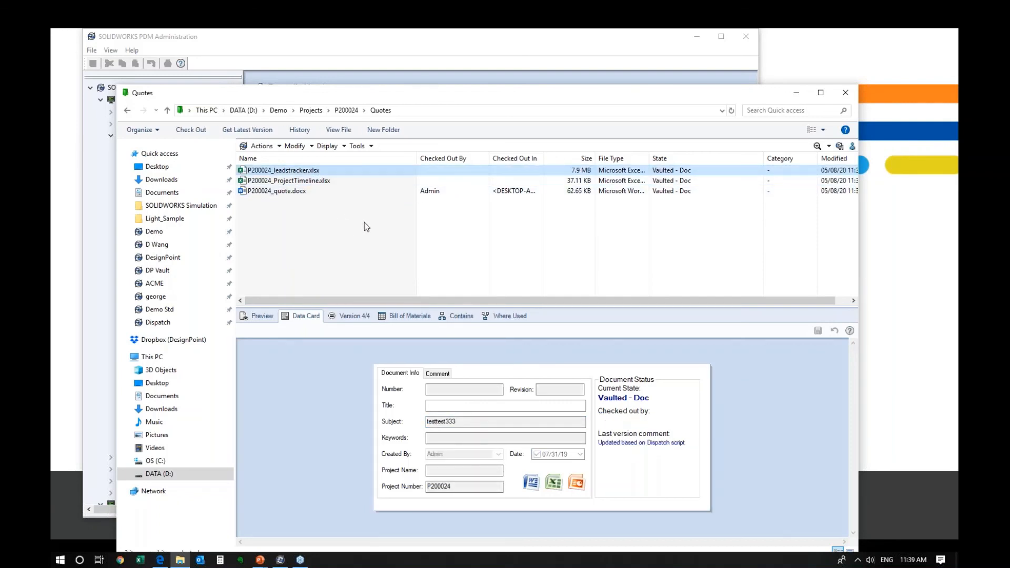
{"action": "left_click", "coordinate": [418, 79]}
{"action": "double_click", "coordinate": [184, 158]}
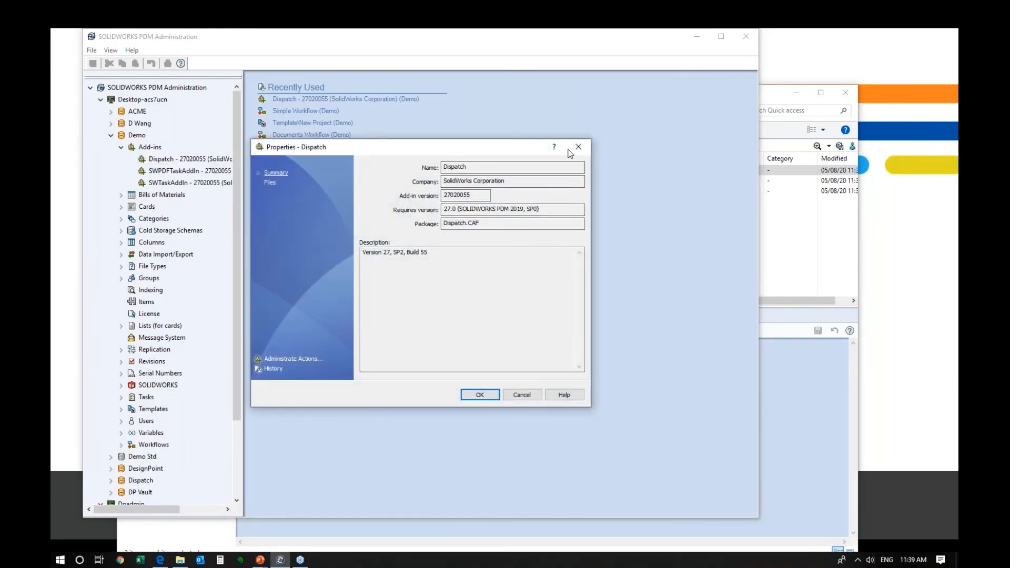
- Close the Dispatch properties dialog and the Quotes vault window
{"action": "left_click", "coordinate": [572, 152]}
{"action": "left_click", "coordinate": [793, 213]}
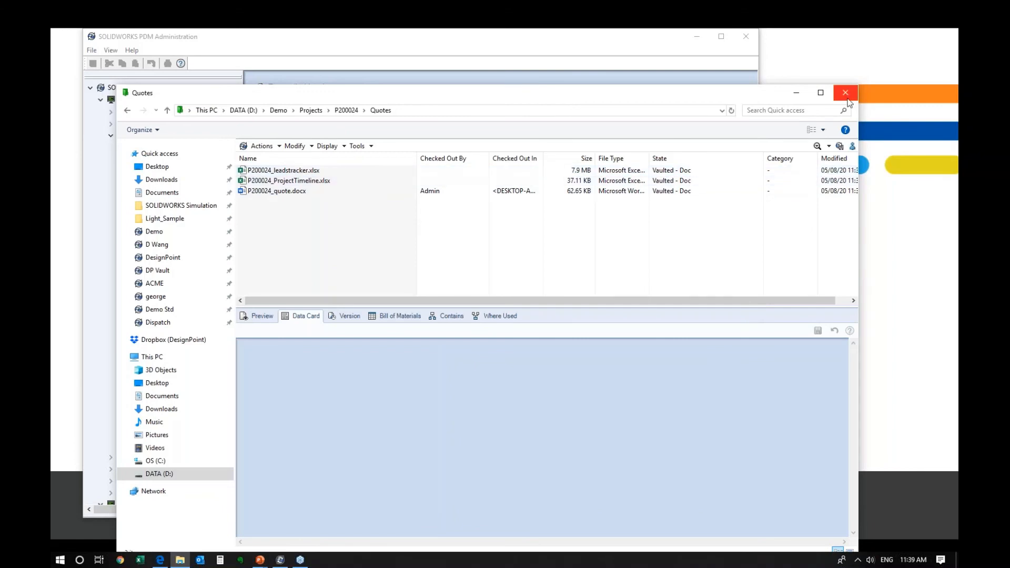
{"action": "left_click_drag", "start_coordinate": [764, 98], "coordinate": [754, 74]}
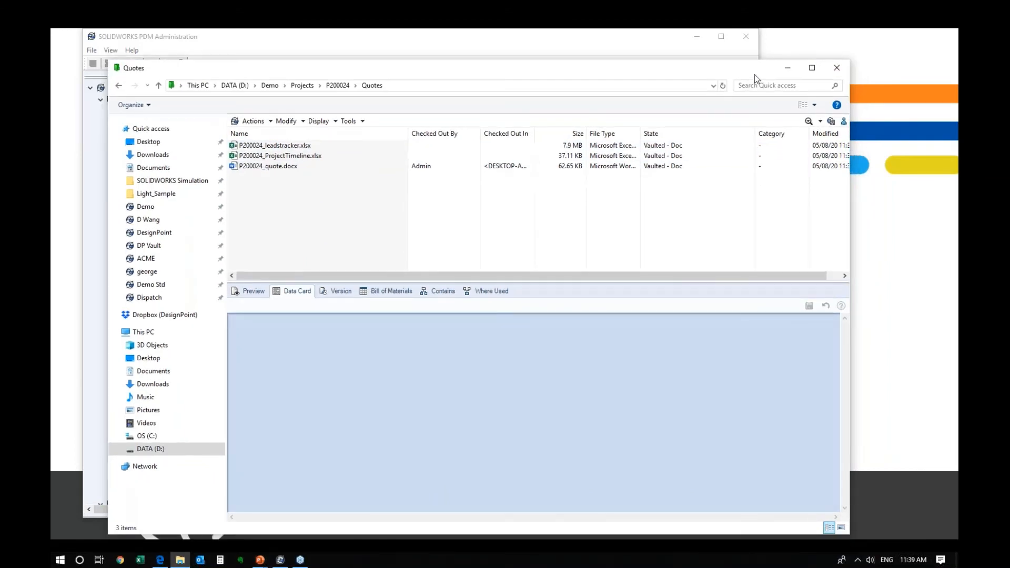
{"action": "left_click", "coordinate": [831, 74]}
- Close PDM Administration, advance to the Best Practices slide, and switch to the help page
{"action": "left_click", "coordinate": [746, 37]}
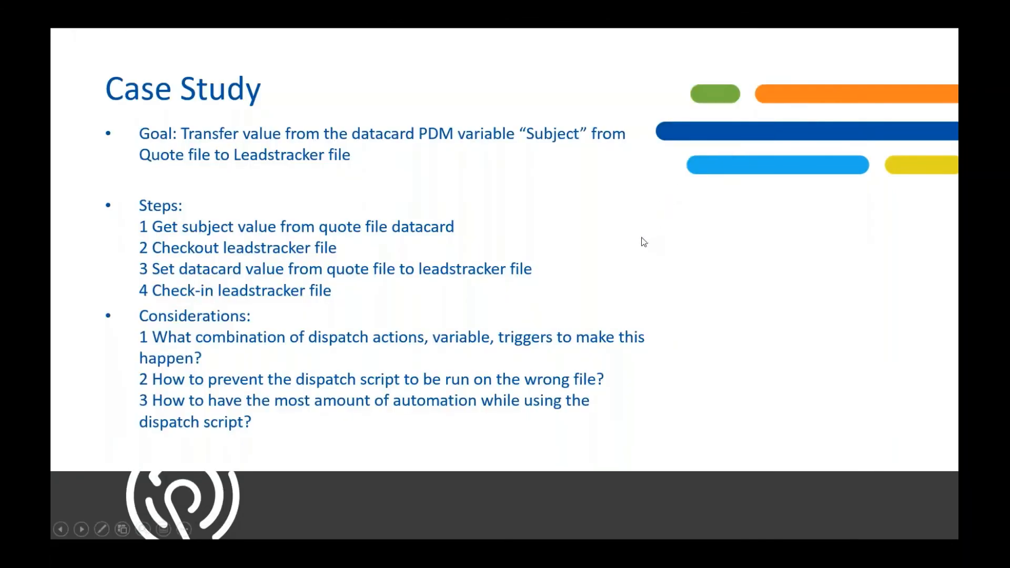
{"action": "left_click", "coordinate": [538, 232]}
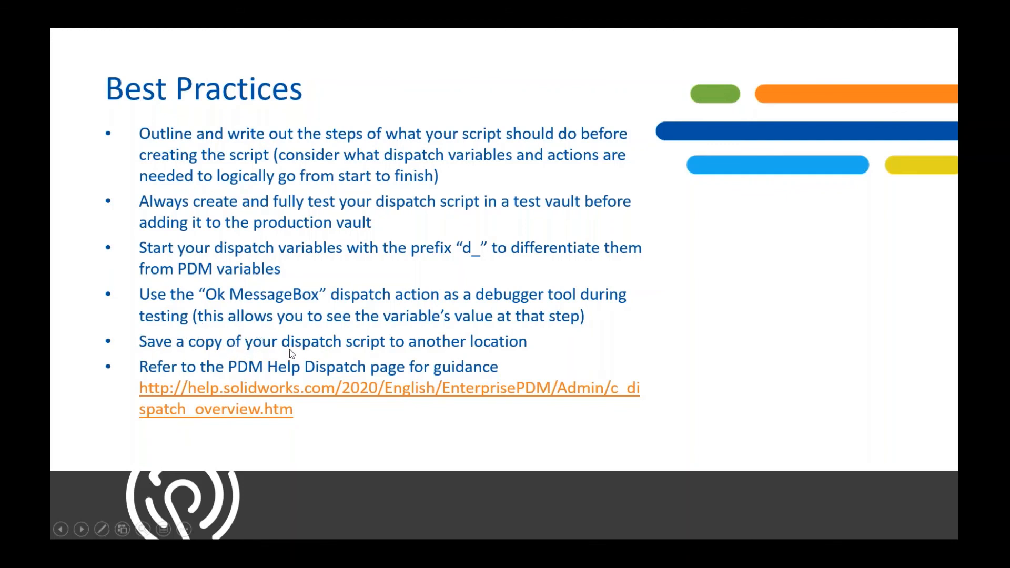
{"action": "key", "text": "alt+Tab"}
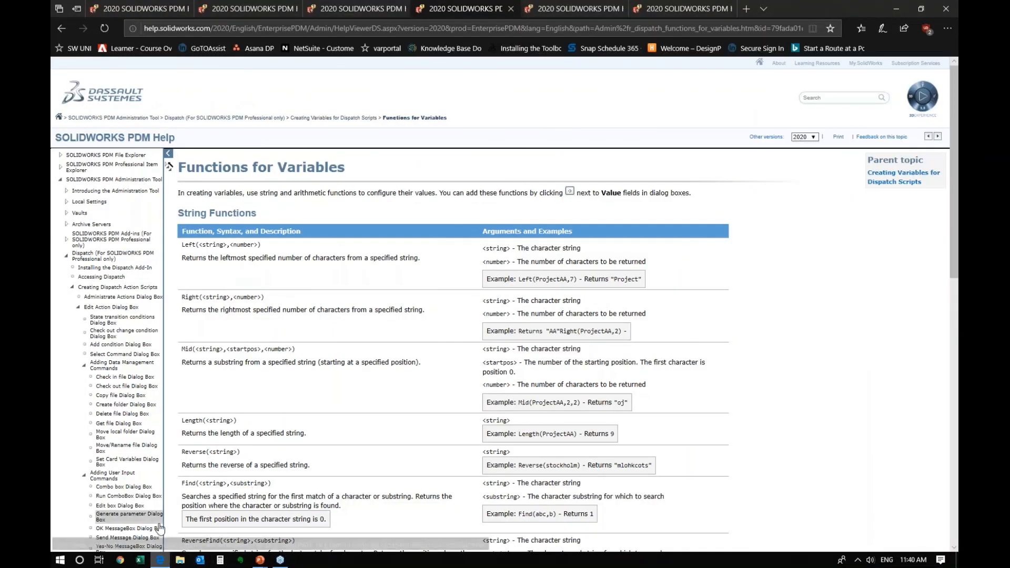
- Launch PDM Administration via 'admin', log into the Demo vault, and open Dispatch's properties
{"action": "left_click", "coordinate": [60, 559]}
{"action": "type", "text": "admin"}
{"action": "key", "text": "Return"}
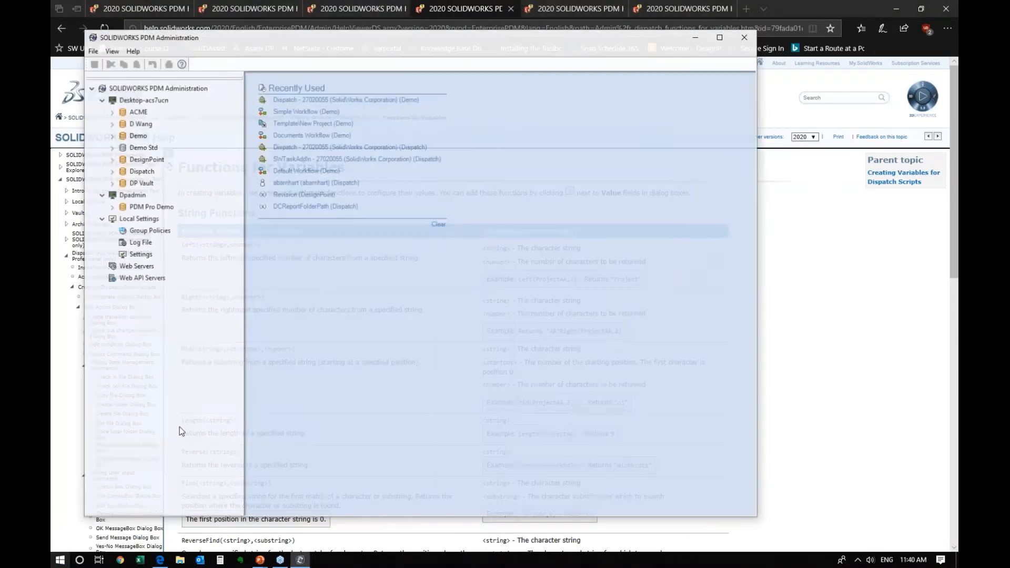
{"action": "left_click", "coordinate": [109, 135]}
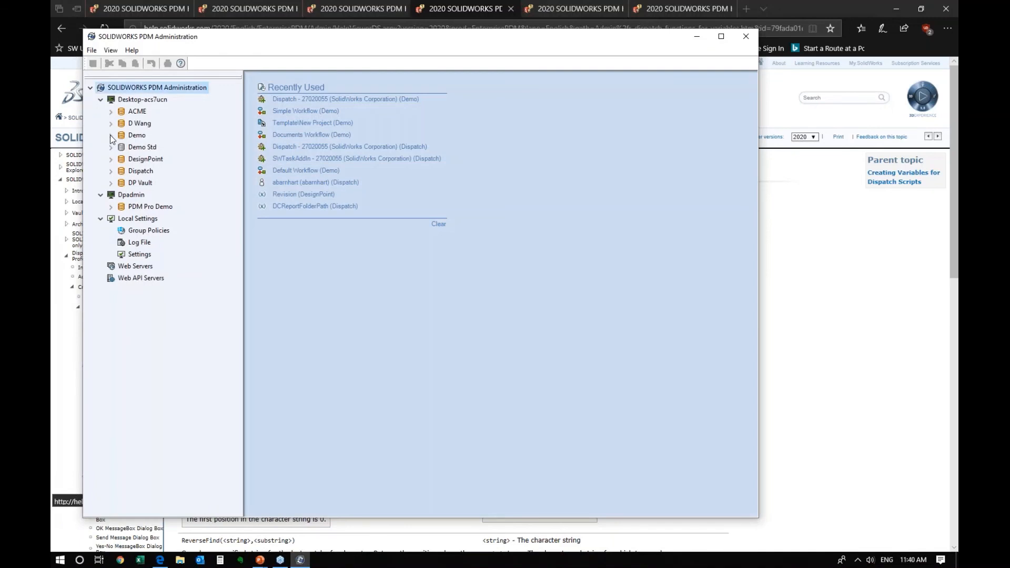
{"action": "type", "text": "••"}
{"action": "key", "text": "Return"}
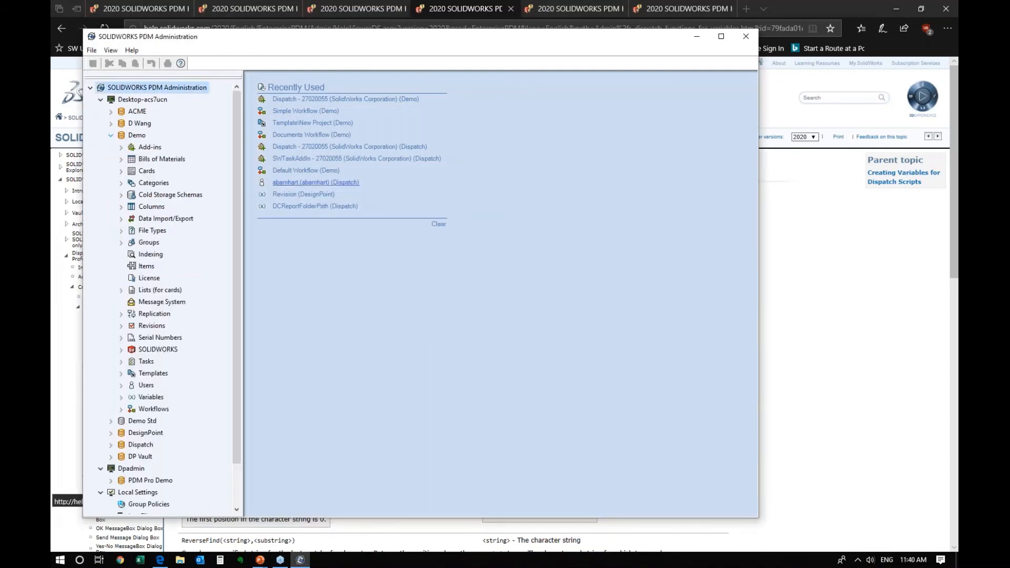
{"action": "left_click", "coordinate": [122, 147]}
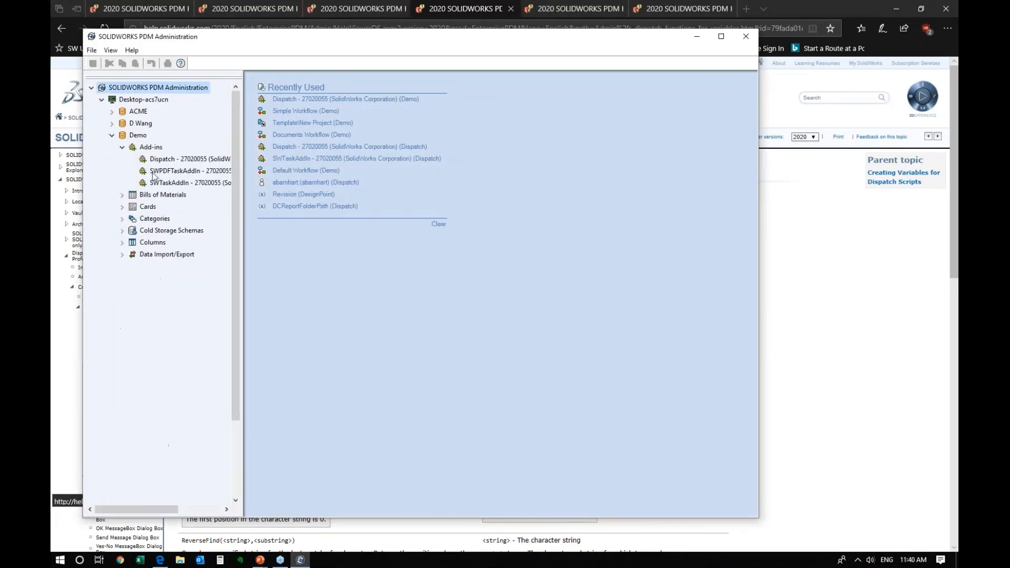
{"action": "double_click", "coordinate": [163, 160]}
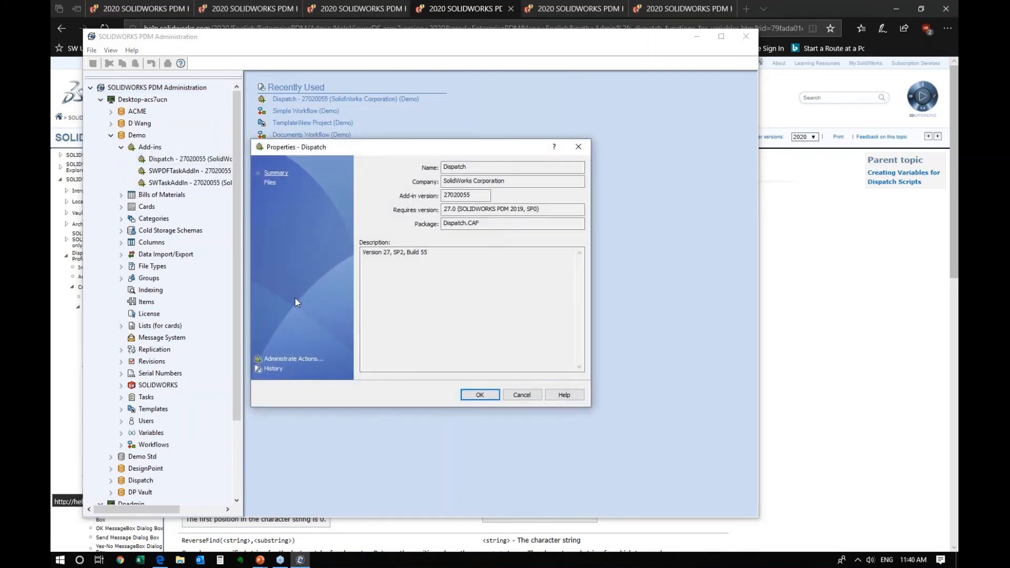
- Export the Update Subject Value action as an .acn file named 'Update Subject' on the Desktop
{"action": "left_click", "coordinate": [294, 358]}
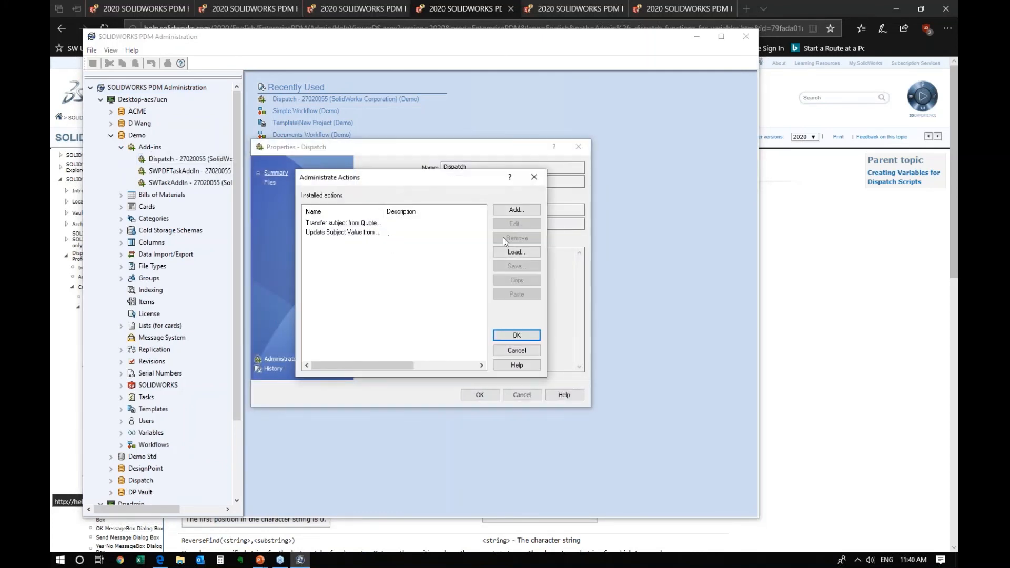
{"action": "left_click", "coordinate": [368, 233]}
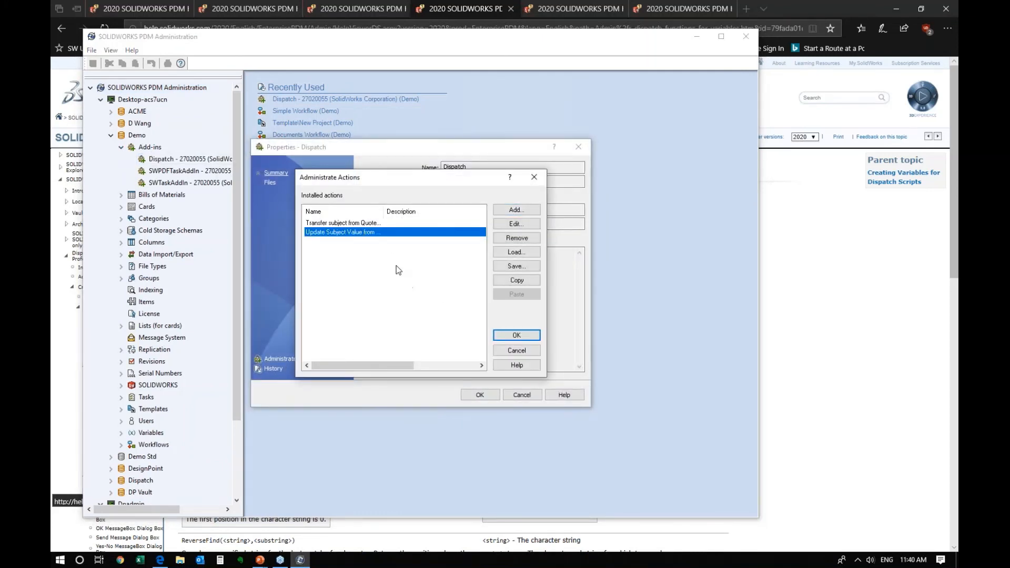
{"action": "left_click_drag", "start_coordinate": [382, 210], "coordinate": [431, 210]}
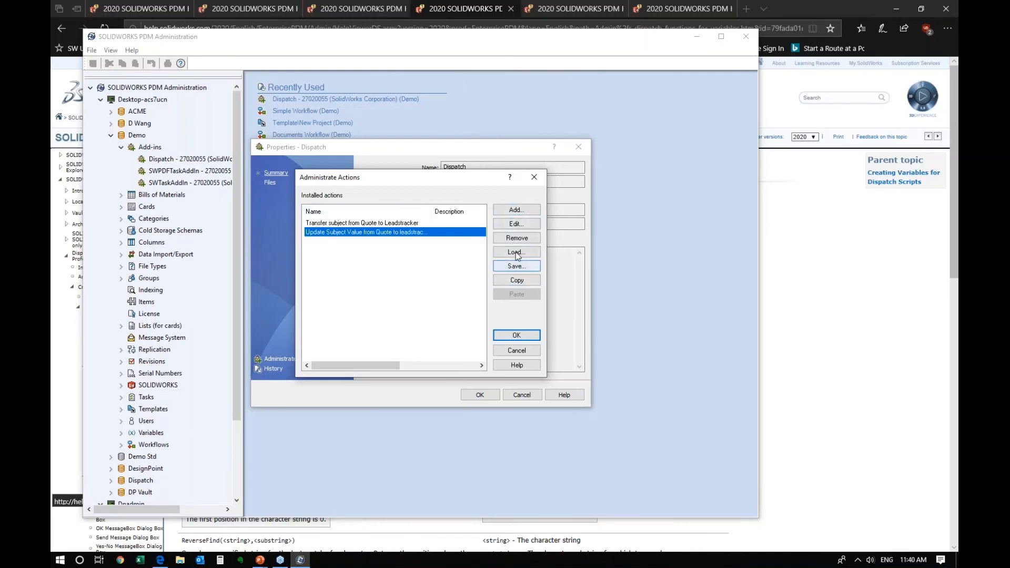
{"action": "left_click", "coordinate": [524, 268]}
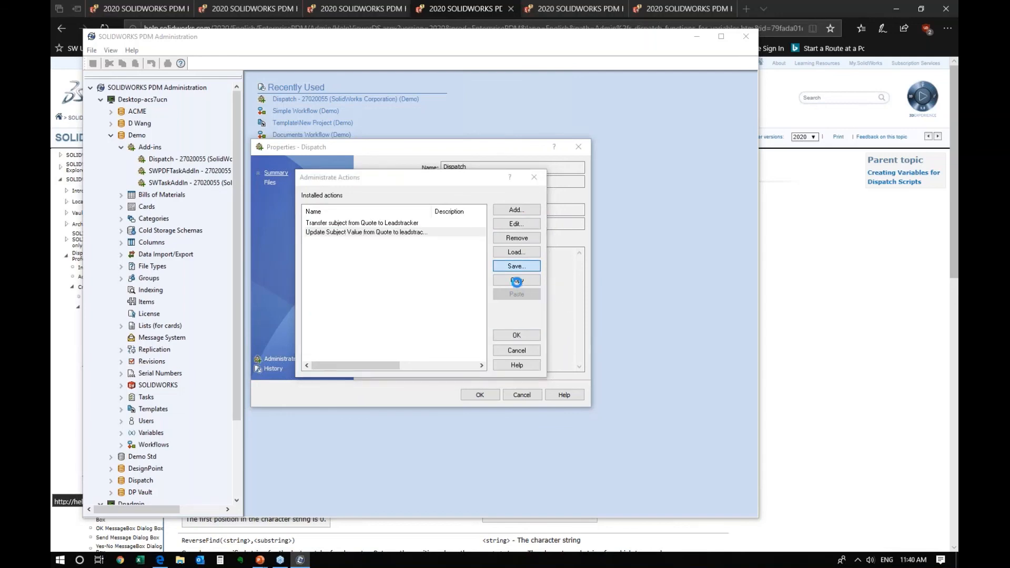
{"action": "scroll", "coordinate": [345, 274], "scroll_direction": "up", "scroll_amount": 3}
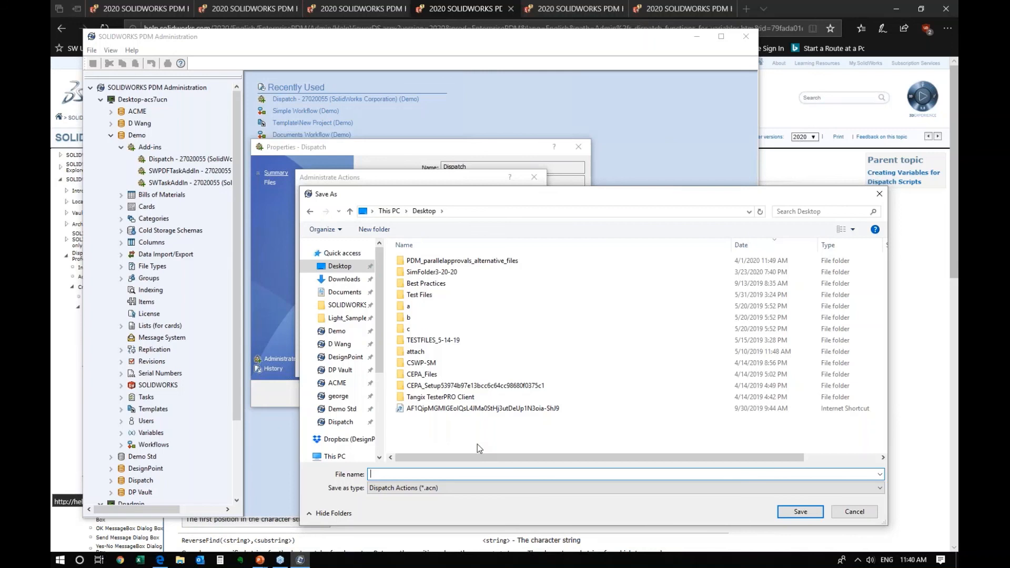
{"action": "type", "text": "Update Subject"}
{"action": "left_click", "coordinate": [818, 508]}
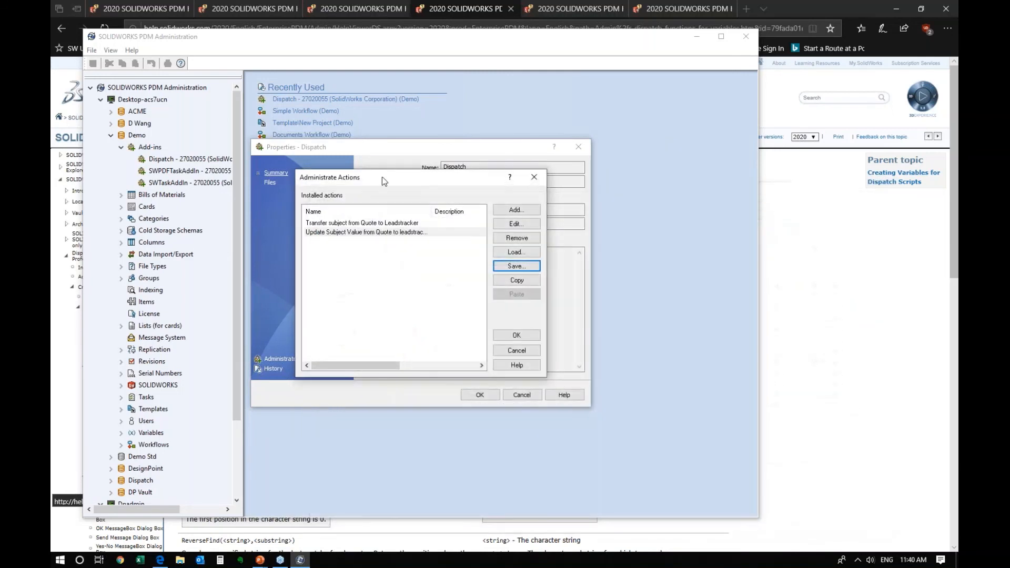
- Remove the Update Subject Value action and reinstall it from Update Subject.acn
{"action": "left_click", "coordinate": [402, 232]}
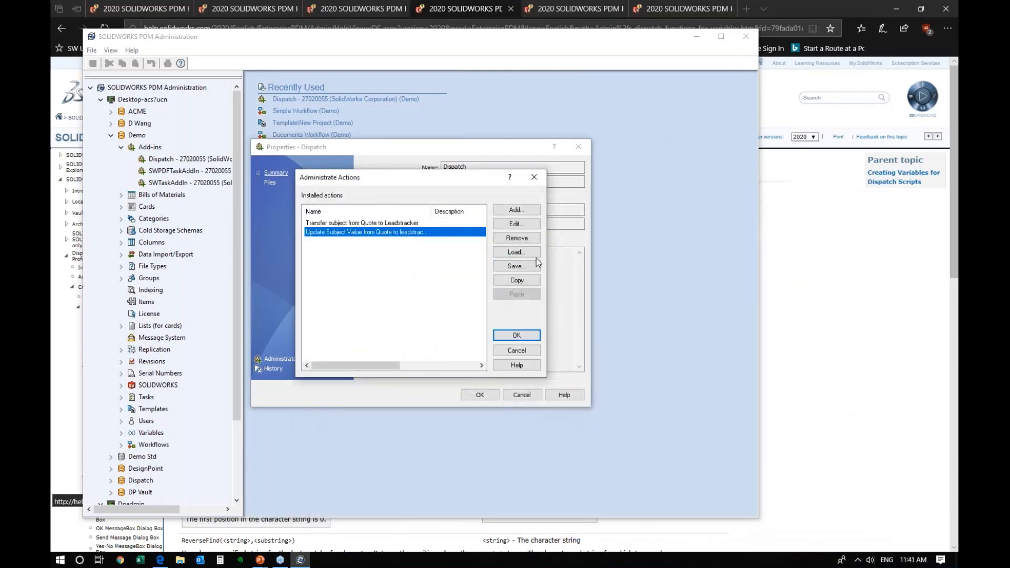
{"action": "left_click", "coordinate": [516, 237]}
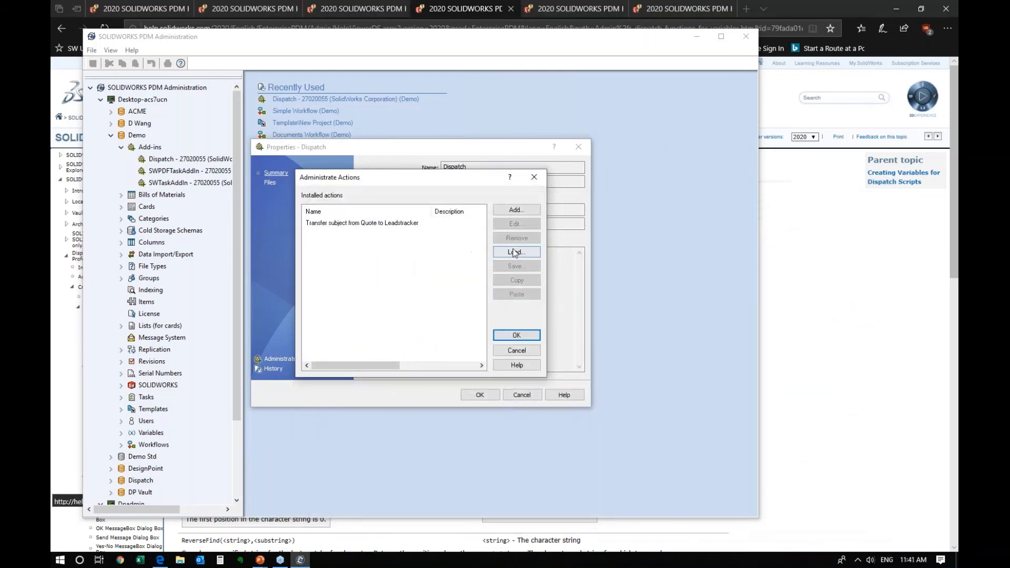
{"action": "left_click", "coordinate": [513, 253]}
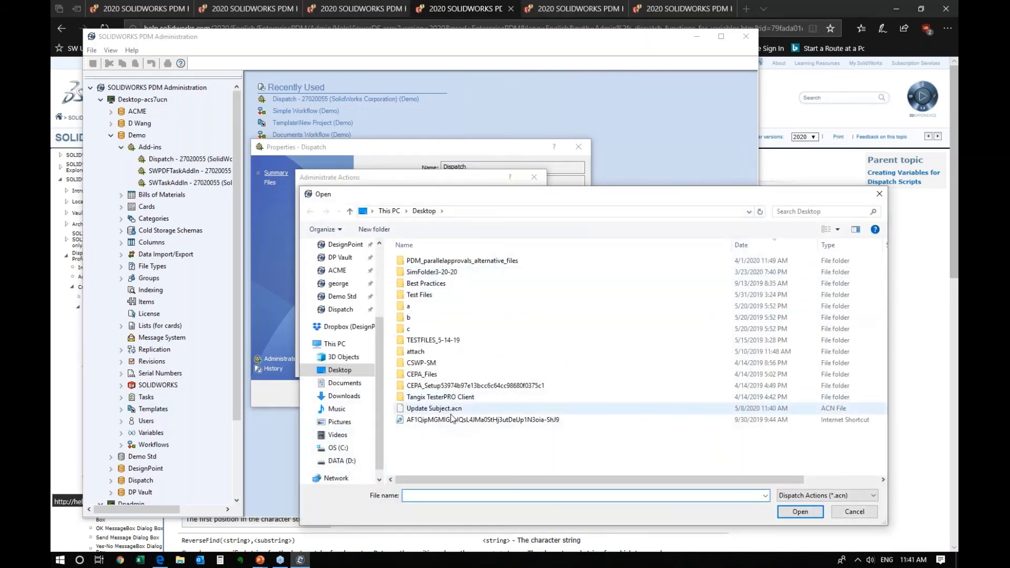
{"action": "left_click", "coordinate": [447, 409]}
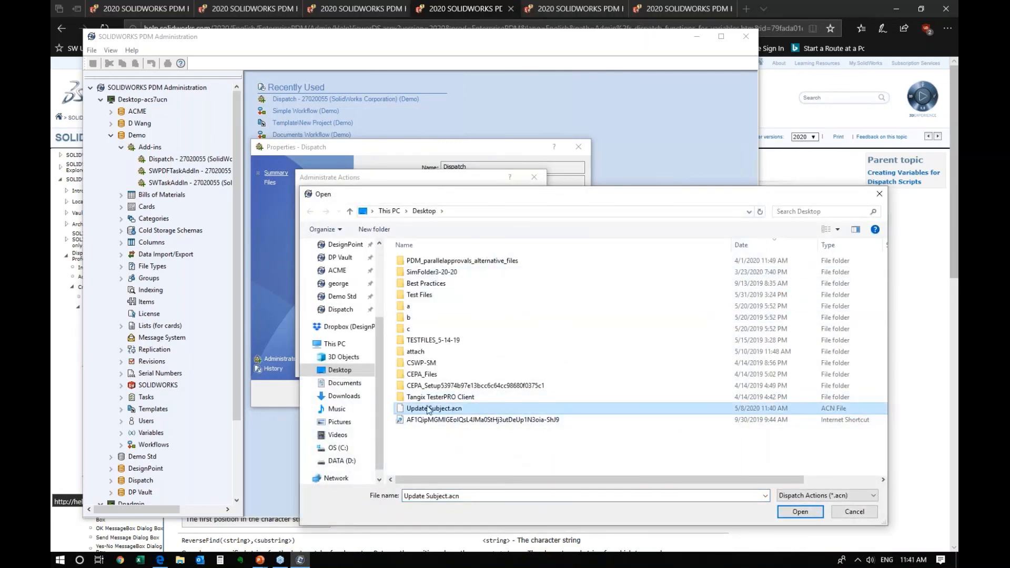
{"action": "left_click", "coordinate": [800, 512]}
- Inspect the reloaded action unchanged, then close Administrate Actions and the Dispatch properties
{"action": "double_click", "coordinate": [378, 232]}
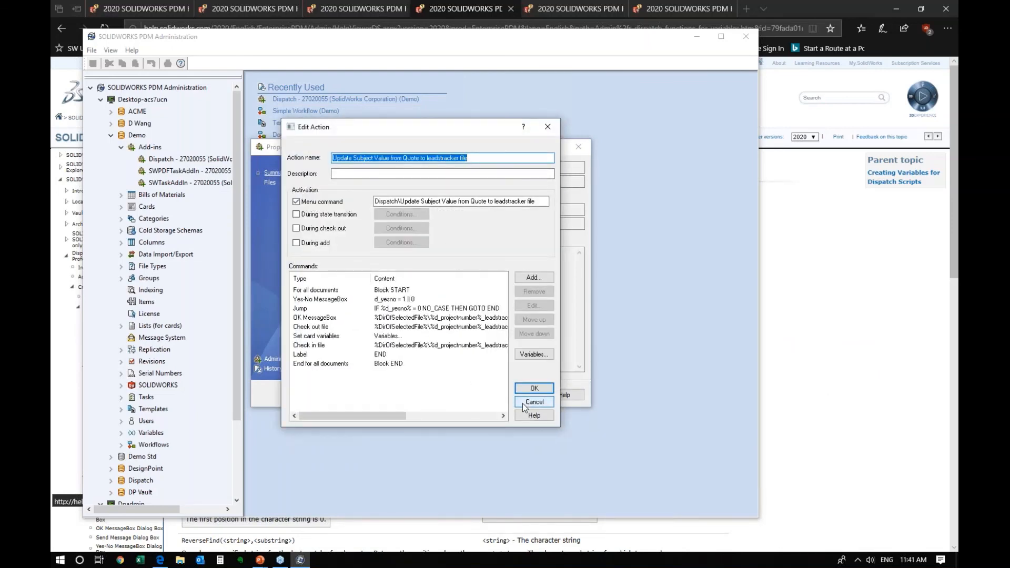
{"action": "left_click", "coordinate": [534, 401]}
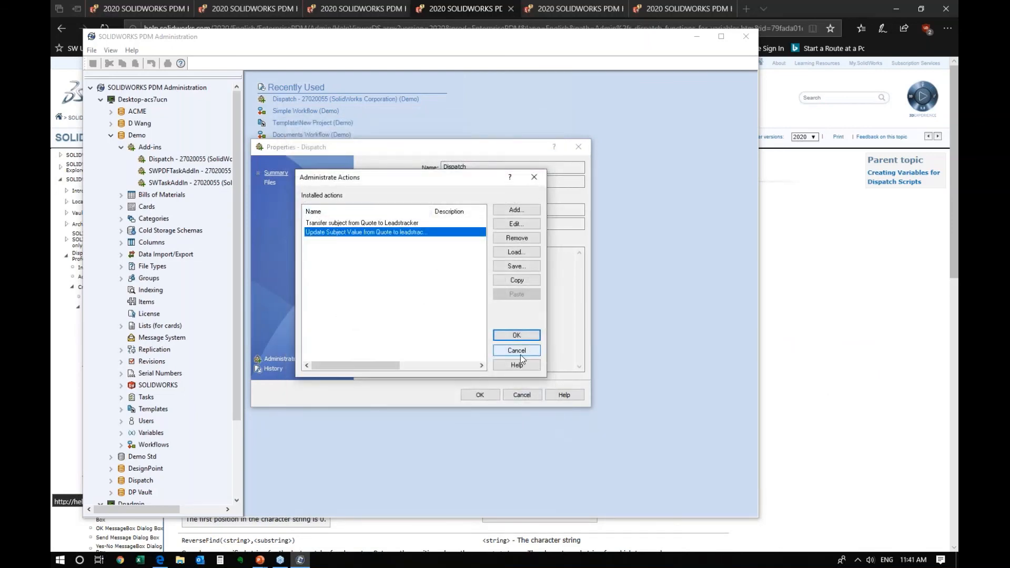
{"action": "left_click", "coordinate": [519, 352]}
{"action": "left_click", "coordinate": [485, 395]}
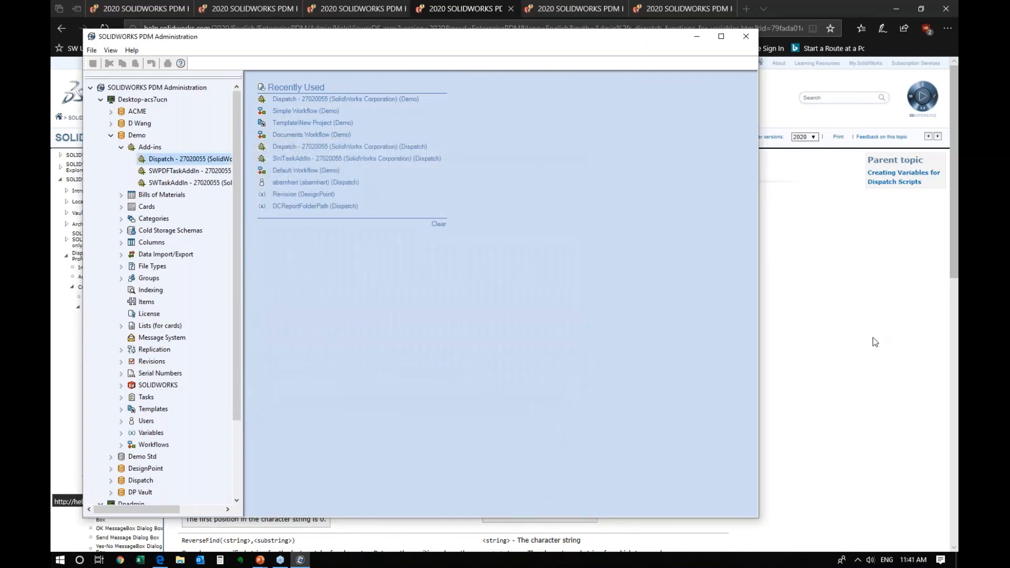